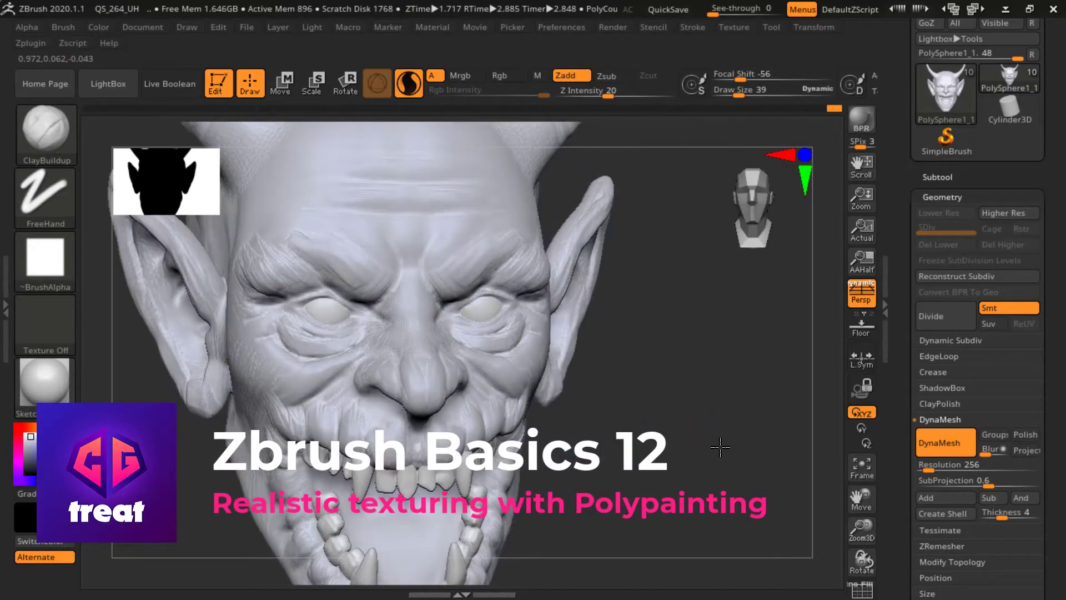
Build up clay strokes on the forehead above the brows with the ClayBuildup brush and smooth them
{"action": "mouse_move", "coordinate": [698, 390]}
{"action": "left_mouse_down", "text": "alt"}
{"action": "mouse_move", "coordinate": [721, 447]}
{"action": "mouse_move", "coordinate": [742, 404]}
{"action": "left_mouse_up", "text": "alt"}
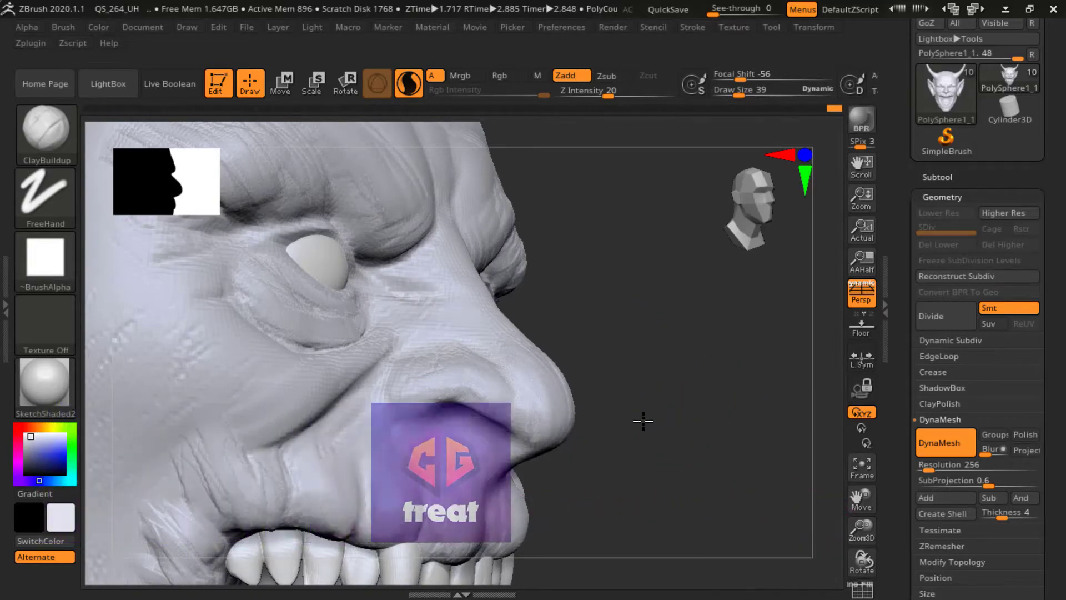
{"action": "left_click_drag", "start_coordinate": [772, 512], "coordinate": [617, 427]}
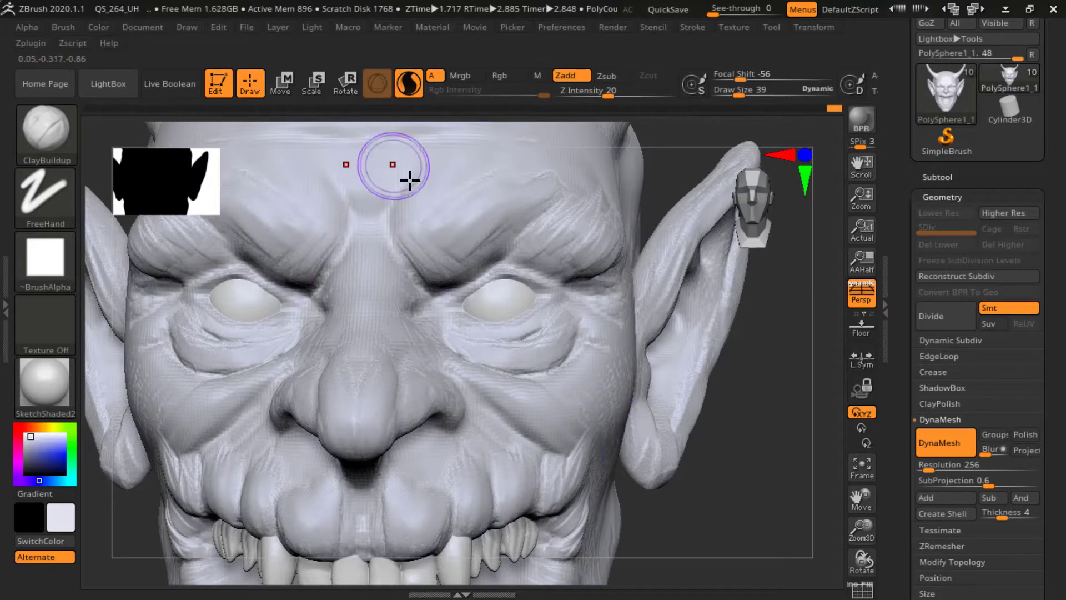
{"action": "mouse_move", "coordinate": [457, 179]}
{"action": "left_mouse_down"}
{"action": "mouse_move", "coordinate": [476, 249]}
{"action": "mouse_move", "coordinate": [531, 202]}
{"action": "left_mouse_up"}
{"action": "key", "text": "shift"}
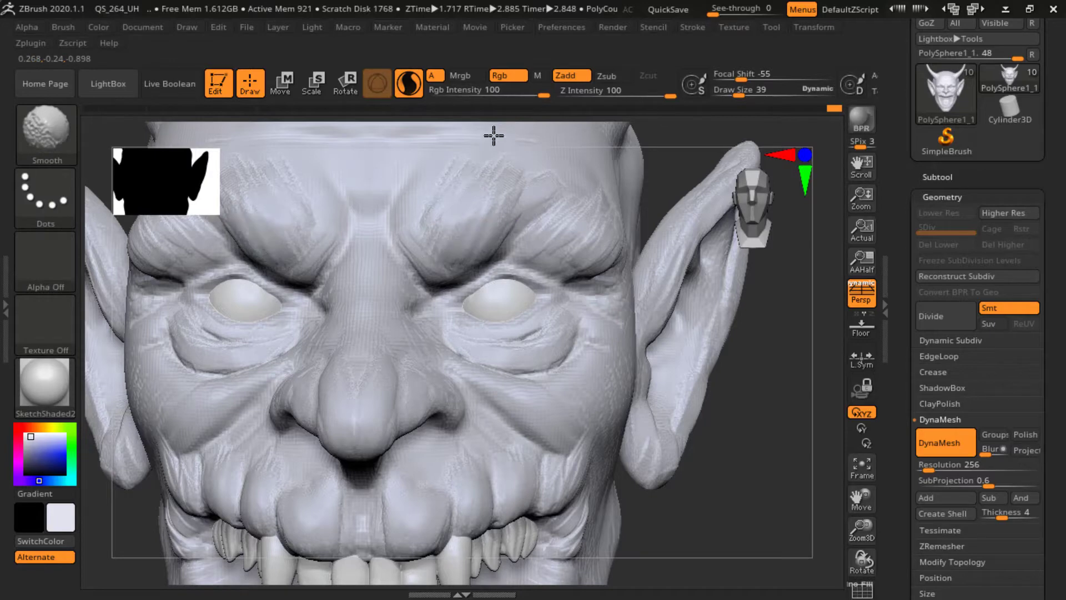
Turn off Sculptris Pro mode and remesh the head with DynaMesh at resolution 256
{"action": "mouse_move", "coordinate": [774, 382]}
{"action": "left_mouse_down", "text": "alt"}
{"action": "mouse_move", "coordinate": [694, 311]}
{"action": "mouse_move", "coordinate": [708, 475]}
{"action": "left_mouse_up", "text": "alt"}
{"action": "left_click", "coordinate": [418, 83]}
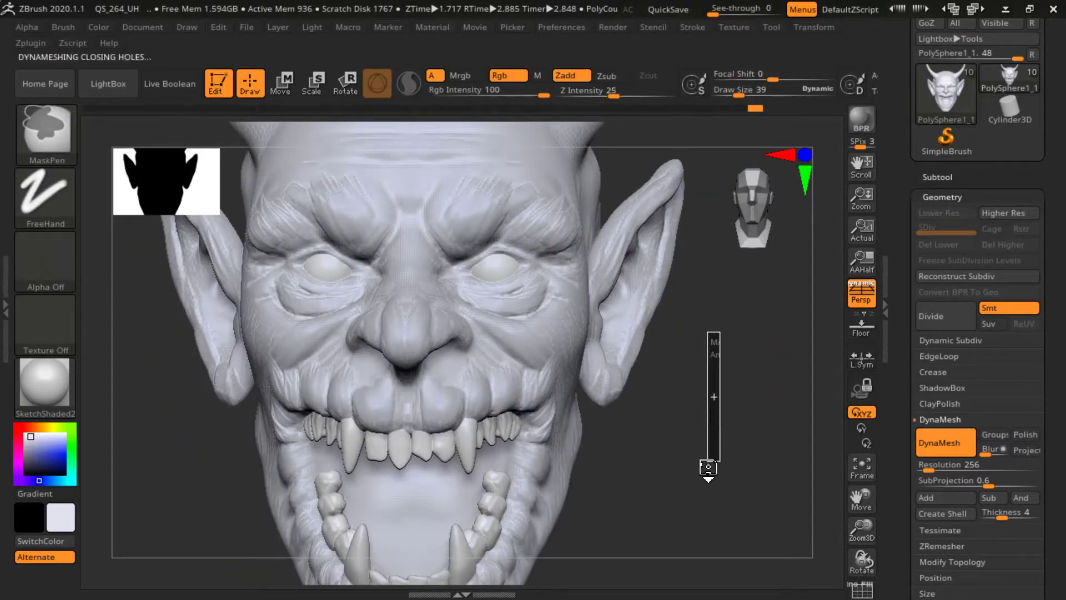
{"action": "left_click_drag", "start_coordinate": [751, 381], "coordinate": [800, 494], "text": "alt"}
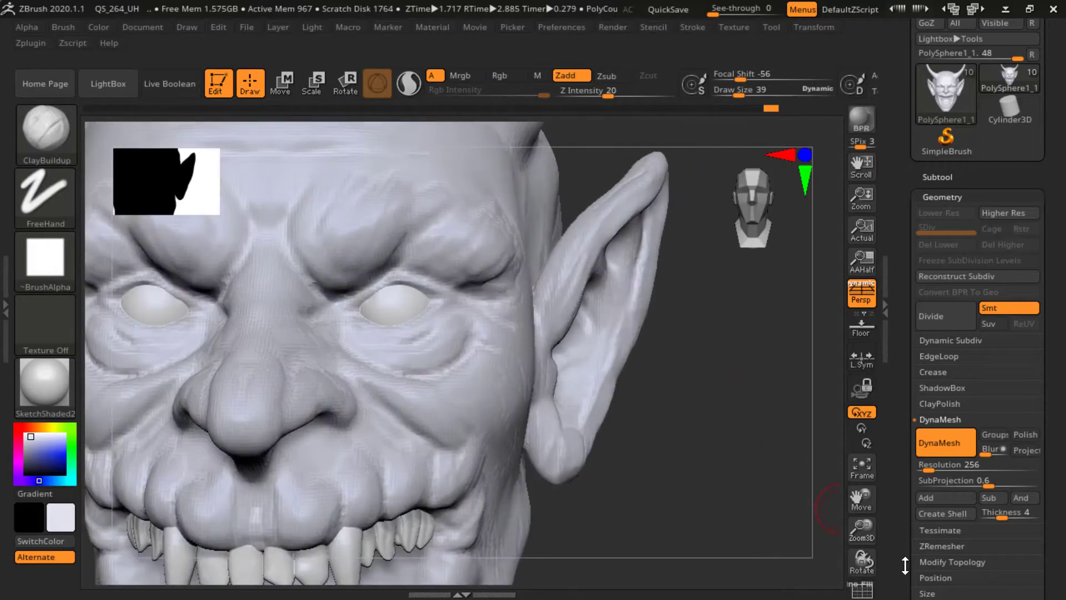
Display the polyframe and examine the mesh density over the face and forehead
{"action": "left_click", "coordinate": [865, 591]}
{"action": "left_click_drag", "start_coordinate": [719, 393], "coordinate": [506, 332]}
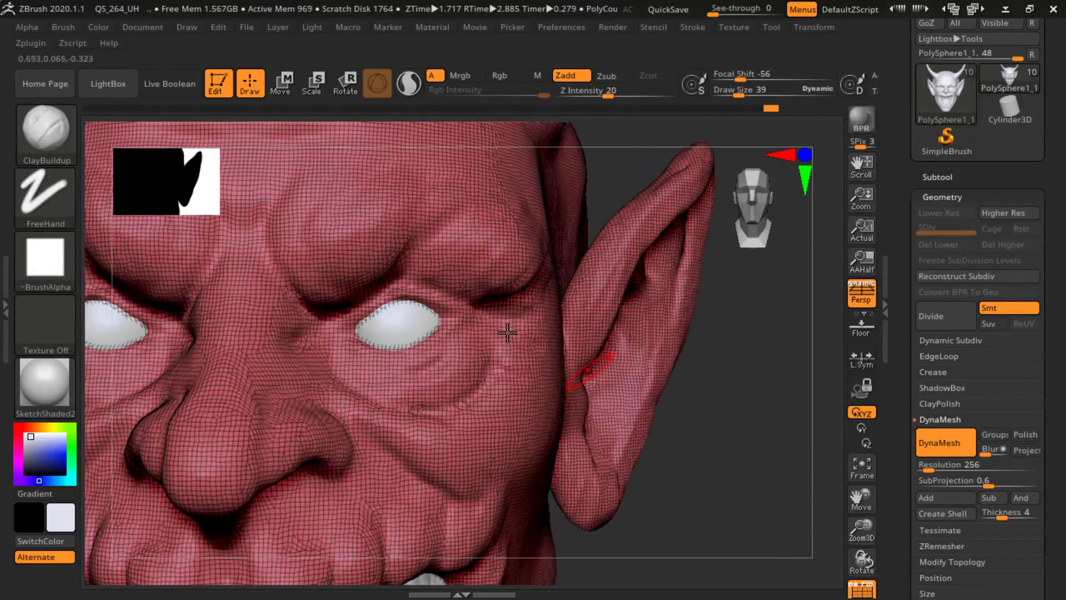
{"action": "left_click_drag", "start_coordinate": [755, 380], "coordinate": [484, 300]}
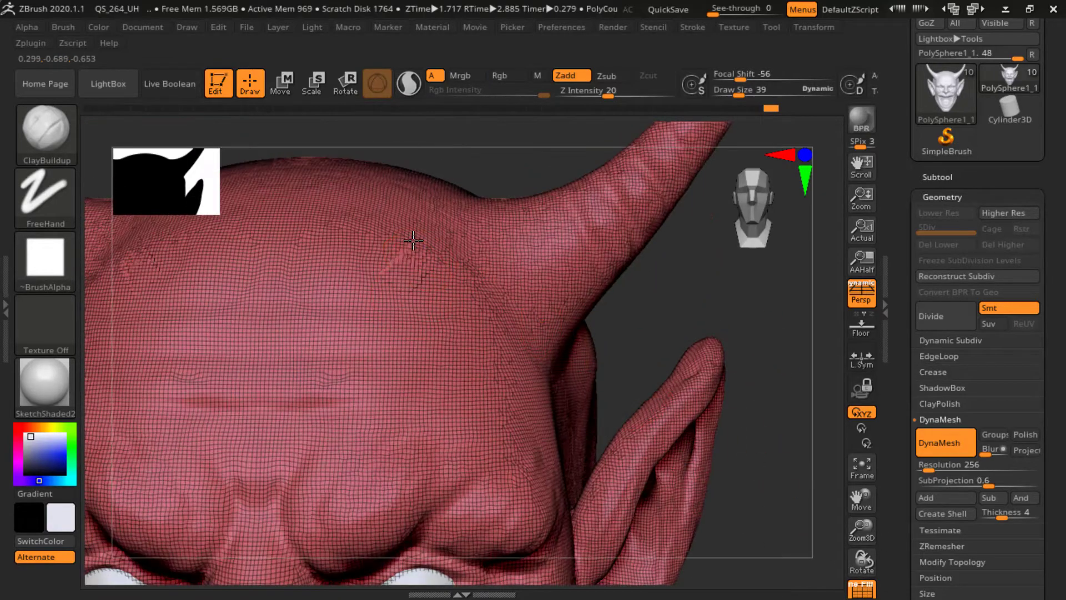
Build up two symmetrical horn-like bumps on the upper forehead with ClayBuildup and remesh them with DynaMesh
{"action": "mouse_move", "coordinate": [413, 240]}
{"action": "left_mouse_down"}
{"action": "mouse_move", "coordinate": [371, 255]}
{"action": "mouse_move", "coordinate": [349, 320]}
{"action": "mouse_move", "coordinate": [444, 289]}
{"action": "mouse_move", "coordinate": [400, 233]}
{"action": "mouse_move", "coordinate": [422, 353]}
{"action": "left_mouse_up"}
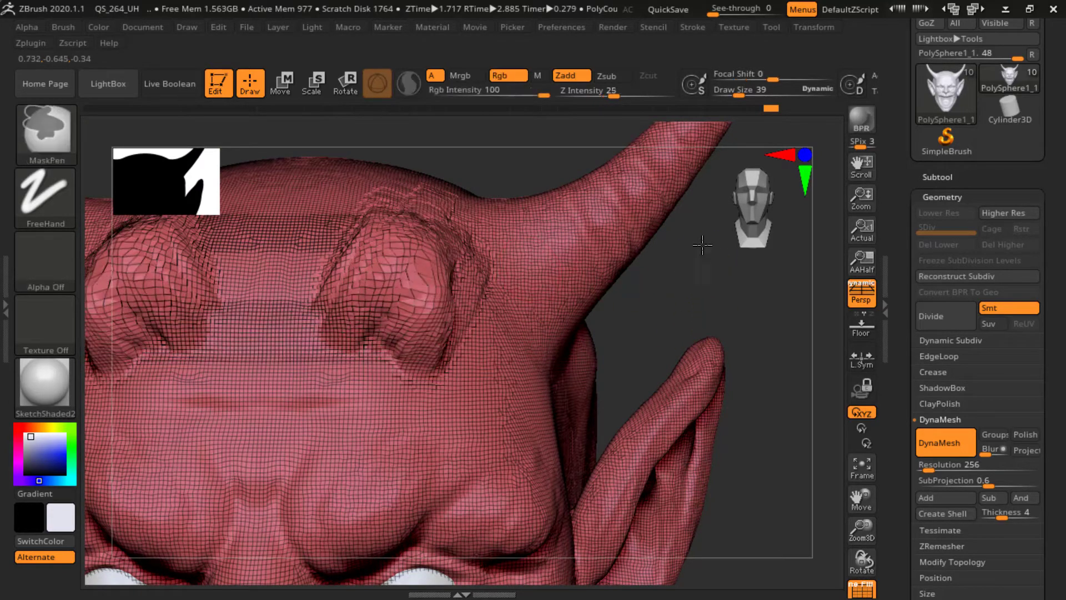
{"action": "left_click_drag", "start_coordinate": [703, 244], "coordinate": [651, 367], "text": "ctrl"}
{"action": "left_click_drag", "start_coordinate": [738, 284], "coordinate": [744, 365], "text": "ctrl"}
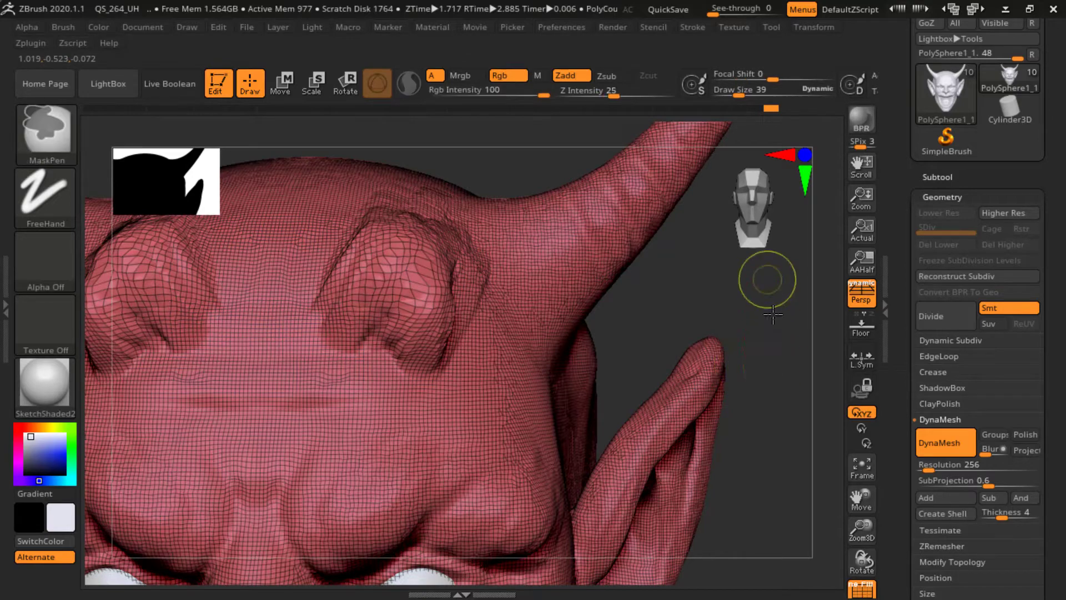
Add more clay strokes to the two small forehead bumps and remesh the head to even out the stretched polygons
{"action": "left_click_drag", "start_coordinate": [737, 304], "coordinate": [808, 352], "text": "alt"}
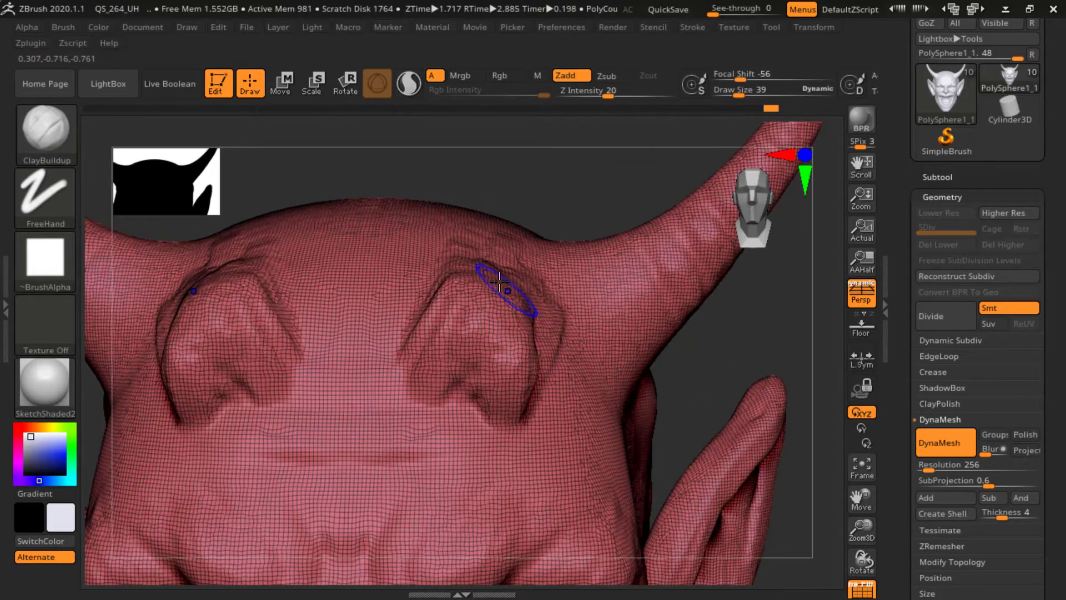
{"action": "mouse_move", "coordinate": [504, 286]}
{"action": "left_mouse_down", "text": "shift"}
{"action": "mouse_move", "coordinate": [448, 301]}
{"action": "mouse_move", "coordinate": [468, 288]}
{"action": "mouse_move", "coordinate": [499, 353]}
{"action": "mouse_move", "coordinate": [523, 359]}
{"action": "left_mouse_up", "text": "shift"}
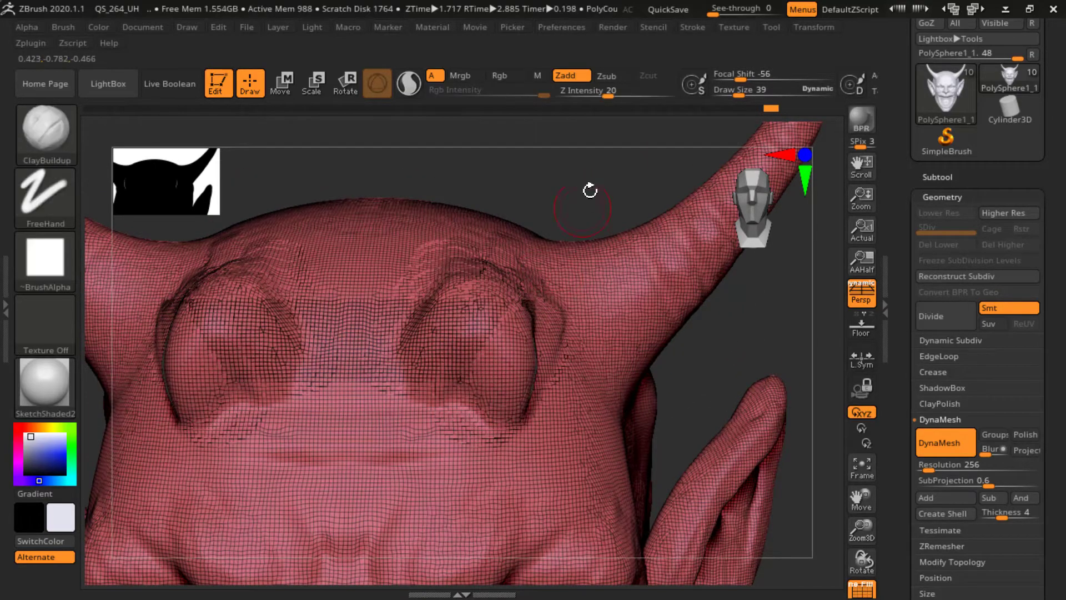
{"action": "mouse_move", "coordinate": [591, 190]}
{"action": "left_mouse_down", "text": "alt"}
{"action": "mouse_move", "coordinate": [581, 189]}
{"action": "mouse_move", "coordinate": [683, 285]}
{"action": "left_mouse_up", "text": "alt"}
{"action": "left_click_drag", "start_coordinate": [759, 400], "coordinate": [687, 321], "text": "alt"}
{"action": "left_click_drag", "start_coordinate": [682, 402], "coordinate": [691, 381], "text": "alt"}
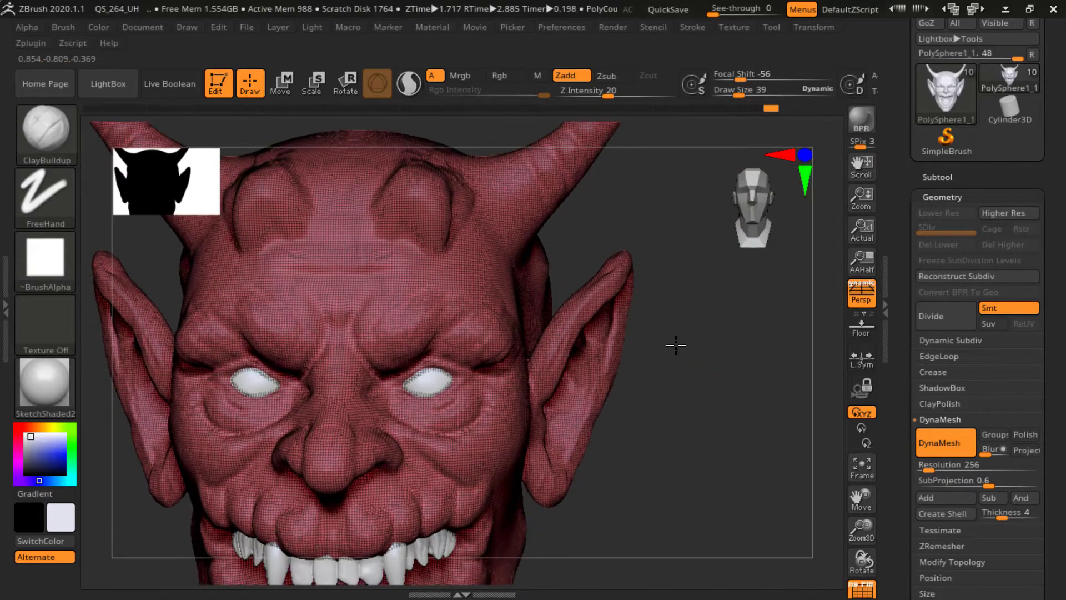
{"action": "left_click_drag", "start_coordinate": [676, 344], "coordinate": [694, 395], "text": "alt"}
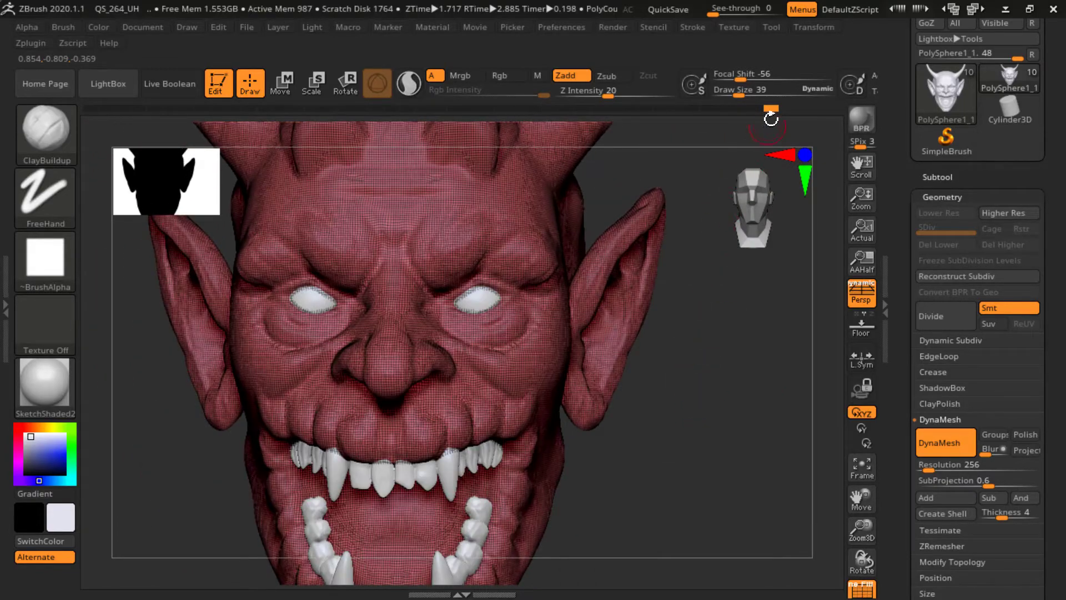
Check an earlier undo history state of the head, return to the latest one, and hide the polyframe
{"action": "left_click_drag", "start_coordinate": [770, 112], "coordinate": [755, 108]}
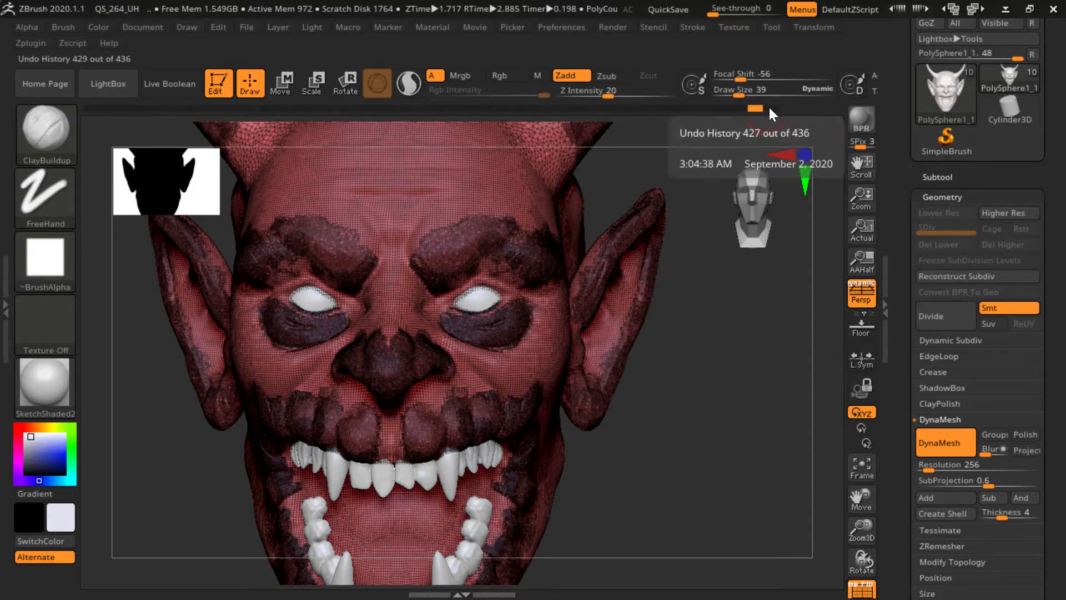
{"action": "left_click", "coordinate": [770, 108]}
{"action": "left_click", "coordinate": [864, 592]}
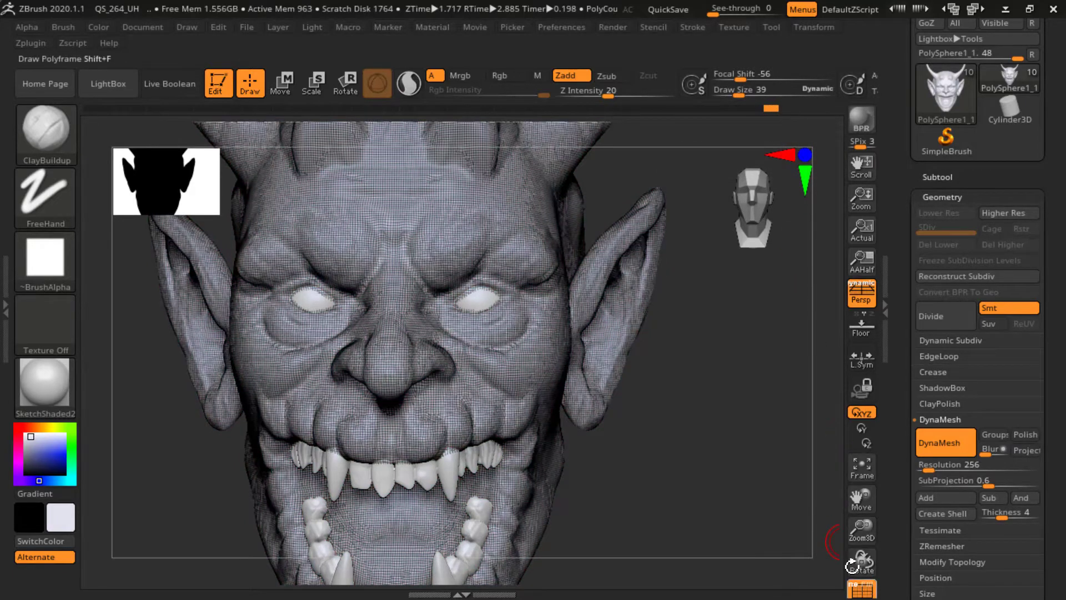
{"action": "left_click", "coordinate": [864, 590]}
{"action": "left_click", "coordinate": [864, 591]}
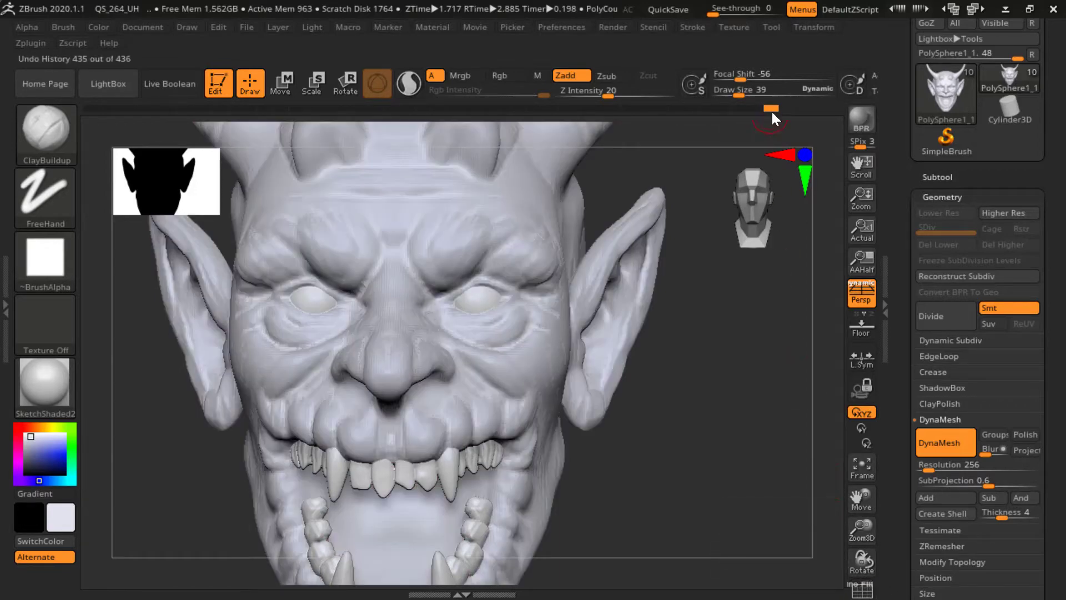
Compare the detail of the face, mouth and ear between an earlier and the latest undo history state
{"action": "left_click_drag", "start_coordinate": [772, 110], "coordinate": [753, 107]}
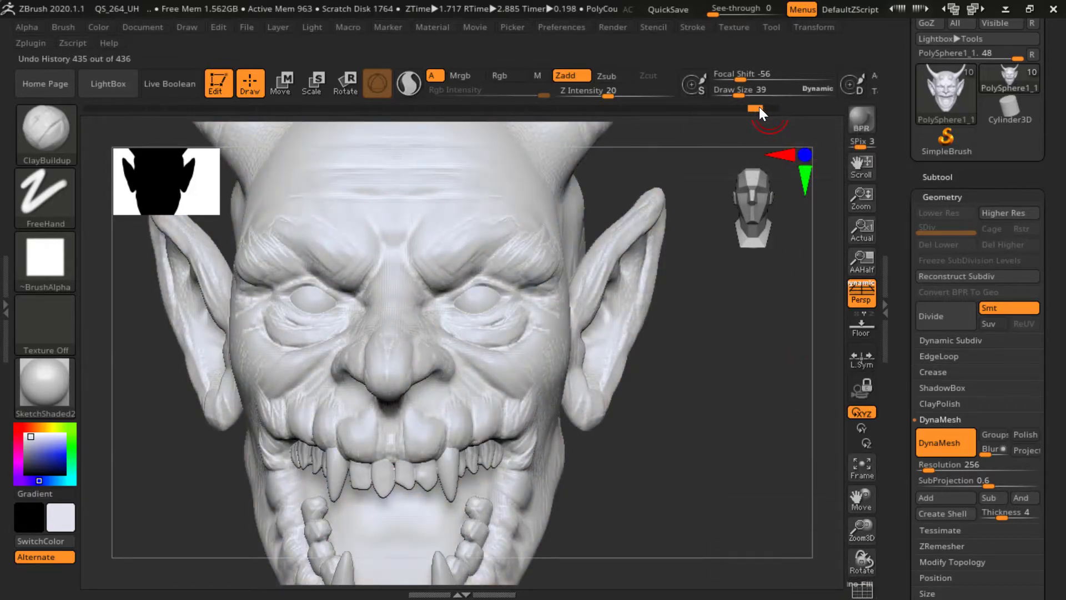
{"action": "left_click_drag", "start_coordinate": [726, 466], "coordinate": [739, 490], "text": "alt"}
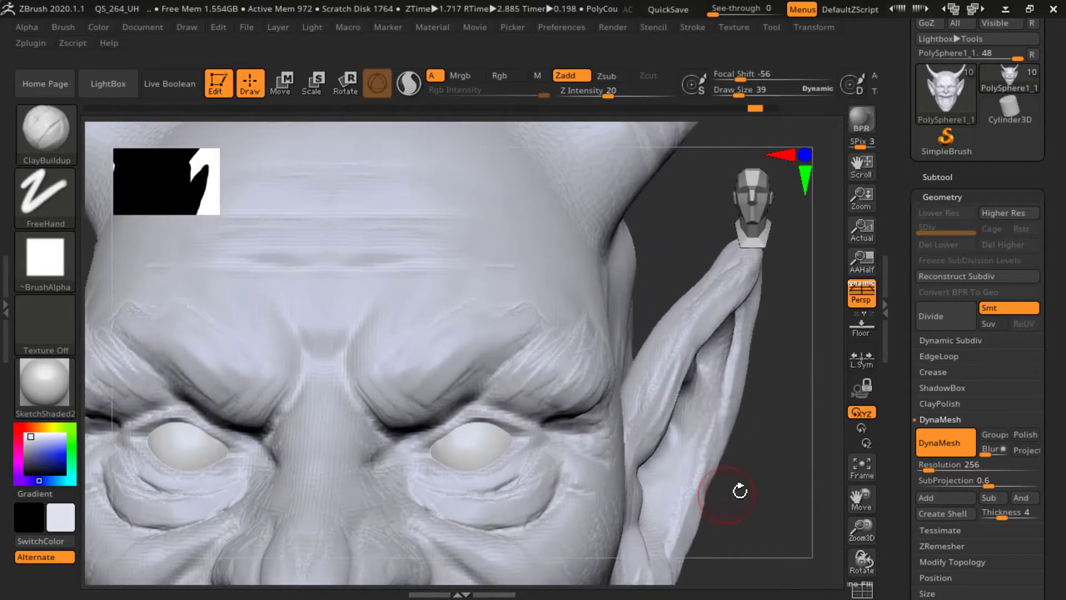
{"action": "mouse_move", "coordinate": [765, 453]}
{"action": "left_mouse_down", "text": "alt"}
{"action": "mouse_move", "coordinate": [743, 360]}
{"action": "mouse_move", "coordinate": [700, 266]}
{"action": "left_mouse_up", "text": "alt"}
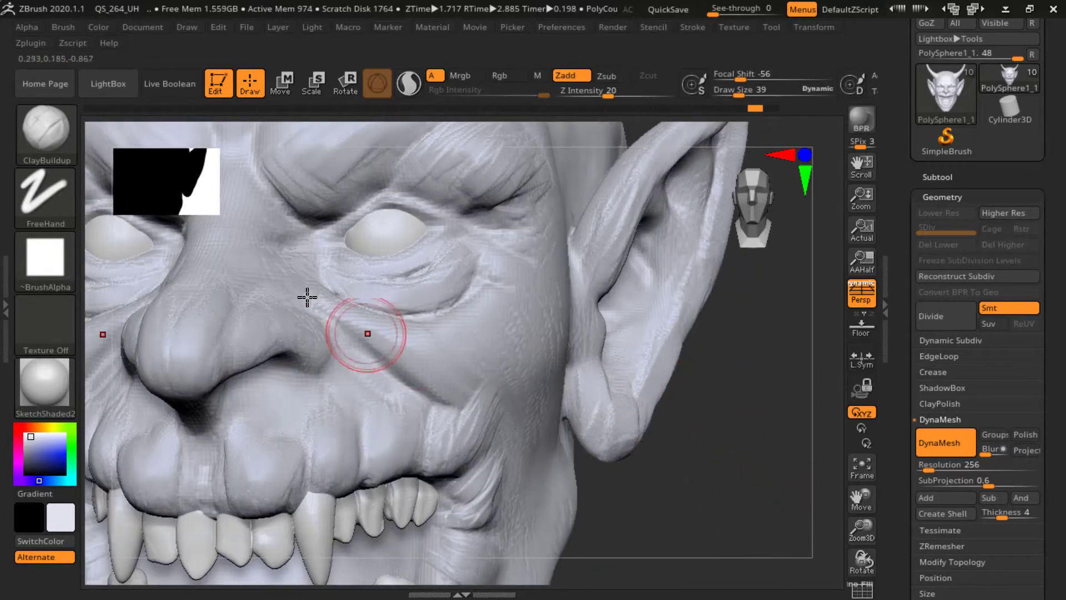
{"action": "left_click_drag", "start_coordinate": [756, 103], "coordinate": [778, 107]}
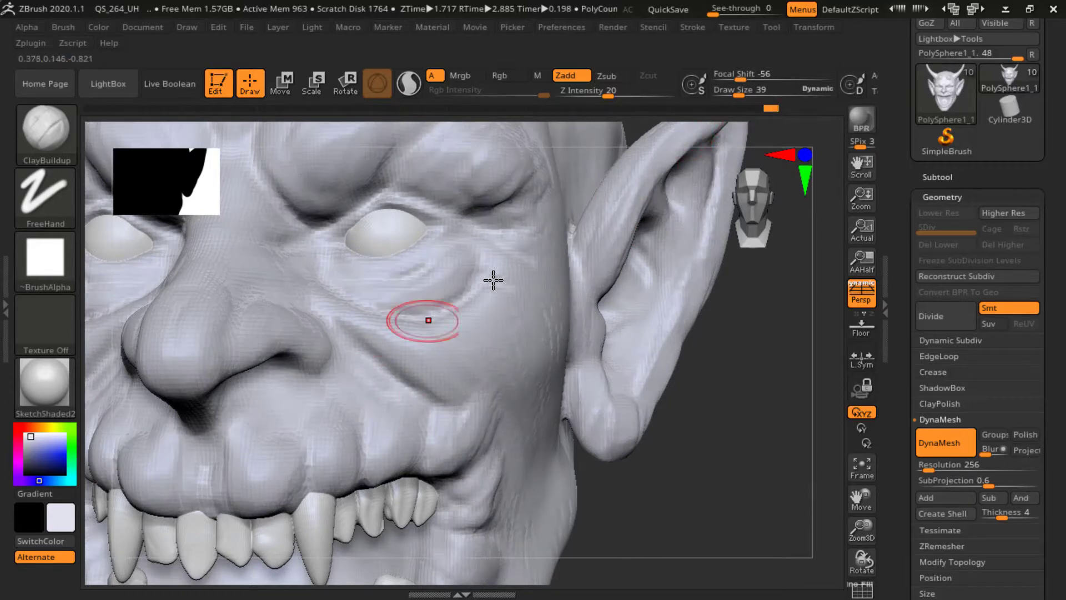
{"action": "left_click_drag", "start_coordinate": [757, 394], "coordinate": [730, 385], "text": "alt"}
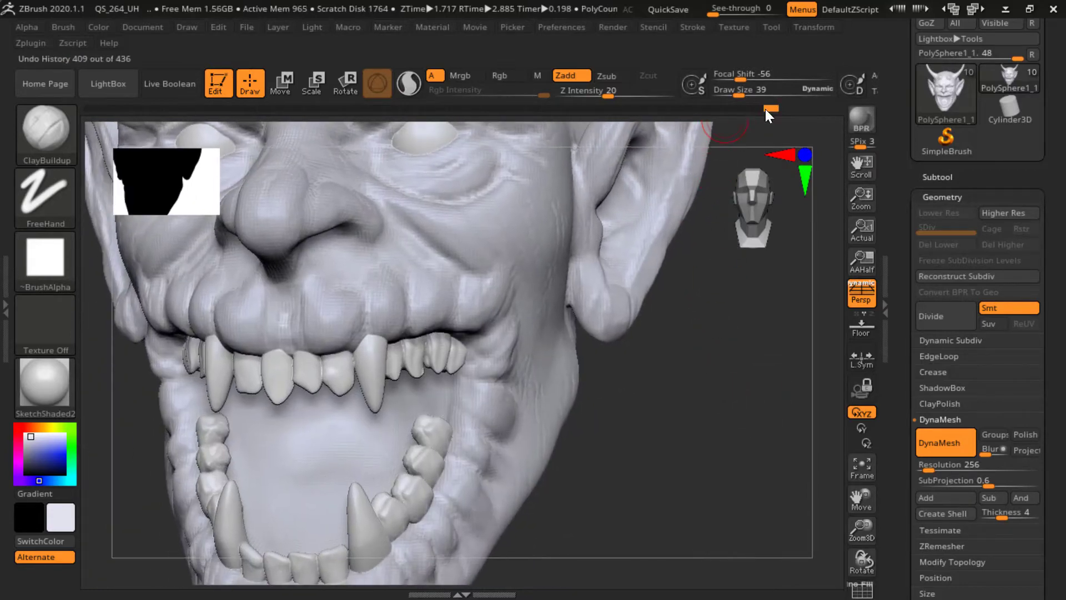
{"action": "left_click_drag", "start_coordinate": [771, 103], "coordinate": [759, 105]}
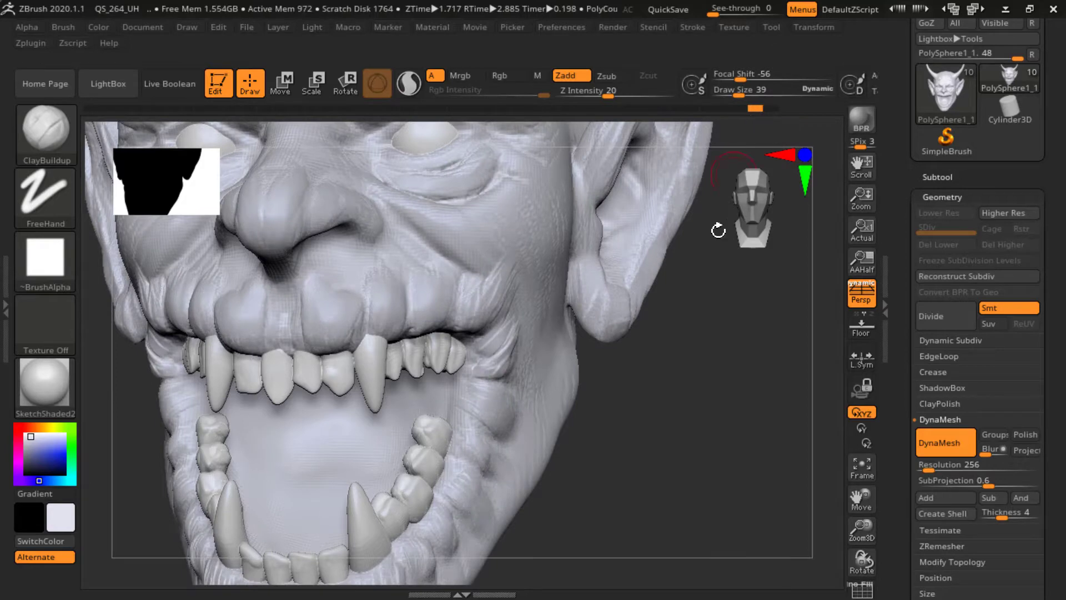
{"action": "left_click_drag", "start_coordinate": [710, 415], "coordinate": [735, 196]}
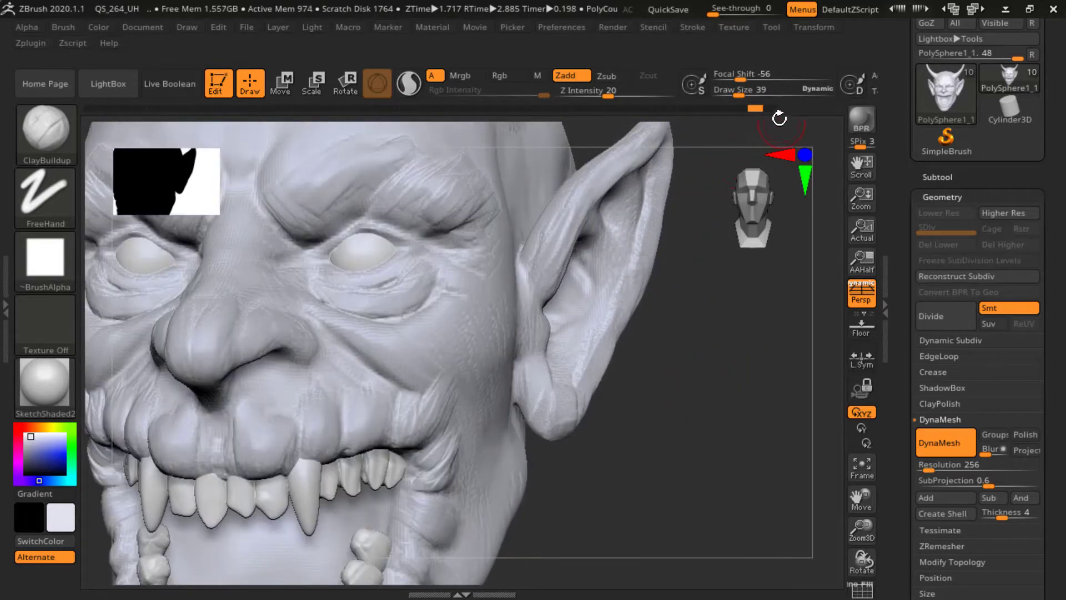
{"action": "mouse_move", "coordinate": [758, 106]}
{"action": "left_mouse_down"}
{"action": "mouse_move", "coordinate": [783, 111]}
{"action": "mouse_move", "coordinate": [759, 108]}
{"action": "mouse_move", "coordinate": [768, 110]}
{"action": "left_mouse_up"}
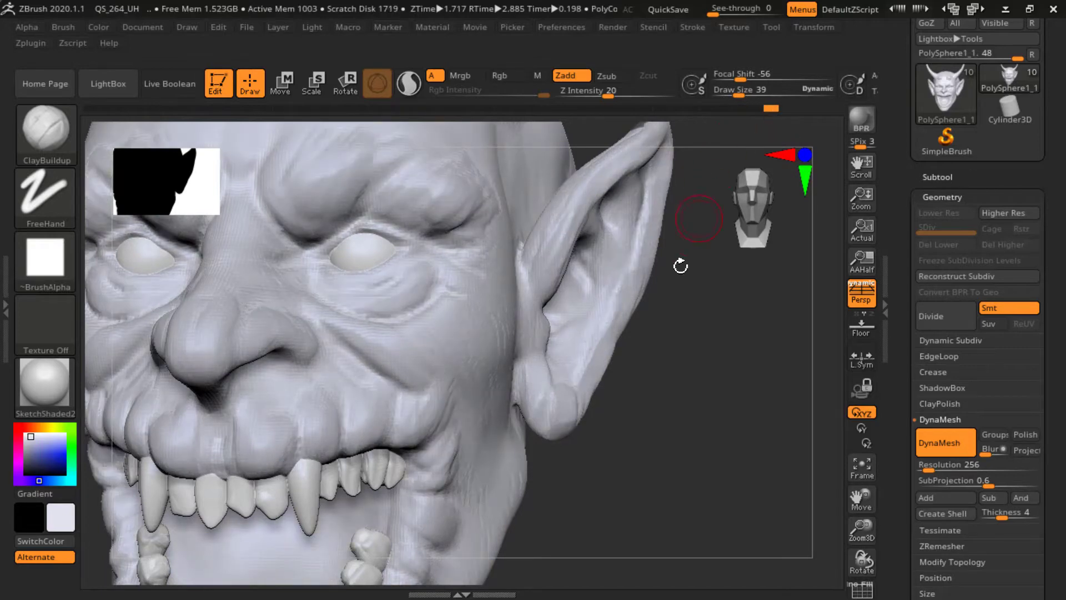
Turn Sculptris Pro mode back on for detailing the brow area
{"action": "mouse_move", "coordinate": [696, 433]}
{"action": "left_mouse_down", "text": "alt"}
{"action": "mouse_move", "coordinate": [698, 443]}
{"action": "mouse_move", "coordinate": [714, 402]}
{"action": "mouse_move", "coordinate": [738, 427]}
{"action": "mouse_move", "coordinate": [742, 385]}
{"action": "mouse_move", "coordinate": [680, 302]}
{"action": "mouse_move", "coordinate": [749, 350]}
{"action": "left_mouse_up", "text": "alt"}
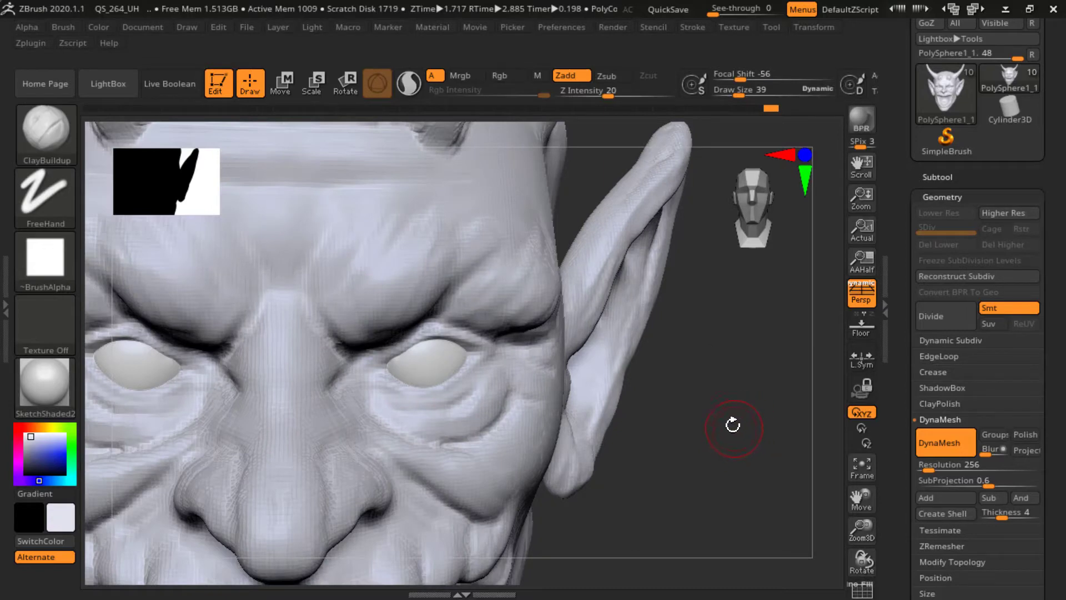
{"action": "mouse_move", "coordinate": [731, 428]}
{"action": "left_mouse_down"}
{"action": "mouse_move", "coordinate": [744, 447]}
{"action": "mouse_move", "coordinate": [750, 433]}
{"action": "mouse_move", "coordinate": [758, 442]}
{"action": "mouse_move", "coordinate": [752, 388]}
{"action": "left_mouse_up"}
{"action": "left_click_drag", "start_coordinate": [688, 210], "coordinate": [659, 233]}
{"action": "left_click_drag", "start_coordinate": [768, 338], "coordinate": [711, 300], "text": "alt"}
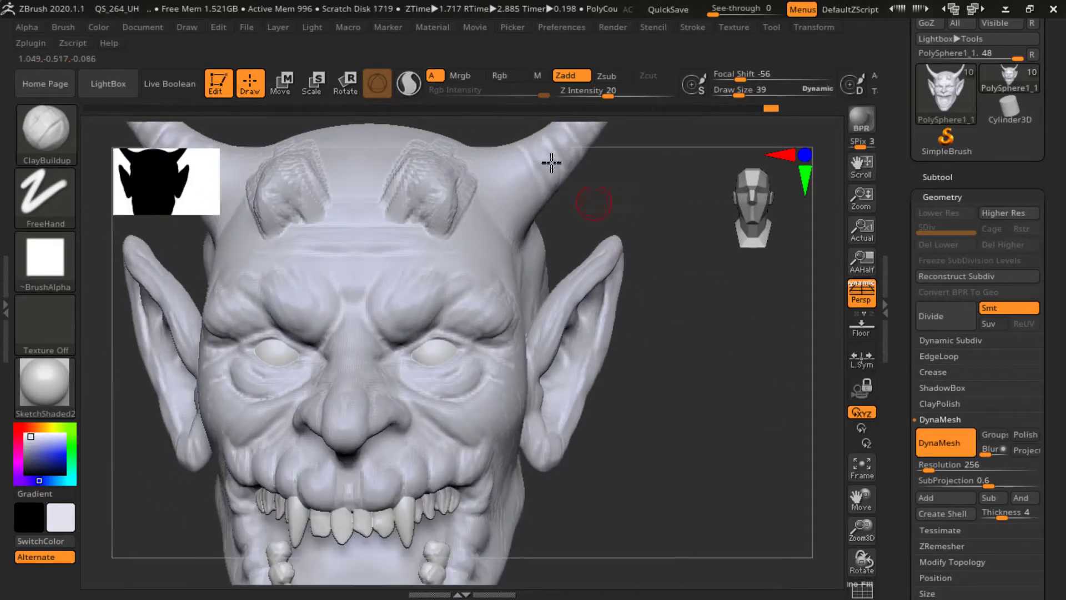
{"action": "left_click", "coordinate": [409, 83]}
{"action": "left_click_drag", "start_coordinate": [631, 221], "coordinate": [513, 223], "text": "alt"}
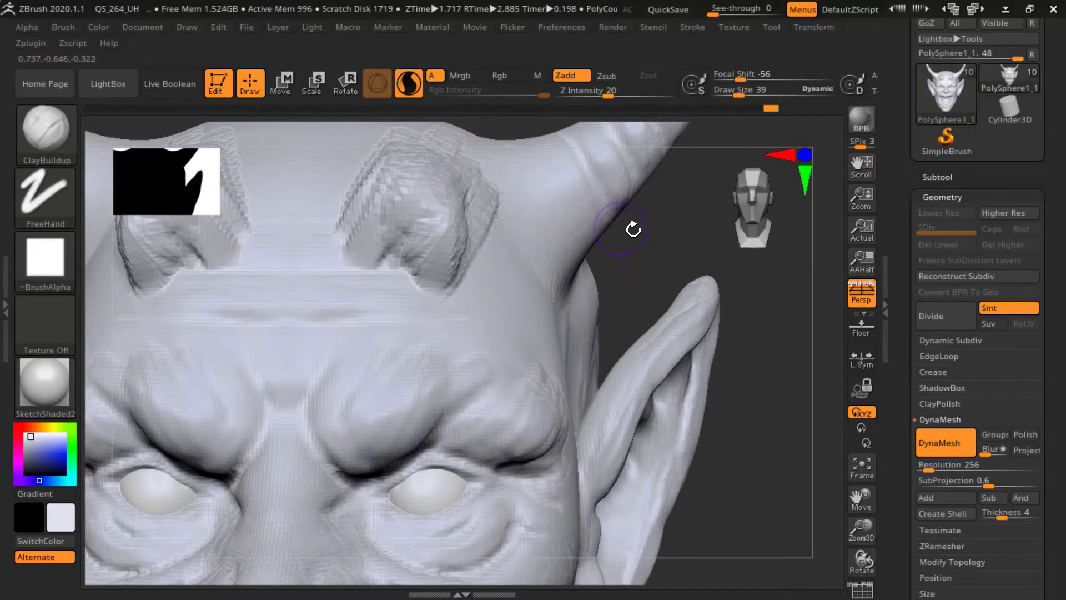
{"action": "left_click_drag", "start_coordinate": [673, 233], "coordinate": [712, 332], "text": "alt"}
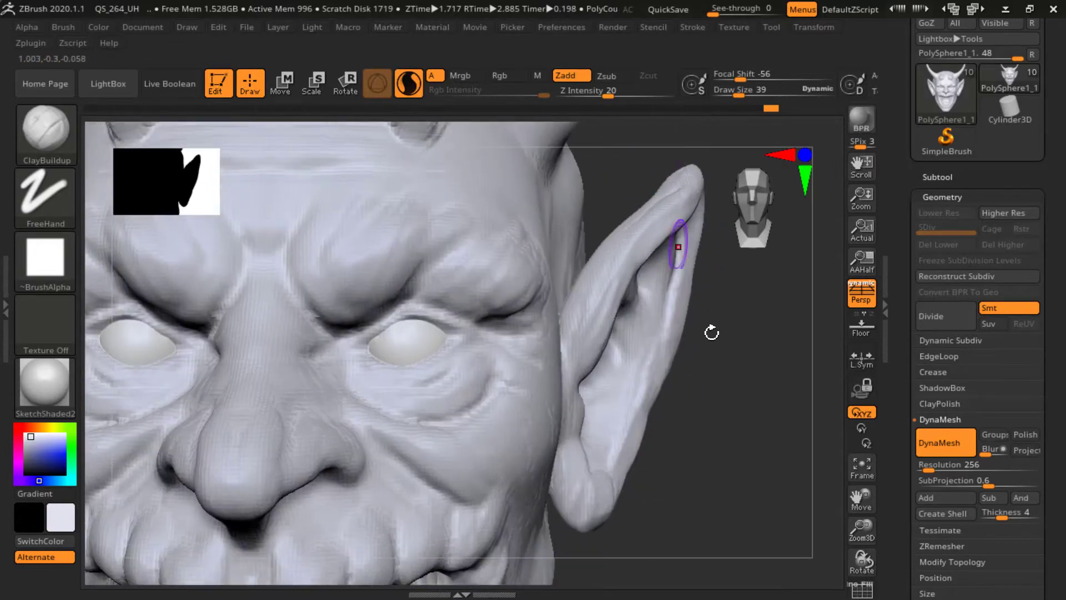
{"action": "left_click_drag", "start_coordinate": [716, 399], "coordinate": [728, 458], "text": "alt"}
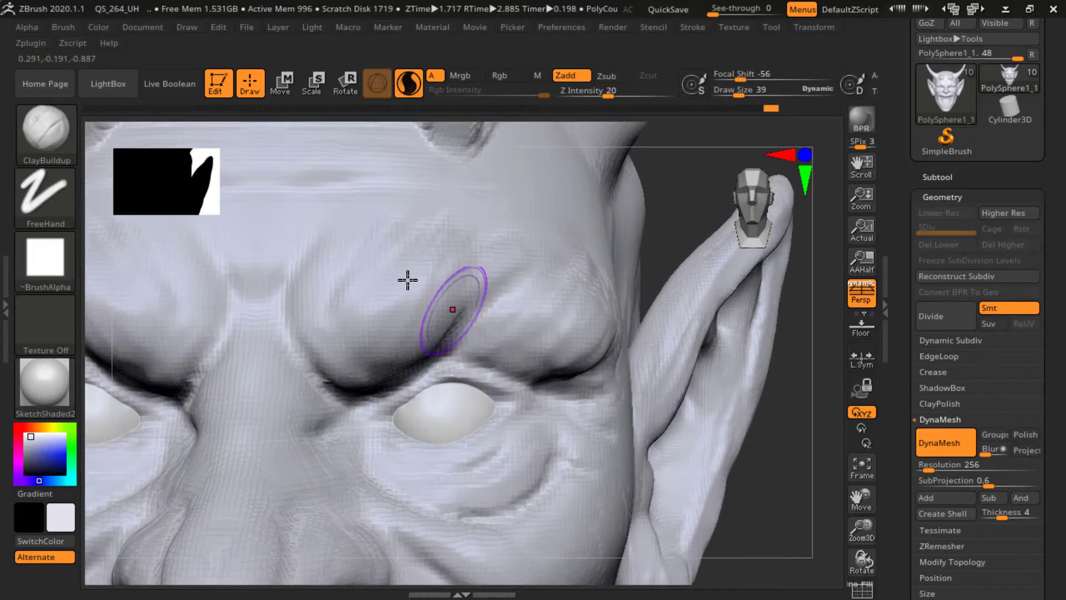
Sculpt diagonal wrinkle strokes across the inner and outer brow ridges with ClayBuildup and smooth them
{"action": "mouse_move", "coordinate": [327, 287]}
{"action": "left_mouse_down"}
{"action": "mouse_move", "coordinate": [333, 315]}
{"action": "mouse_move", "coordinate": [324, 270]}
{"action": "mouse_move", "coordinate": [371, 352]}
{"action": "mouse_move", "coordinate": [405, 334]}
{"action": "mouse_move", "coordinate": [432, 275]}
{"action": "mouse_move", "coordinate": [388, 215]}
{"action": "mouse_move", "coordinate": [316, 276]}
{"action": "mouse_move", "coordinate": [407, 200]}
{"action": "mouse_move", "coordinate": [399, 321]}
{"action": "mouse_move", "coordinate": [421, 280]}
{"action": "left_mouse_up"}
{"action": "mouse_move", "coordinate": [680, 232]}
{"action": "left_mouse_down"}
{"action": "mouse_move", "coordinate": [643, 229]}
{"action": "mouse_move", "coordinate": [616, 245]}
{"action": "left_mouse_up"}
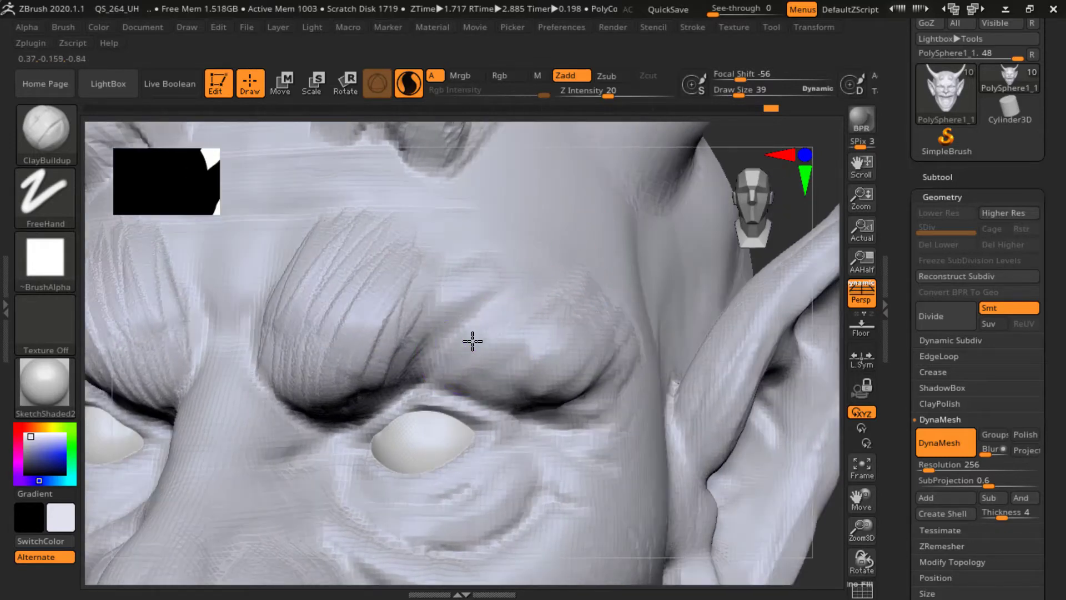
{"action": "mouse_move", "coordinate": [520, 309]}
{"action": "left_mouse_down"}
{"action": "mouse_move", "coordinate": [571, 289]}
{"action": "mouse_move", "coordinate": [427, 314]}
{"action": "left_mouse_up"}
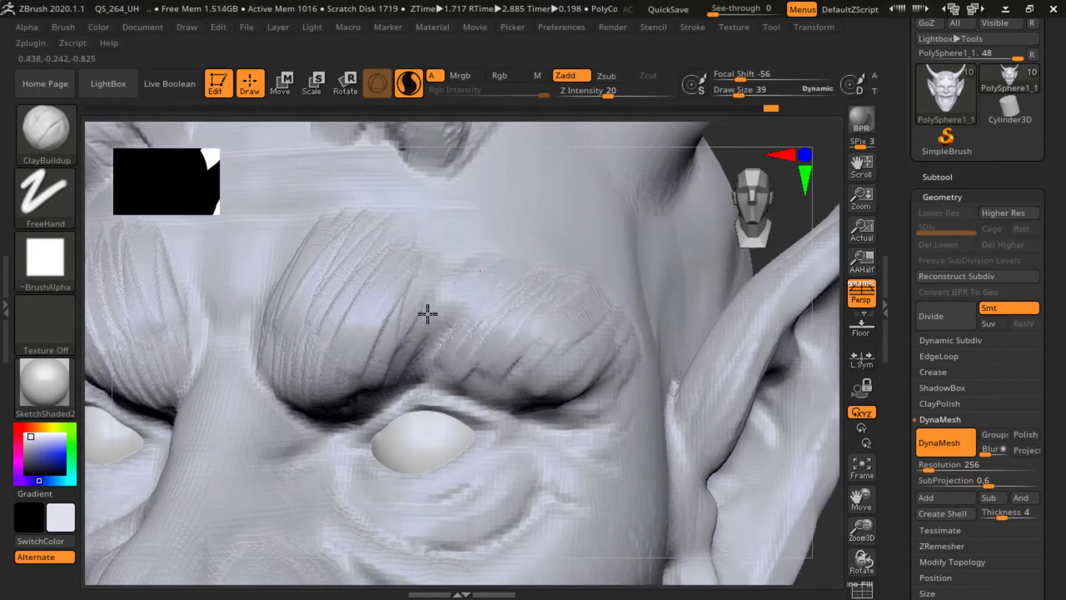
{"action": "mouse_move", "coordinate": [502, 290]}
{"action": "left_mouse_down"}
{"action": "mouse_move", "coordinate": [604, 374]}
{"action": "mouse_move", "coordinate": [565, 301]}
{"action": "left_mouse_up"}
{"action": "left_click_drag", "start_coordinate": [418, 271], "coordinate": [461, 222]}
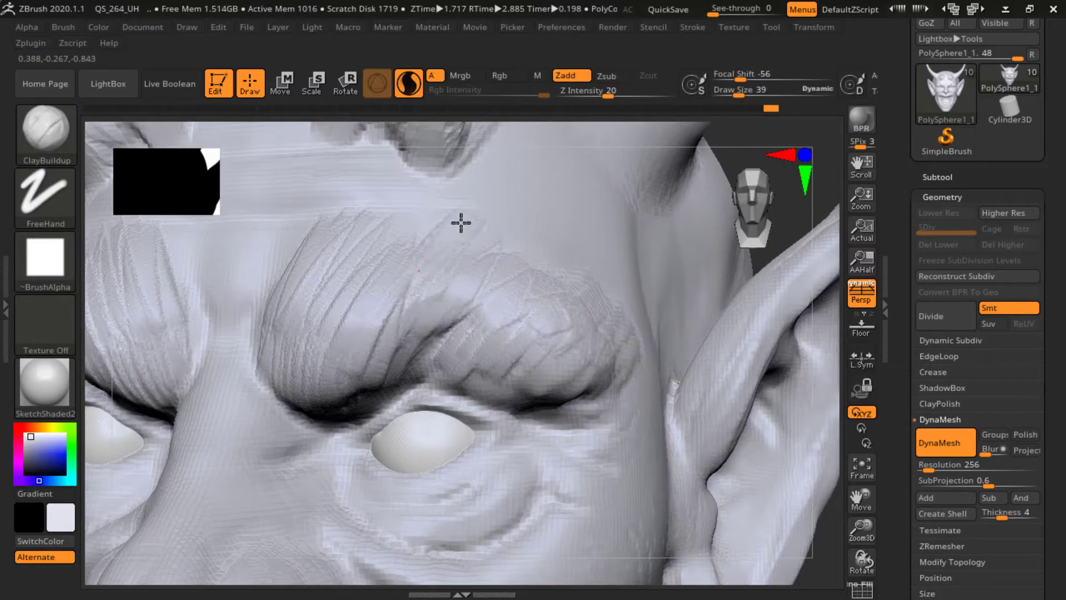
{"action": "key", "text": "shift"}
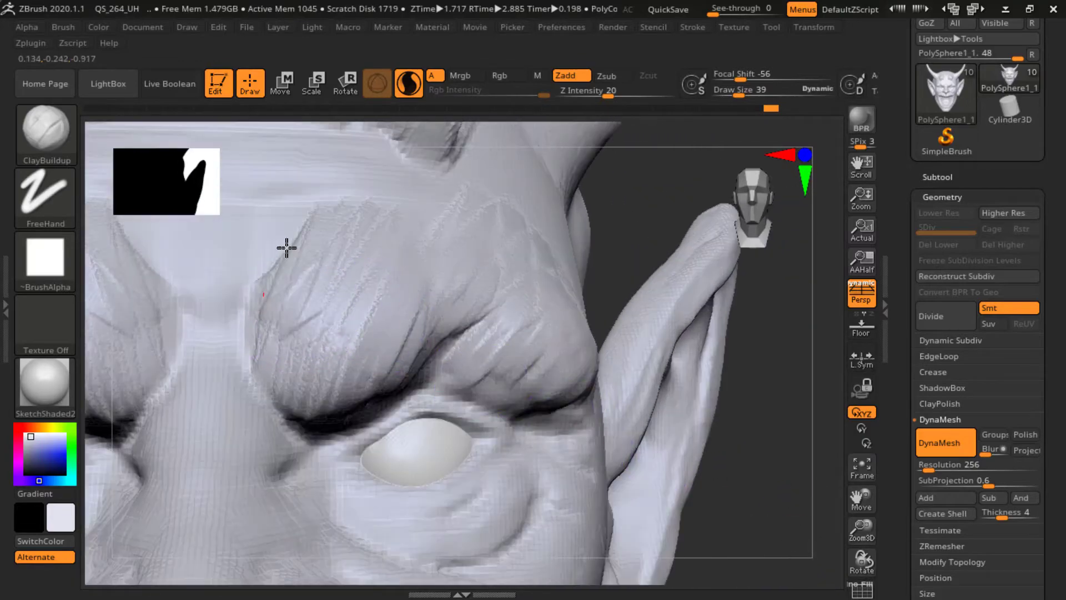
Carve fine diagonal wrinkle creases across the inner and outer brow ridges with the DamStandard brush
{"action": "left_click", "coordinate": [45, 134]}
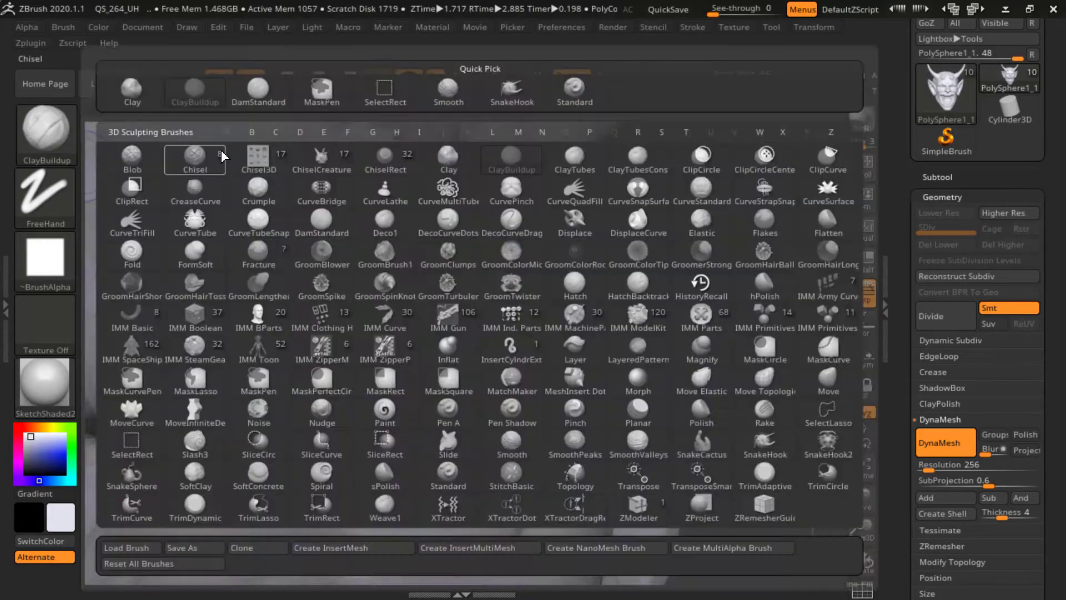
{"action": "left_click", "coordinate": [259, 89]}
{"action": "key", "text": "space"}
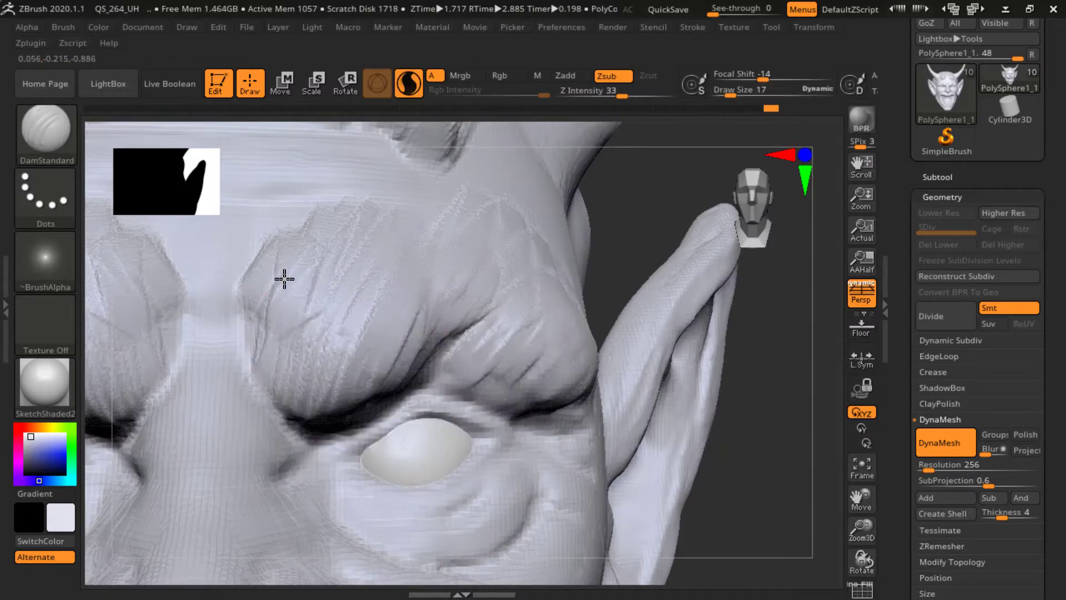
{"action": "mouse_move", "coordinate": [284, 279]}
{"action": "left_mouse_down"}
{"action": "mouse_move", "coordinate": [331, 233]}
{"action": "mouse_move", "coordinate": [311, 361]}
{"action": "left_mouse_up"}
{"action": "left_click_drag", "start_coordinate": [379, 284], "coordinate": [319, 376]}
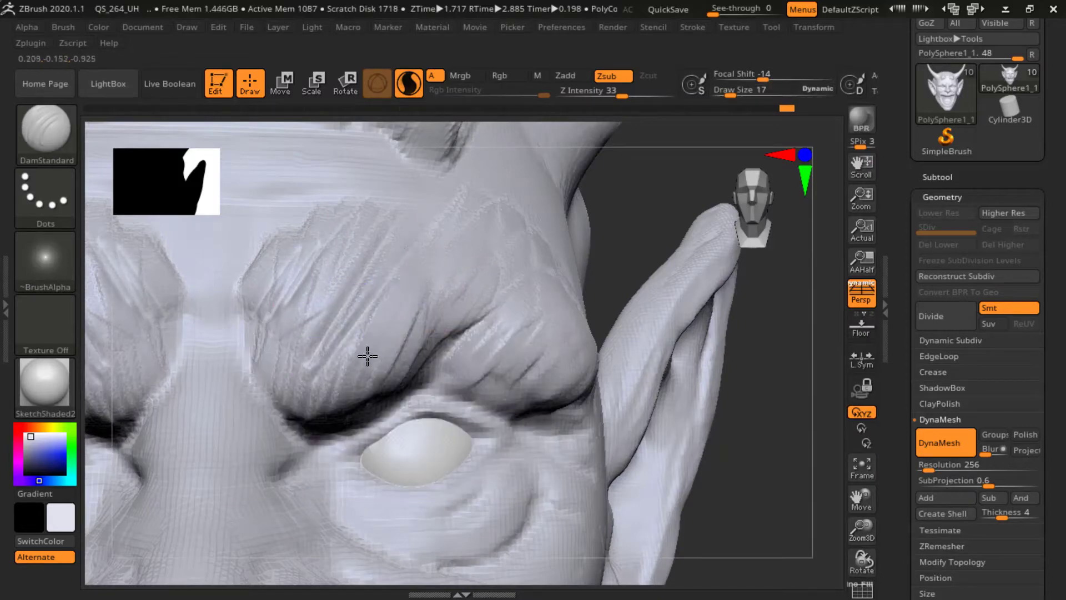
{"action": "left_click_drag", "start_coordinate": [508, 216], "coordinate": [416, 328]}
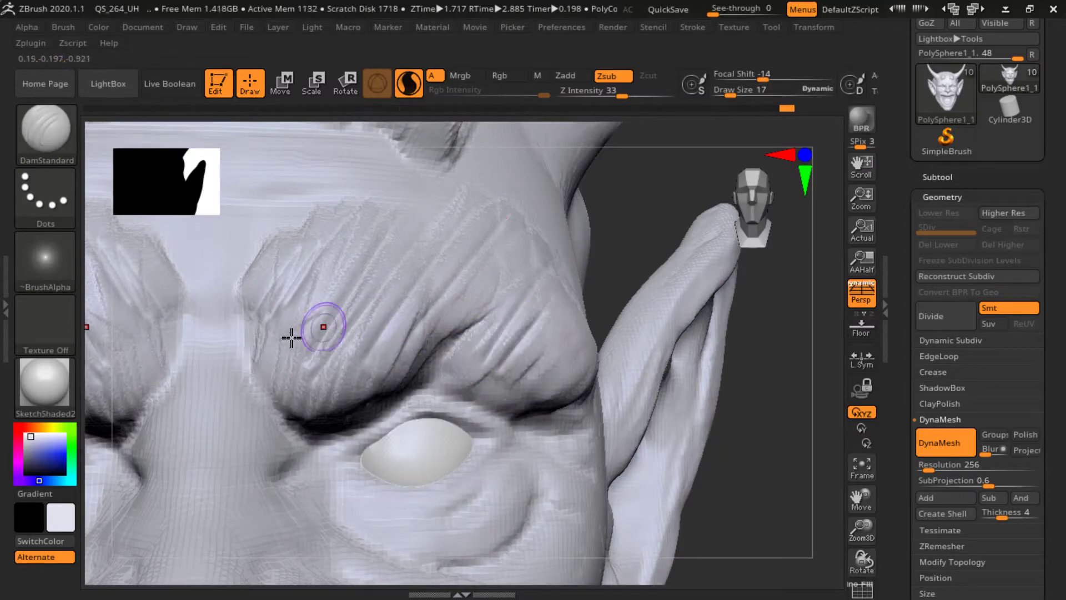
{"action": "left_click_drag", "start_coordinate": [291, 336], "coordinate": [348, 242]}
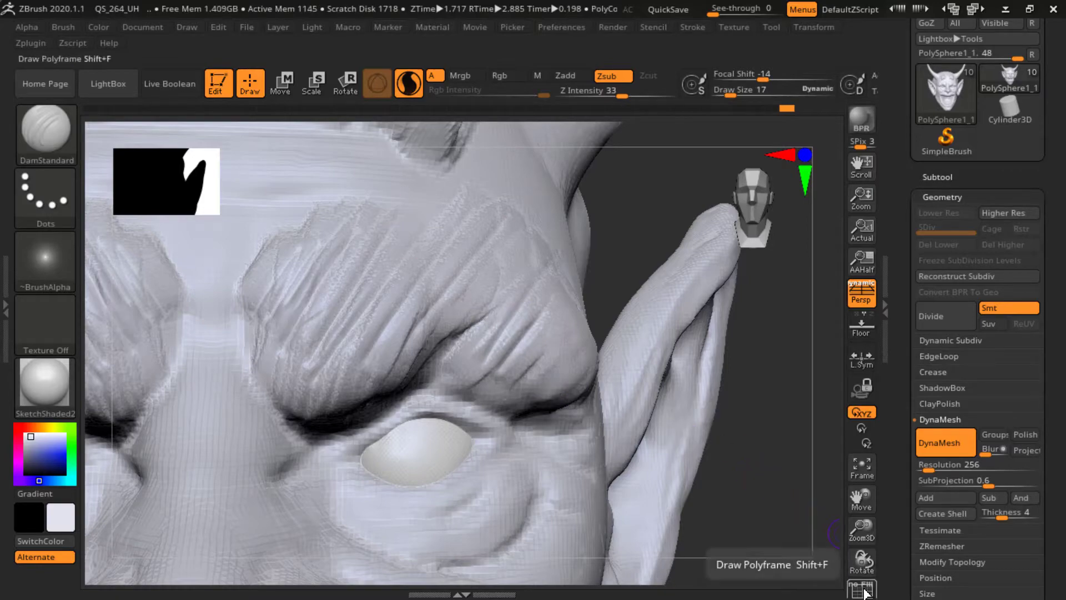
Show the polyframe and examine the mesh density around the wrinkled brow compared with the rest of the face
{"action": "left_click", "coordinate": [861, 590]}
{"action": "right_click_drag", "start_coordinate": [620, 215], "coordinate": [677, 225], "text": "ctrl"}
{"action": "left_click_drag", "start_coordinate": [776, 247], "coordinate": [618, 302]}
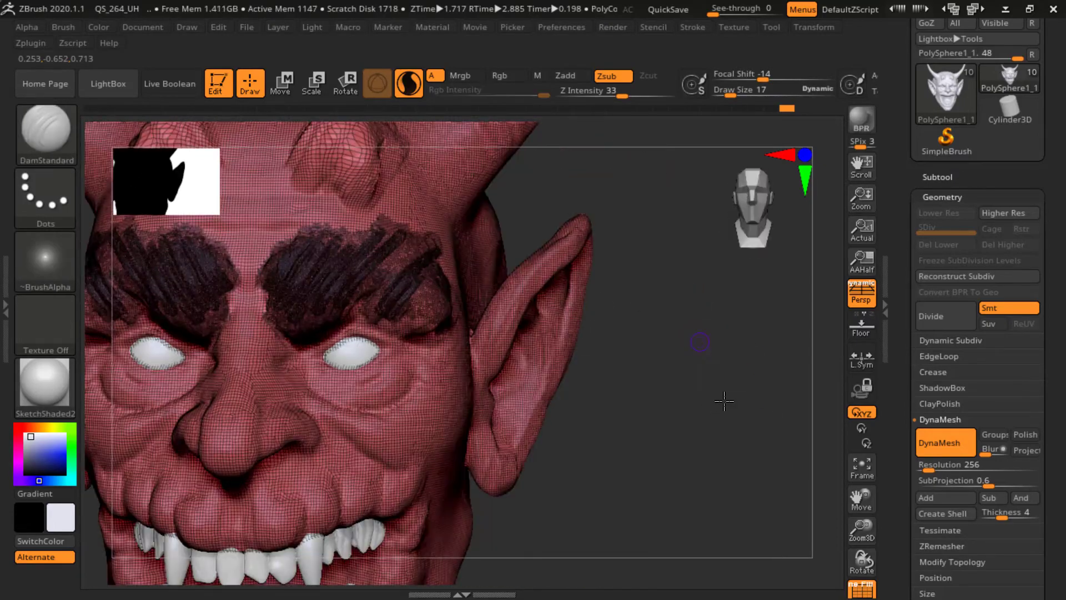
{"action": "left_click_drag", "start_coordinate": [723, 400], "coordinate": [620, 389], "text": "alt"}
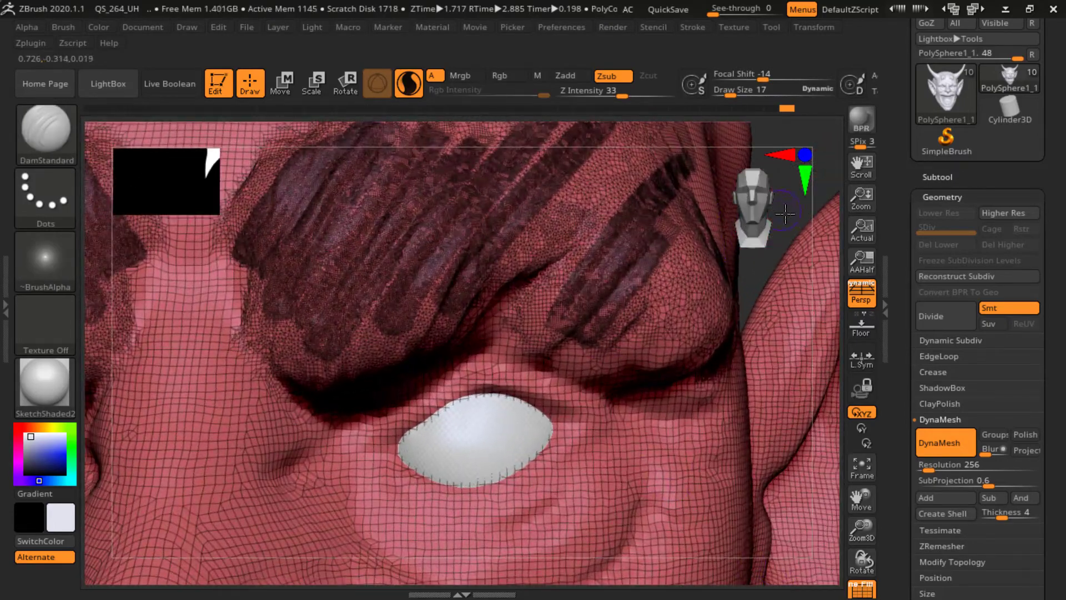
{"action": "left_click_drag", "start_coordinate": [794, 231], "coordinate": [780, 213]}
{"action": "left_click_drag", "start_coordinate": [748, 272], "coordinate": [732, 330], "text": "alt"}
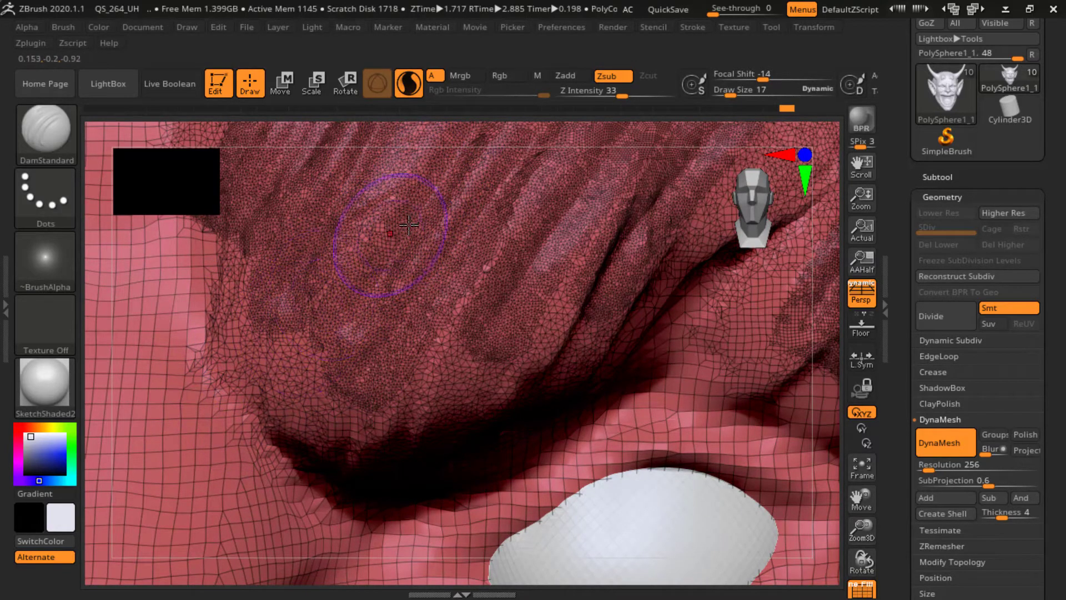
Carve more fine DamStandard creases down the inner brow ridge with the polyframe displayed
{"action": "mouse_move", "coordinate": [404, 230]}
{"action": "left_mouse_down"}
{"action": "mouse_move", "coordinate": [361, 295]}
{"action": "mouse_move", "coordinate": [311, 409]}
{"action": "left_mouse_up"}
{"action": "left_click_drag", "start_coordinate": [433, 245], "coordinate": [393, 414]}
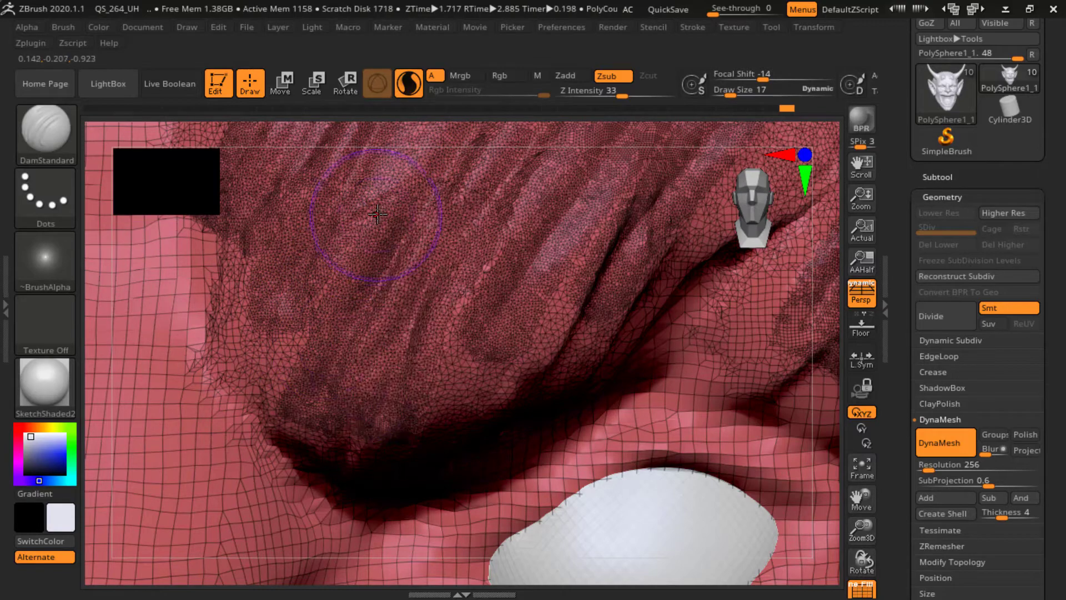
{"action": "left_click_drag", "start_coordinate": [377, 214], "coordinate": [271, 388]}
{"action": "left_click_drag", "start_coordinate": [462, 217], "coordinate": [408, 389]}
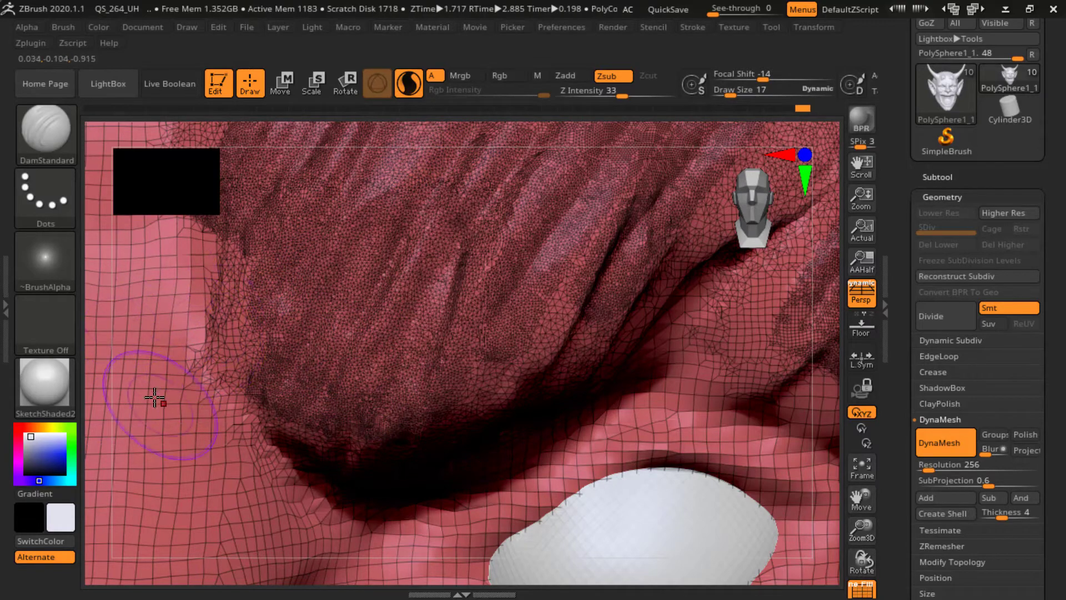
Try a DamStandard crease along the fold running from beside the nostril down the cheek, then undo it
{"action": "left_click_drag", "start_coordinate": [341, 129], "coordinate": [304, 96]}
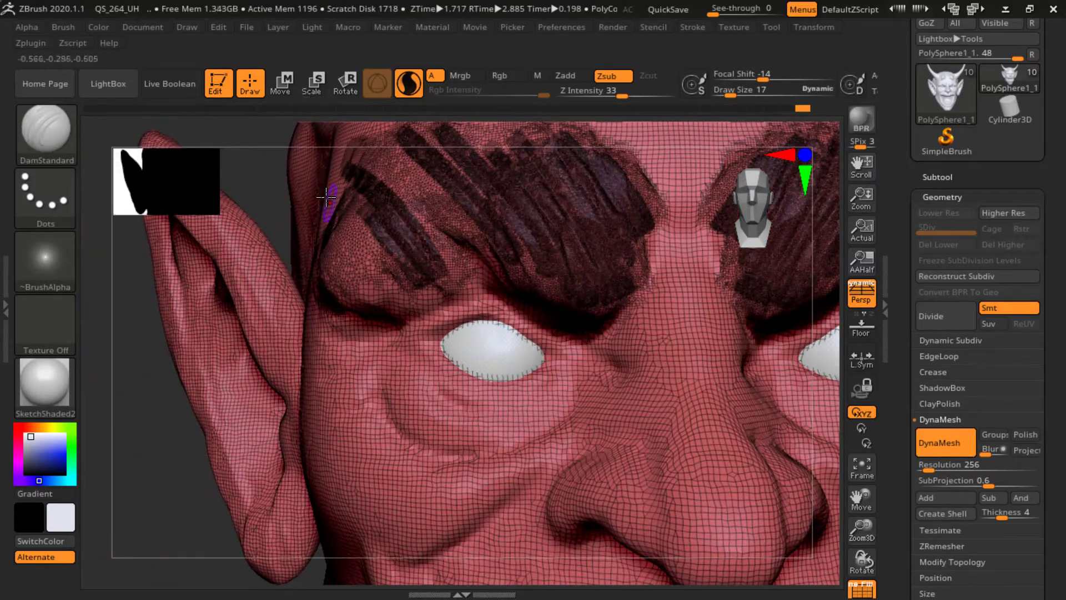
{"action": "left_click_drag", "start_coordinate": [267, 184], "coordinate": [294, 171]}
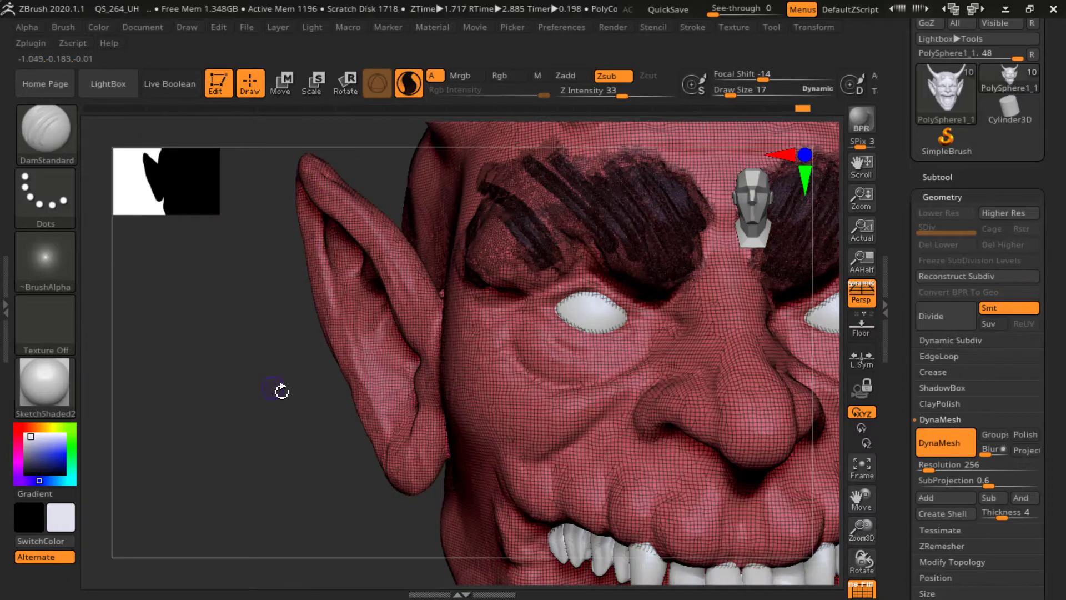
{"action": "left_click_drag", "start_coordinate": [282, 392], "coordinate": [370, 323], "text": "shift"}
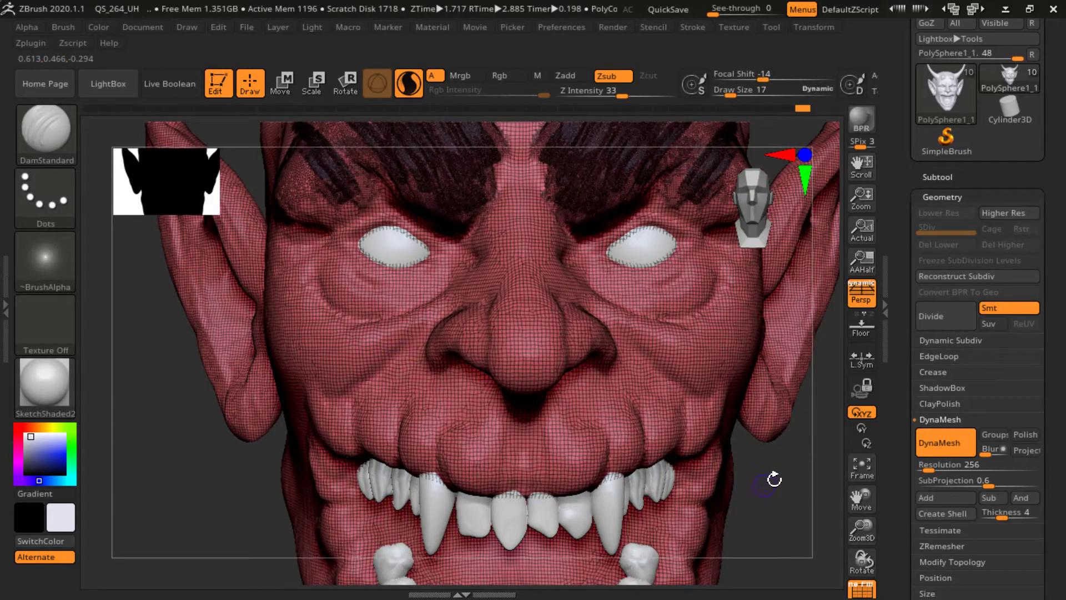
{"action": "left_click_drag", "start_coordinate": [774, 478], "coordinate": [512, 332], "text": "alt"}
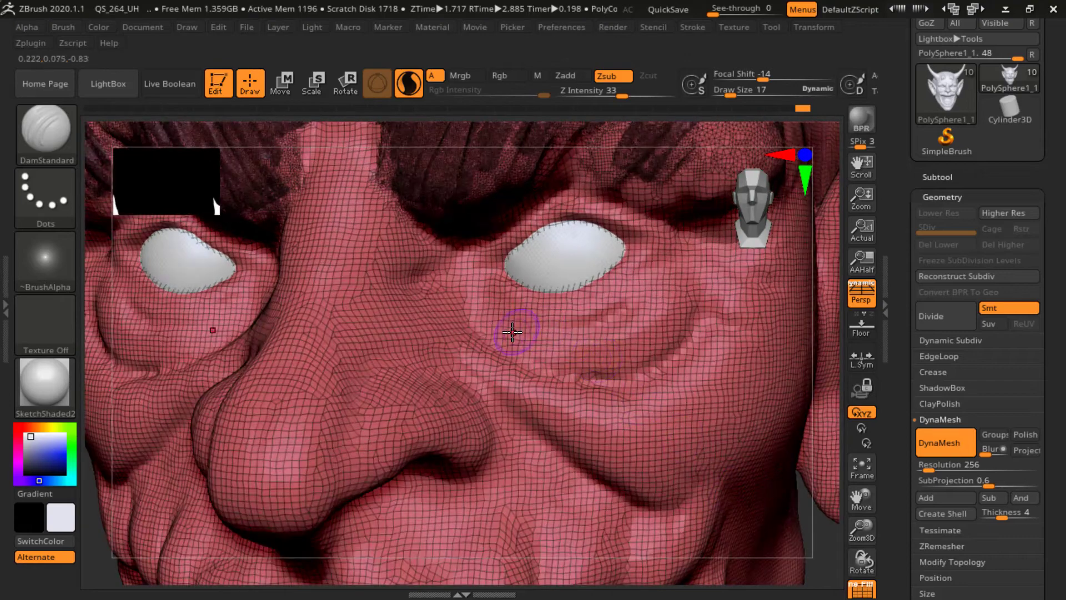
{"action": "left_click_drag", "start_coordinate": [460, 368], "coordinate": [637, 548]}
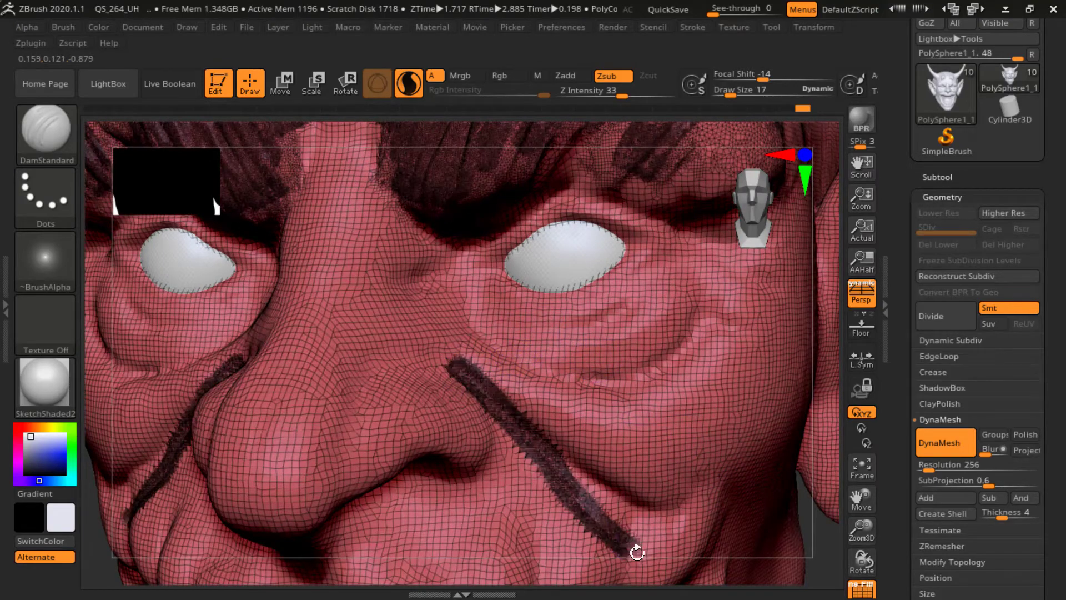
{"action": "key", "text": "ctrl+z"}
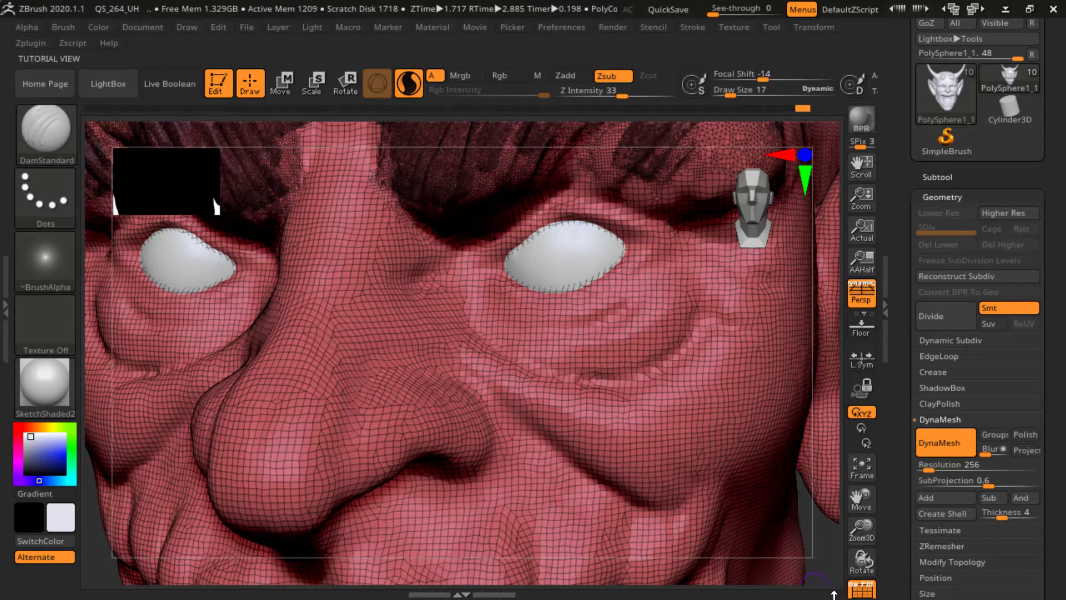
Hide the polyframe and carve DamStandard creases along the under-eye, nose-to-mouth and upper lip folds and the mouth corner
{"action": "left_click", "coordinate": [862, 591]}
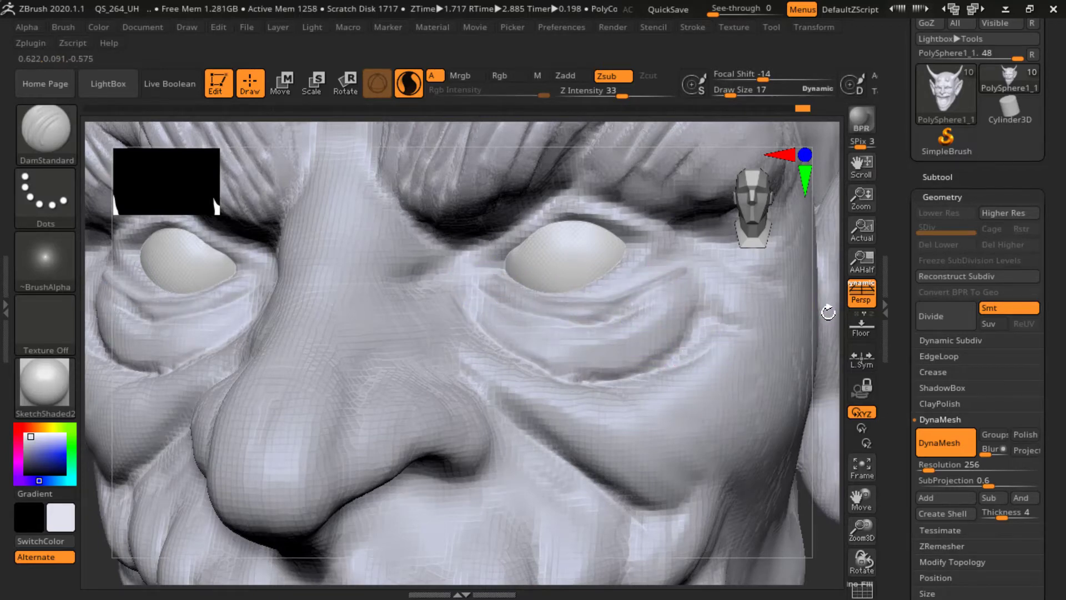
{"action": "mouse_move", "coordinate": [828, 313]}
{"action": "left_mouse_down"}
{"action": "mouse_move", "coordinate": [831, 333]}
{"action": "mouse_move", "coordinate": [507, 293]}
{"action": "left_mouse_up"}
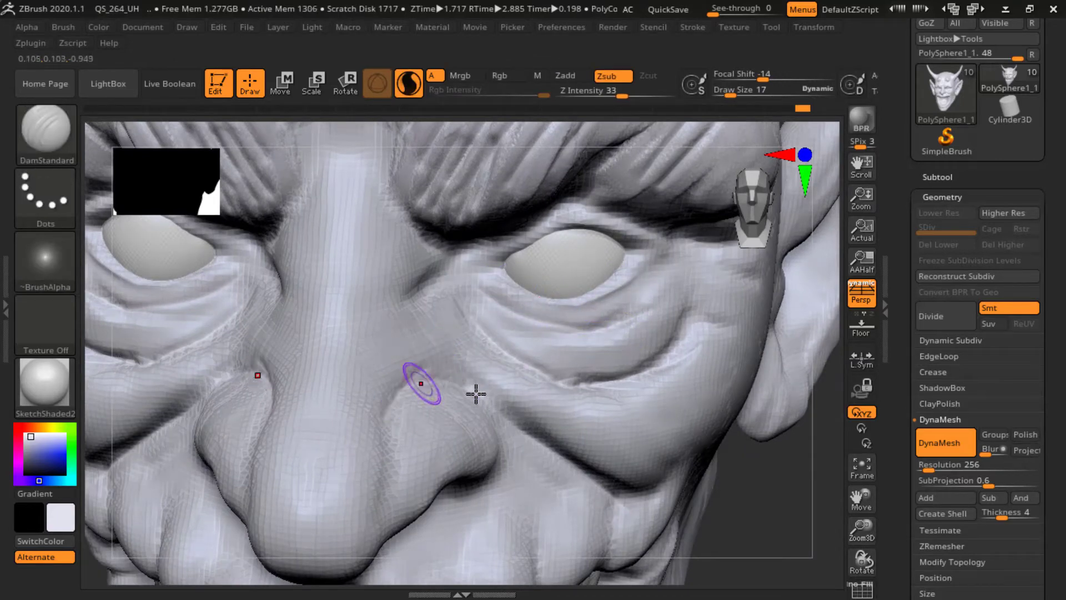
{"action": "left_click_drag", "start_coordinate": [786, 521], "coordinate": [746, 453], "text": "alt"}
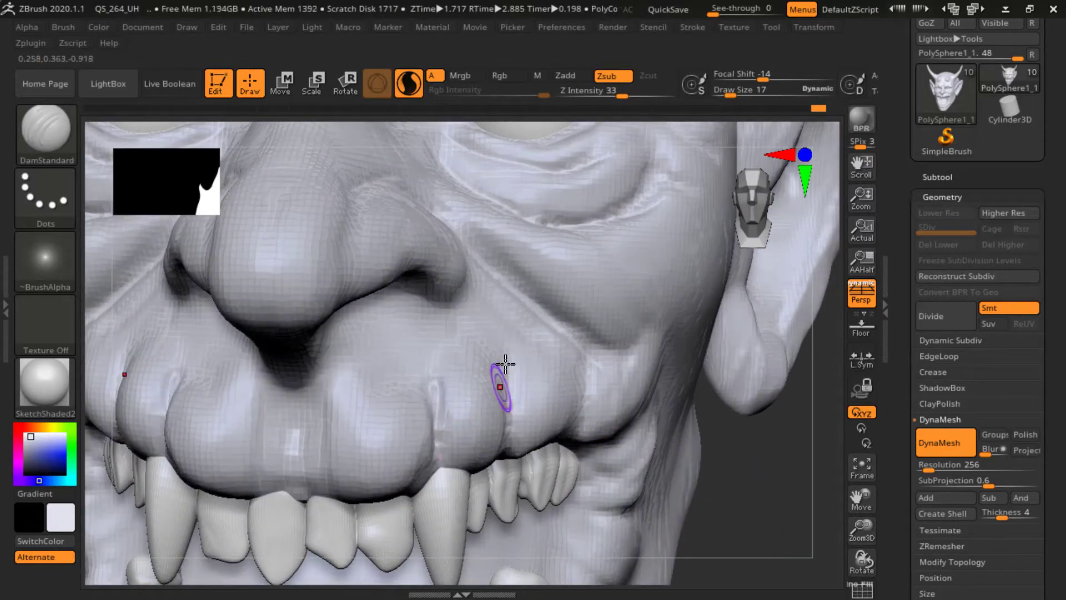
{"action": "left_click_drag", "start_coordinate": [720, 468], "coordinate": [633, 419]}
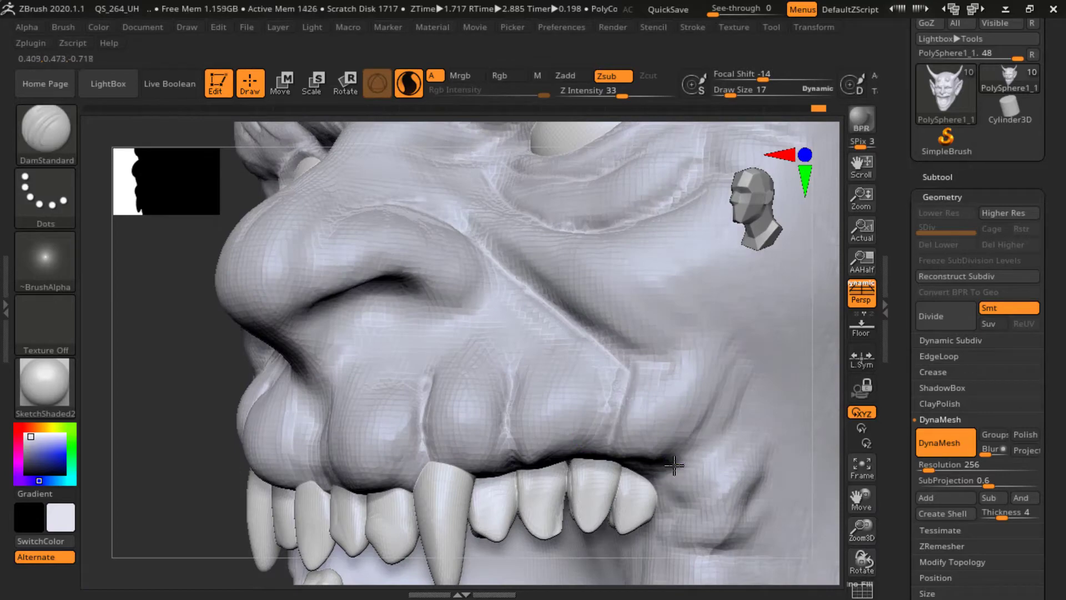
{"action": "left_click_drag", "start_coordinate": [742, 383], "coordinate": [680, 436]}
{"action": "left_click_drag", "start_coordinate": [216, 493], "coordinate": [218, 522]}
{"action": "left_click", "coordinate": [72, 139]}
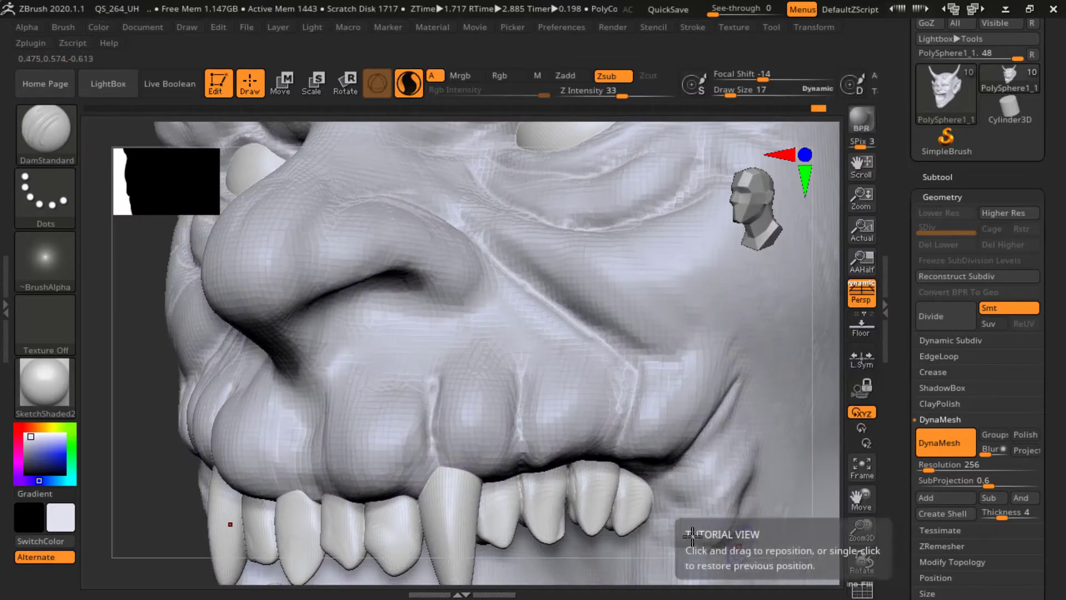
Carve a DamStandard crease into the skin folds outward from the lower back teeth toward the jaw
{"action": "mouse_move", "coordinate": [190, 494]}
{"action": "left_mouse_down"}
{"action": "mouse_move", "coordinate": [198, 507]}
{"action": "mouse_move", "coordinate": [94, 322]}
{"action": "left_mouse_up"}
{"action": "left_click_drag", "start_coordinate": [607, 475], "coordinate": [566, 464]}
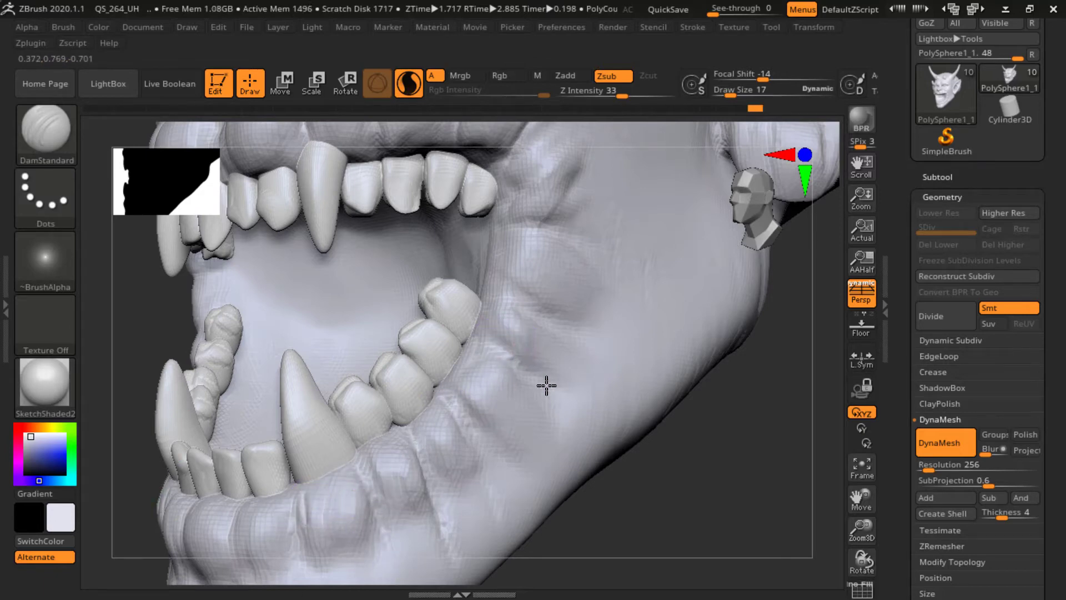
{"action": "left_click_drag", "start_coordinate": [503, 285], "coordinate": [616, 364]}
Build up the skin folds beside the lower back teeth with ClayBuildup, turning the polyframe on to check the mesh
{"action": "left_click", "coordinate": [47, 143]}
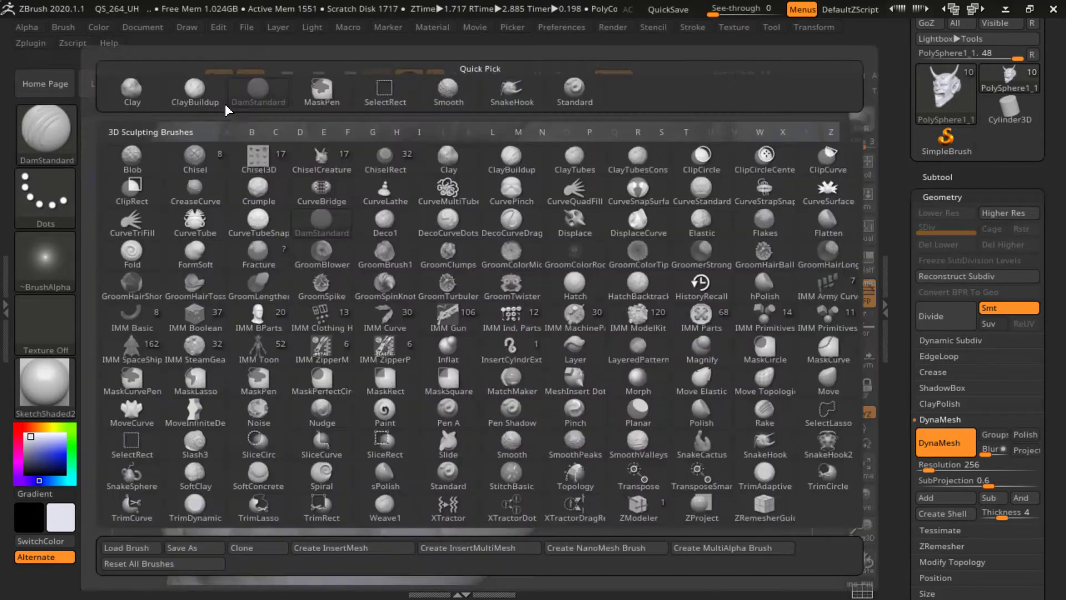
{"action": "left_click", "coordinate": [194, 89]}
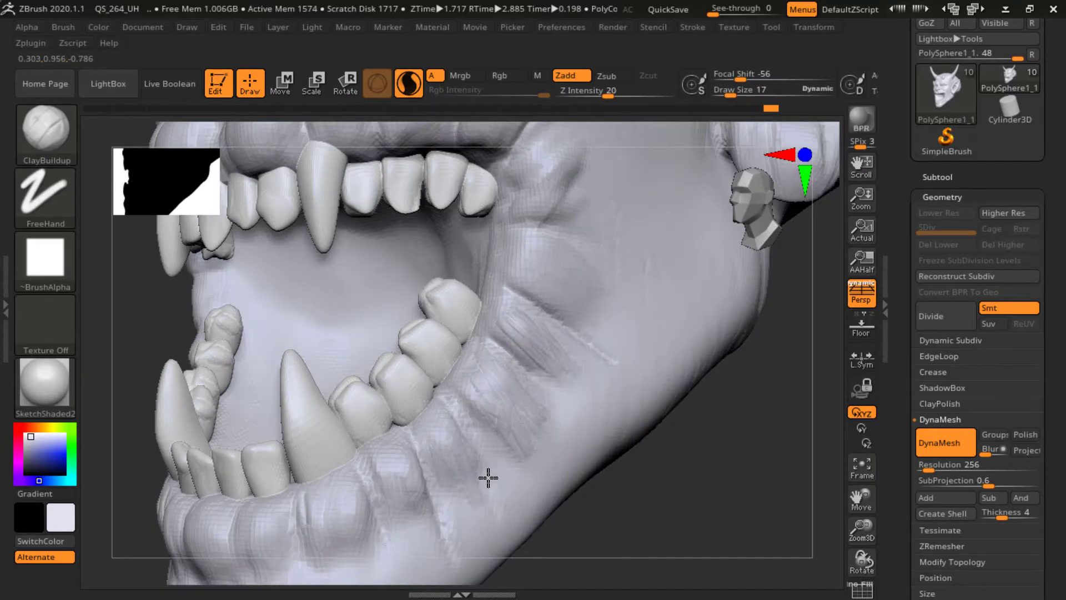
{"action": "left_click_drag", "start_coordinate": [688, 552], "coordinate": [531, 464], "text": "alt"}
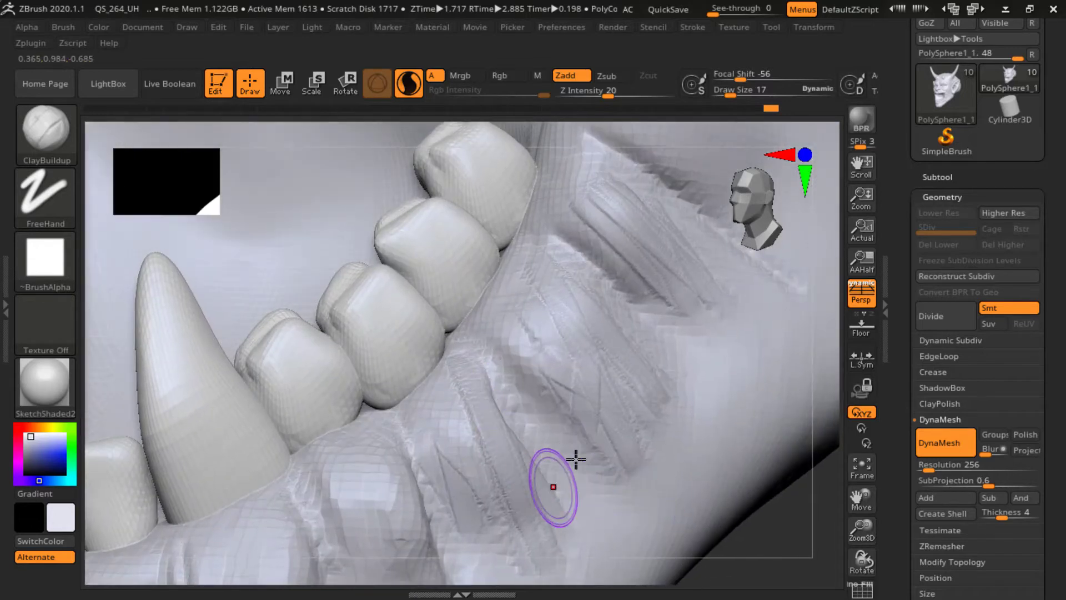
{"action": "left_click", "coordinate": [867, 591]}
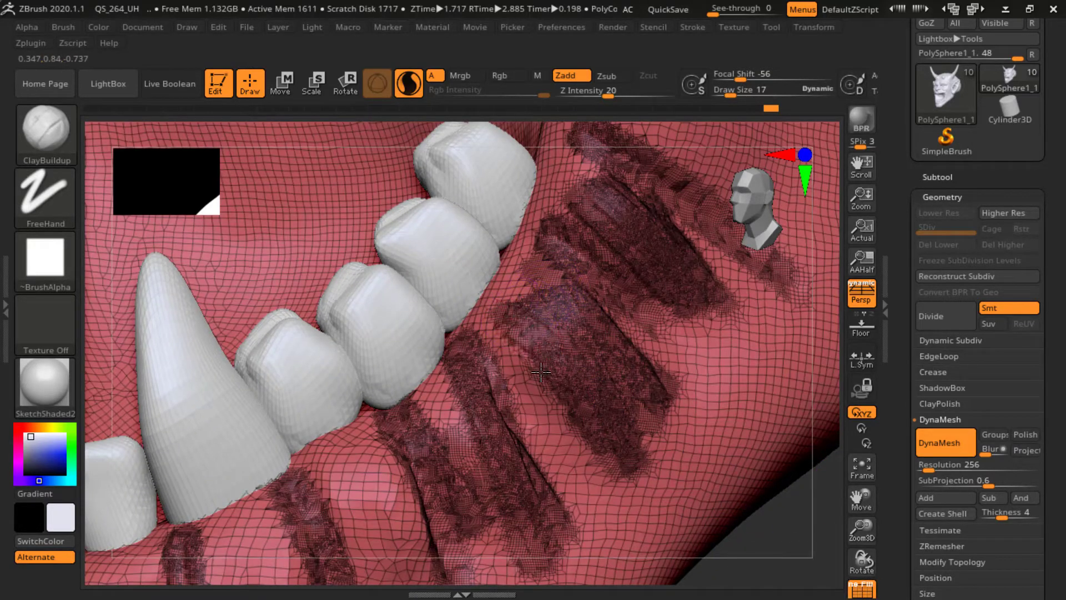
{"action": "mouse_move", "coordinate": [541, 372]}
{"action": "left_mouse_down"}
{"action": "mouse_move", "coordinate": [517, 334]}
{"action": "mouse_move", "coordinate": [575, 361]}
{"action": "left_mouse_up"}
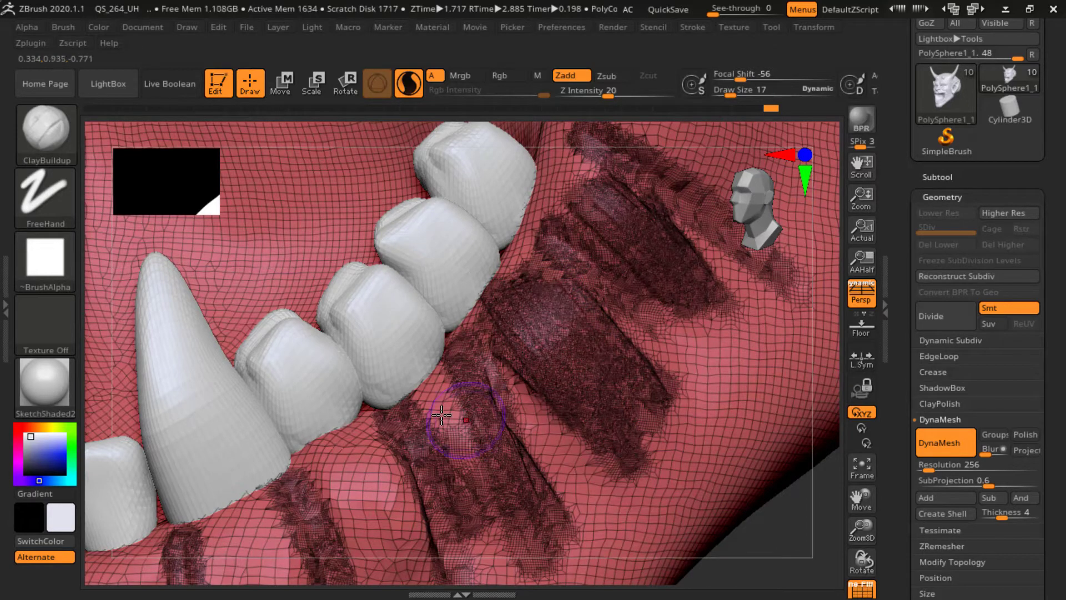
{"action": "left_click_drag", "start_coordinate": [431, 382], "coordinate": [516, 464]}
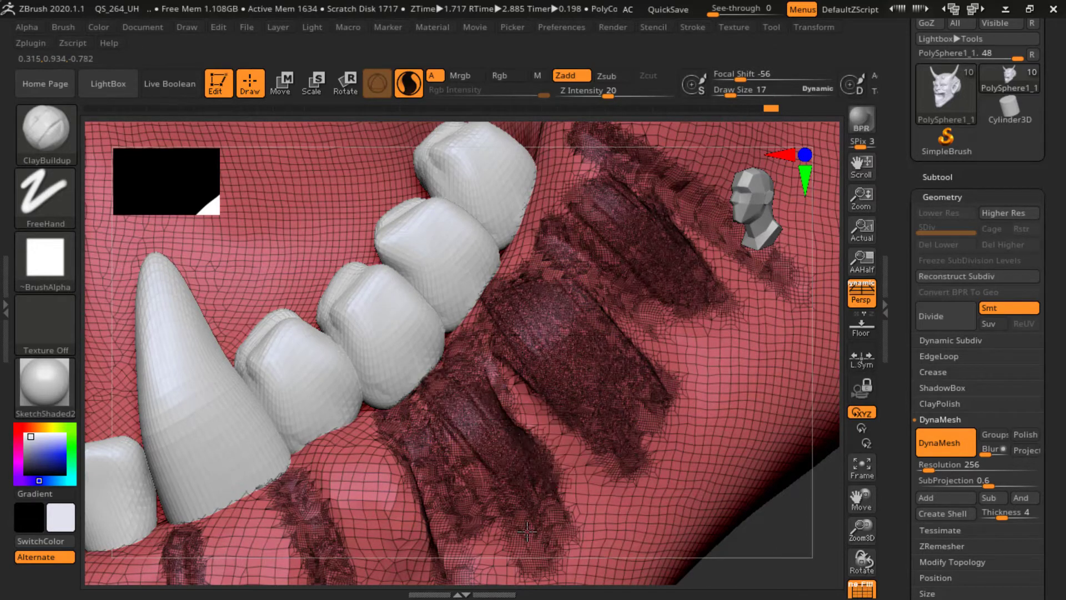
{"action": "left_click_drag", "start_coordinate": [527, 531], "coordinate": [531, 526]}
Sculpt the lower lip folds around the lower fang and front teeth with ClayBuildup strokes, smoothing between them
{"action": "mouse_move", "coordinate": [800, 496]}
{"action": "left_mouse_down"}
{"action": "mouse_move", "coordinate": [755, 426]}
{"action": "mouse_move", "coordinate": [736, 425]}
{"action": "left_mouse_up"}
{"action": "mouse_move", "coordinate": [416, 335]}
{"action": "left_mouse_down"}
{"action": "mouse_move", "coordinate": [408, 310]}
{"action": "mouse_move", "coordinate": [428, 294]}
{"action": "mouse_move", "coordinate": [422, 278]}
{"action": "mouse_move", "coordinate": [399, 315]}
{"action": "left_mouse_up"}
{"action": "mouse_move", "coordinate": [422, 280]}
{"action": "left_mouse_down", "text": "shift"}
{"action": "mouse_move", "coordinate": [419, 417]}
{"action": "mouse_move", "coordinate": [435, 294]}
{"action": "left_mouse_up", "text": "shift"}
{"action": "mouse_move", "coordinate": [280, 373]}
{"action": "left_mouse_down"}
{"action": "mouse_move", "coordinate": [266, 325]}
{"action": "mouse_move", "coordinate": [319, 299]}
{"action": "mouse_move", "coordinate": [345, 333]}
{"action": "mouse_move", "coordinate": [289, 388]}
{"action": "mouse_move", "coordinate": [299, 445]}
{"action": "left_mouse_up"}
{"action": "mouse_move", "coordinate": [732, 473]}
{"action": "left_mouse_down"}
{"action": "mouse_move", "coordinate": [714, 458]}
{"action": "mouse_move", "coordinate": [666, 469]}
{"action": "mouse_move", "coordinate": [669, 458]}
{"action": "mouse_move", "coordinate": [635, 449]}
{"action": "mouse_move", "coordinate": [615, 469]}
{"action": "left_mouse_up"}
{"action": "left_click_drag", "start_coordinate": [373, 350], "coordinate": [422, 456]}
{"action": "mouse_move", "coordinate": [428, 364]}
{"action": "left_mouse_down"}
{"action": "mouse_move", "coordinate": [422, 439]}
{"action": "mouse_move", "coordinate": [411, 347]}
{"action": "mouse_move", "coordinate": [402, 472]}
{"action": "mouse_move", "coordinate": [414, 388]}
{"action": "mouse_move", "coordinate": [449, 449]}
{"action": "mouse_move", "coordinate": [439, 338]}
{"action": "mouse_move", "coordinate": [502, 322]}
{"action": "left_mouse_up"}
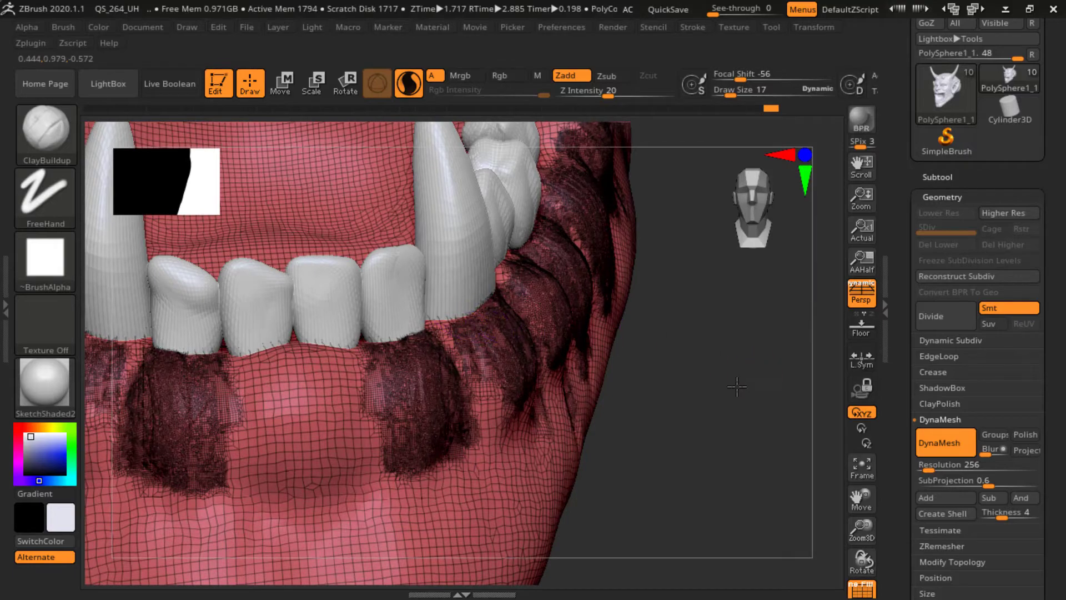
Build up both central bulges of the upper lip above the front teeth with overlapping vertical ClayBuildup strokes
{"action": "left_click_drag", "start_coordinate": [737, 386], "coordinate": [662, 493]}
{"action": "left_click_drag", "start_coordinate": [660, 399], "coordinate": [700, 370], "text": "alt"}
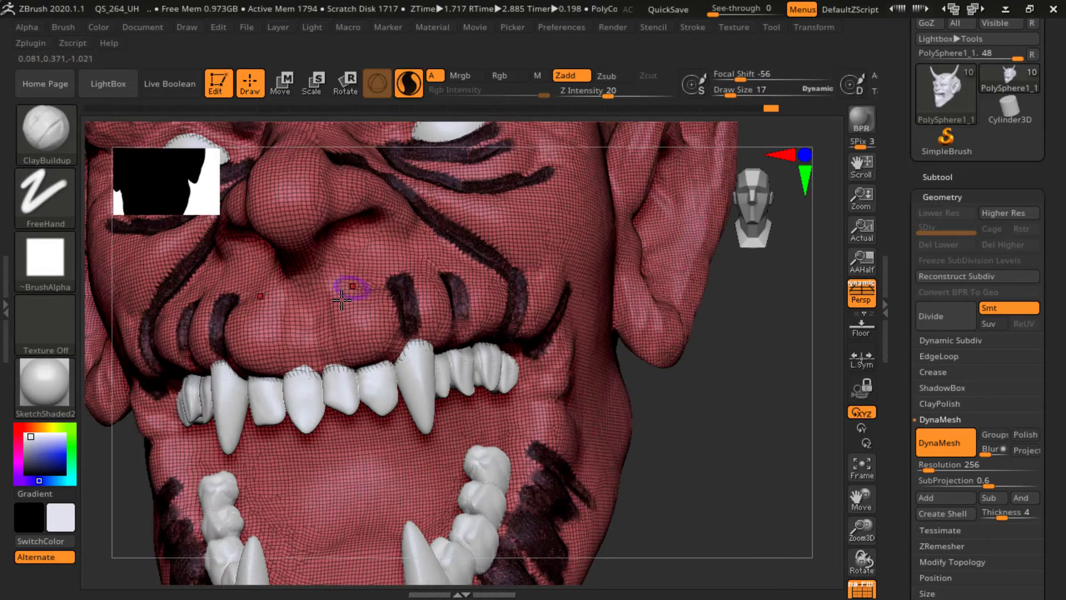
{"action": "left_click_drag", "start_coordinate": [737, 498], "coordinate": [737, 533], "text": "alt"}
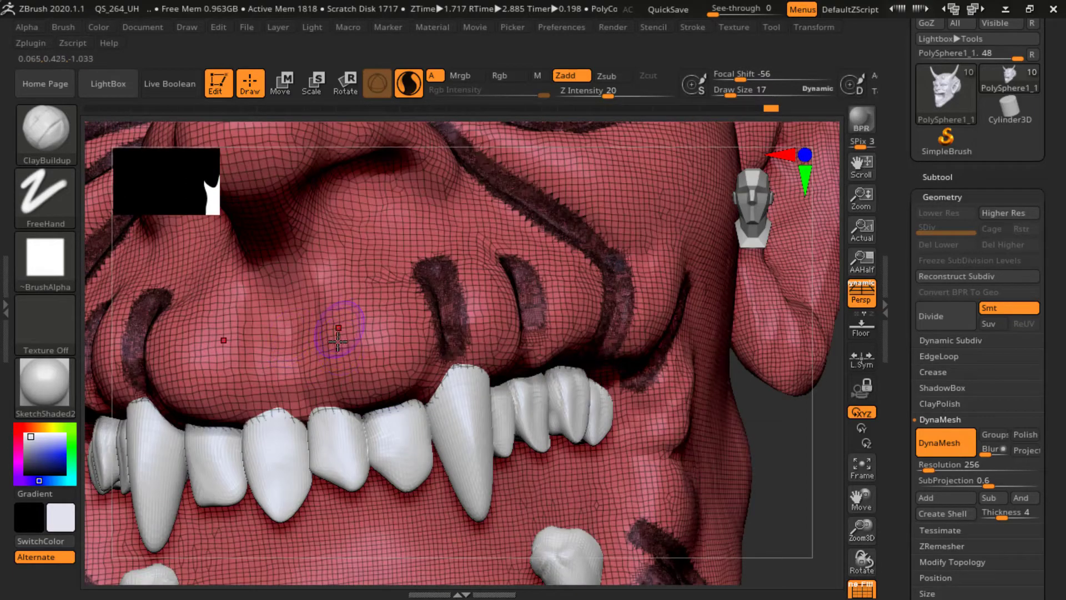
{"action": "mouse_move", "coordinate": [343, 349]}
{"action": "left_mouse_down"}
{"action": "mouse_move", "coordinate": [355, 311]}
{"action": "mouse_move", "coordinate": [393, 309]}
{"action": "mouse_move", "coordinate": [389, 347]}
{"action": "left_mouse_up"}
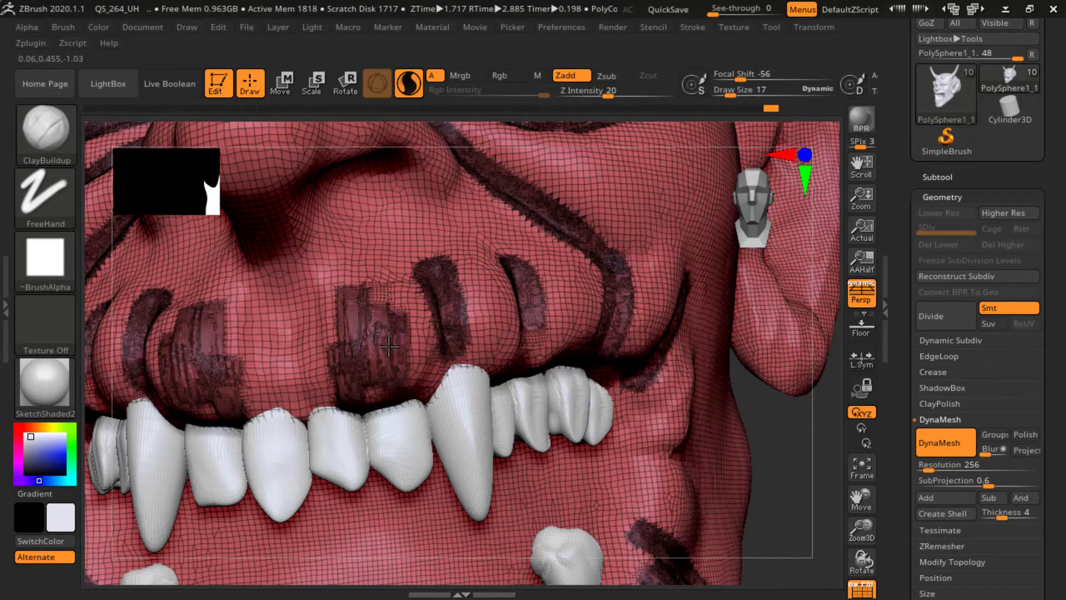
{"action": "mouse_move", "coordinate": [328, 405]}
{"action": "left_mouse_down"}
{"action": "mouse_move", "coordinate": [317, 333]}
{"action": "mouse_move", "coordinate": [393, 392]}
{"action": "left_mouse_up"}
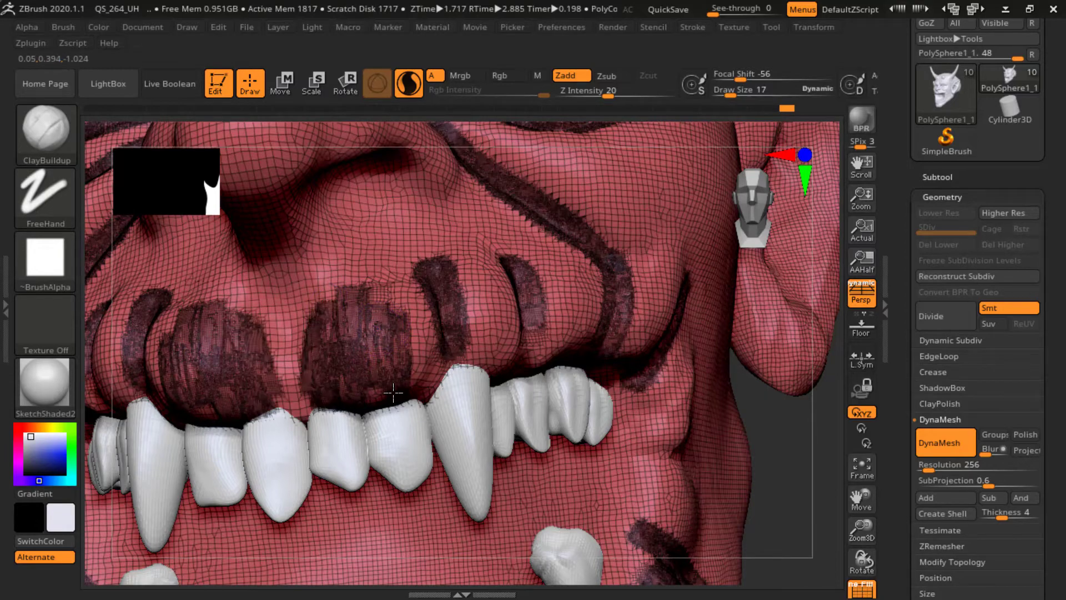
{"action": "left_click_drag", "start_coordinate": [404, 317], "coordinate": [347, 381]}
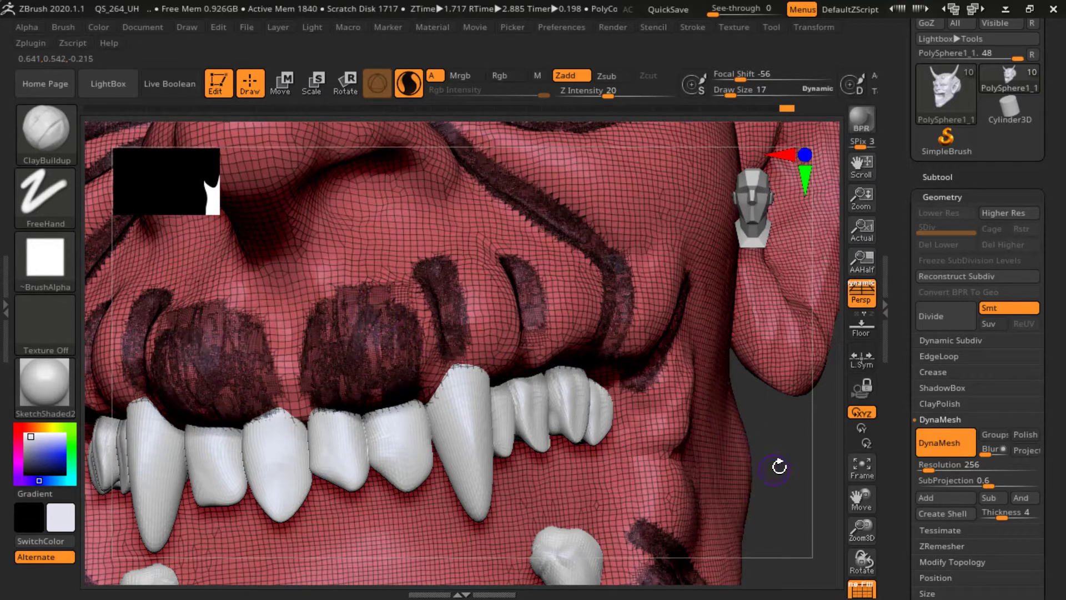
{"action": "left_click_drag", "start_coordinate": [784, 444], "coordinate": [656, 461], "text": "alt"}
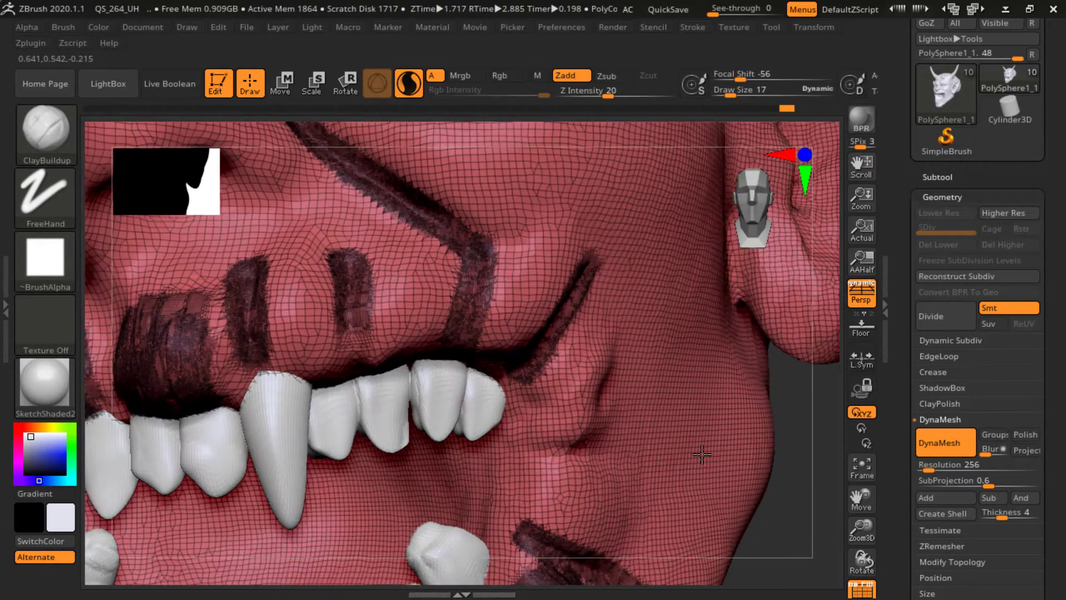
Fill the gaps between the upper lip bulges on either side of the upper fang with vertical ClayBuildup strokes
{"action": "left_click_drag", "start_coordinate": [294, 273], "coordinate": [287, 362]}
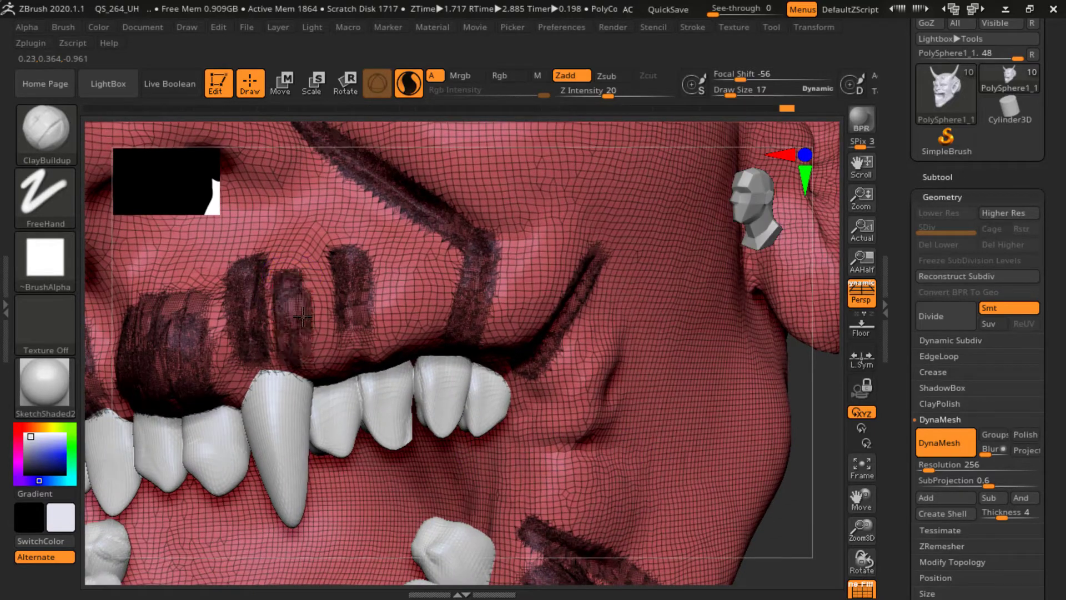
{"action": "left_click_drag", "start_coordinate": [284, 268], "coordinate": [279, 357]}
{"action": "mouse_move", "coordinate": [307, 261]}
{"action": "left_mouse_down"}
{"action": "mouse_move", "coordinate": [300, 351]}
{"action": "mouse_move", "coordinate": [321, 340]}
{"action": "left_mouse_up"}
{"action": "left_click_drag", "start_coordinate": [308, 263], "coordinate": [306, 351]}
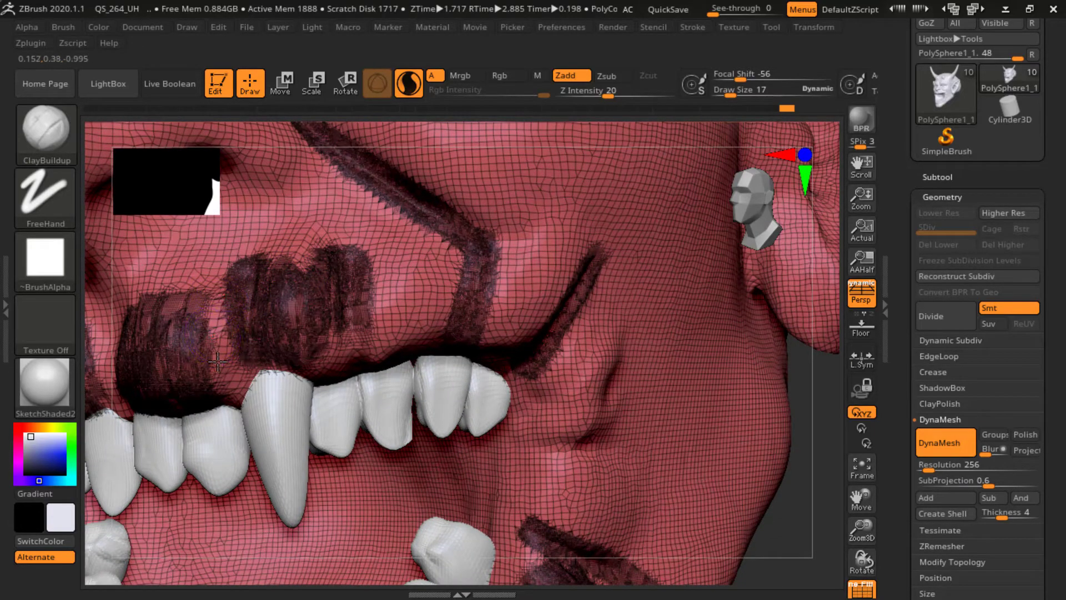
{"action": "left_click_drag", "start_coordinate": [229, 292], "coordinate": [219, 386]}
Increase the draw size to 36 and build up the upper lip from behind the fang out to the mouth corner
{"action": "key", "text": "space"}
{"action": "mouse_move", "coordinate": [433, 274]}
{"action": "left_mouse_down"}
{"action": "mouse_move", "coordinate": [442, 274]}
{"action": "mouse_move", "coordinate": [418, 339]}
{"action": "mouse_move", "coordinate": [420, 328]}
{"action": "left_mouse_up"}
{"action": "left_click_drag", "start_coordinate": [436, 252], "coordinate": [444, 302]}
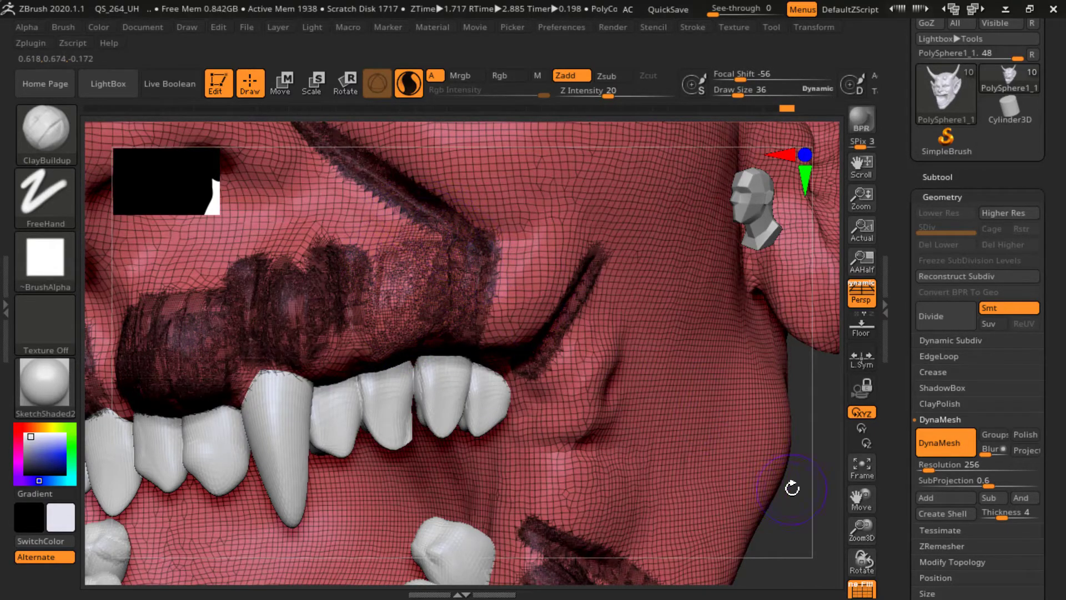
{"action": "left_click_drag", "start_coordinate": [792, 488], "coordinate": [772, 473]}
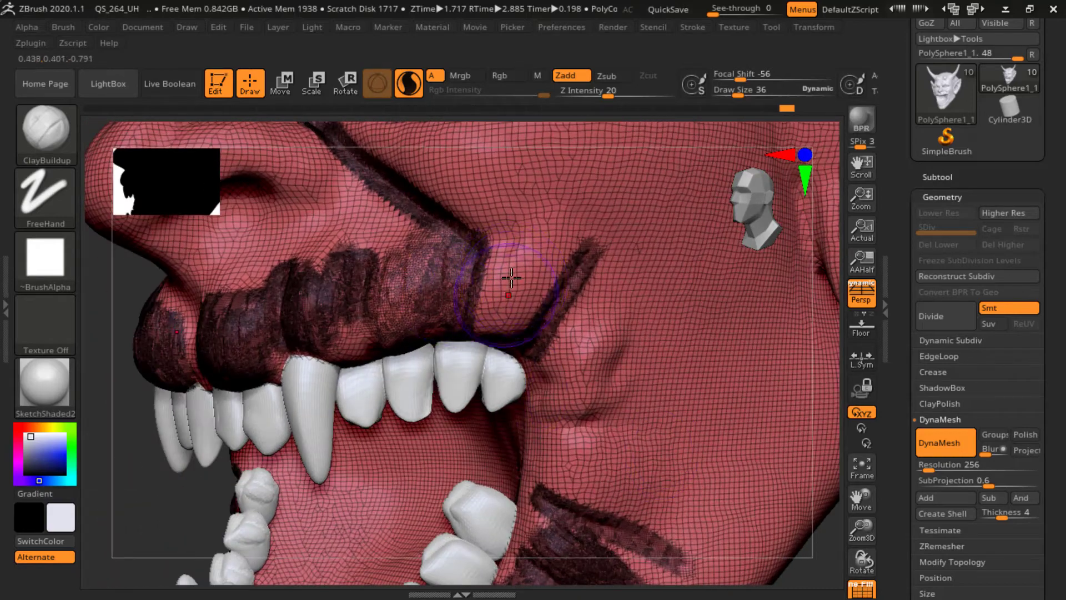
{"action": "left_click_drag", "start_coordinate": [511, 254], "coordinate": [489, 316]}
{"action": "mouse_move", "coordinate": [521, 236]}
{"action": "left_mouse_down"}
{"action": "mouse_move", "coordinate": [494, 319]}
{"action": "mouse_move", "coordinate": [522, 311]}
{"action": "left_mouse_up"}
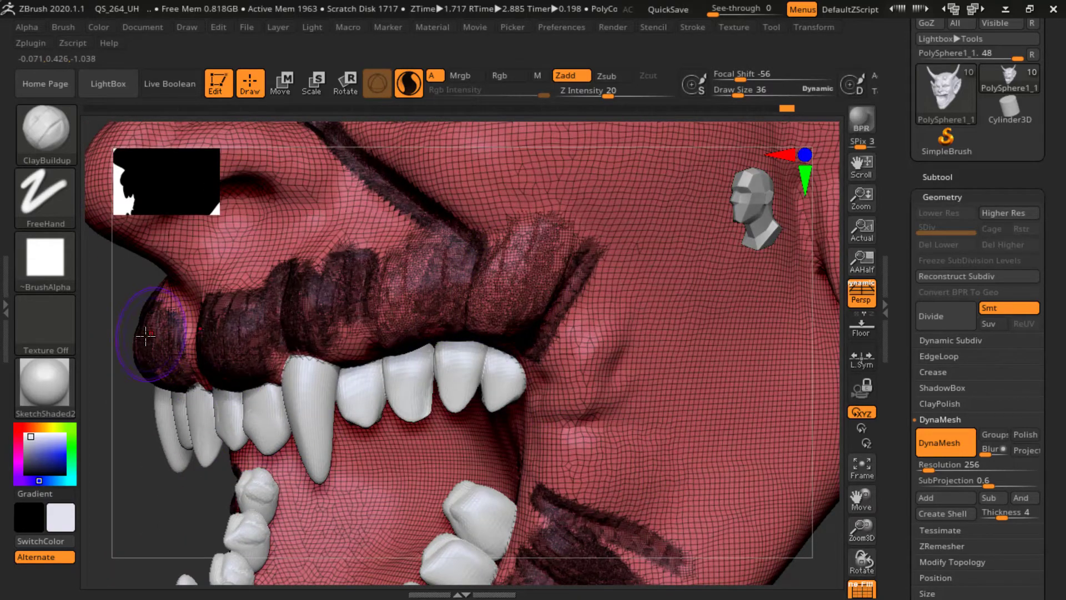
Extend the two central upper lip bulges up toward the base of the nose with larger ClayBuildup strokes
{"action": "mouse_move", "coordinate": [149, 429]}
{"action": "left_mouse_down"}
{"action": "mouse_move", "coordinate": [108, 423]}
{"action": "mouse_move", "coordinate": [145, 428]}
{"action": "mouse_move", "coordinate": [167, 356]}
{"action": "left_mouse_up"}
{"action": "left_click_drag", "start_coordinate": [528, 428], "coordinate": [585, 444]}
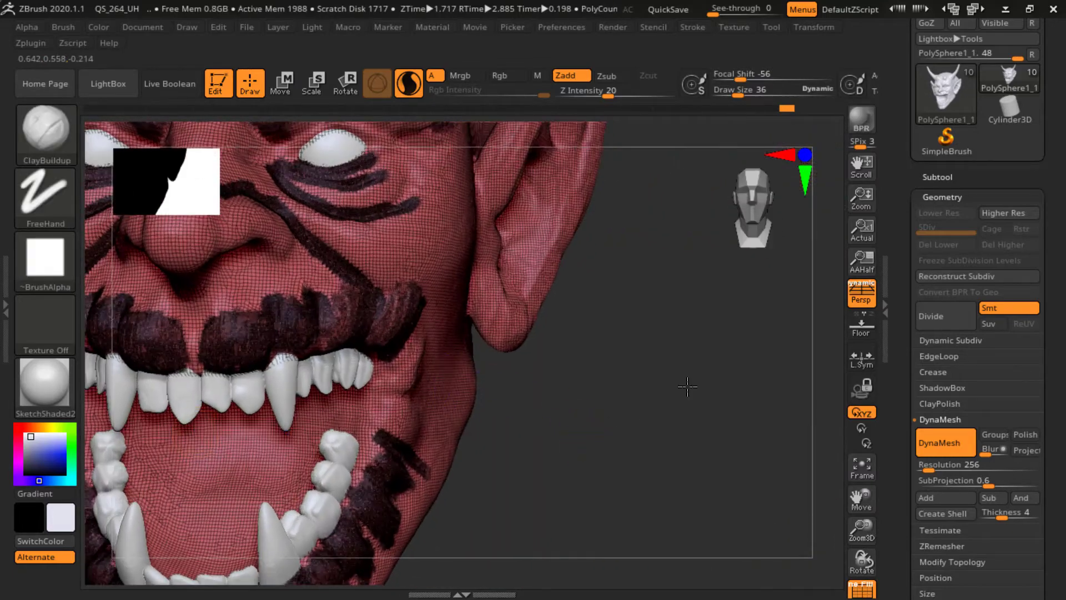
{"action": "mouse_move", "coordinate": [686, 386]}
{"action": "left_mouse_down"}
{"action": "mouse_move", "coordinate": [639, 401]}
{"action": "mouse_move", "coordinate": [675, 474]}
{"action": "mouse_move", "coordinate": [488, 357]}
{"action": "left_mouse_up"}
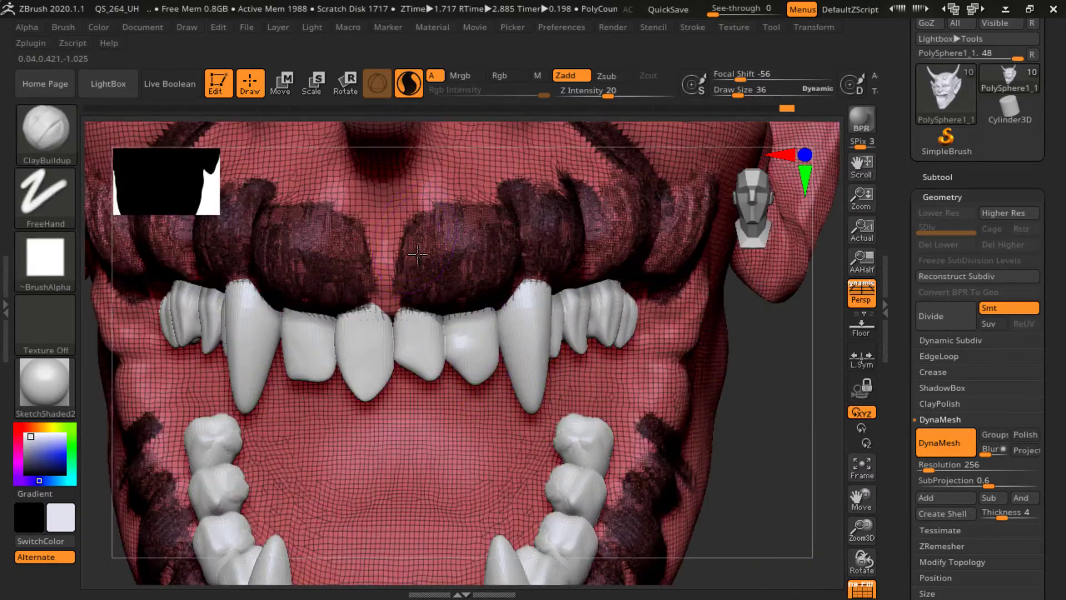
{"action": "mouse_move", "coordinate": [418, 254]}
{"action": "left_mouse_down"}
{"action": "mouse_move", "coordinate": [437, 178]}
{"action": "mouse_move", "coordinate": [484, 183]}
{"action": "mouse_move", "coordinate": [442, 297]}
{"action": "left_mouse_up"}
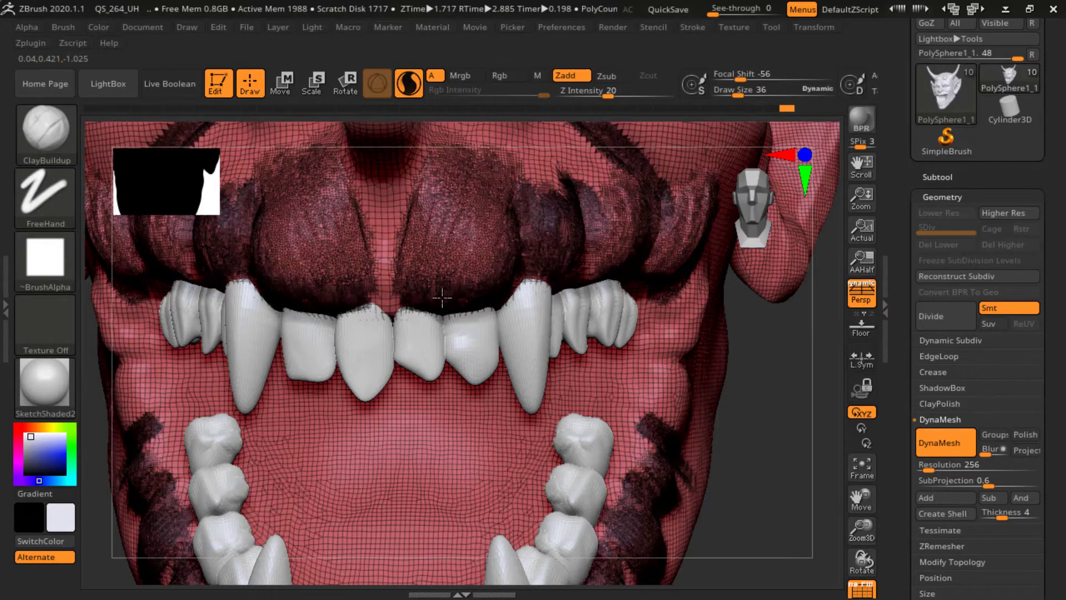
Smooth the central upper lip bulges and the neighbouring bulges above the fang and side teeth
{"action": "left_click_drag", "start_coordinate": [730, 398], "coordinate": [714, 384]}
{"action": "left_click_drag", "start_coordinate": [741, 454], "coordinate": [400, 364], "text": "alt"}
{"action": "mouse_move", "coordinate": [272, 232]}
{"action": "left_mouse_down"}
{"action": "mouse_move", "coordinate": [218, 405]}
{"action": "mouse_move", "coordinate": [300, 238]}
{"action": "mouse_move", "coordinate": [356, 311]}
{"action": "mouse_move", "coordinate": [364, 373]}
{"action": "mouse_move", "coordinate": [369, 268]}
{"action": "mouse_move", "coordinate": [311, 233]}
{"action": "mouse_move", "coordinate": [256, 281]}
{"action": "mouse_move", "coordinate": [544, 265]}
{"action": "left_mouse_up"}
{"action": "mouse_move", "coordinate": [819, 369]}
{"action": "left_mouse_down"}
{"action": "mouse_move", "coordinate": [818, 340]}
{"action": "mouse_move", "coordinate": [773, 312]}
{"action": "mouse_move", "coordinate": [751, 392]}
{"action": "mouse_move", "coordinate": [697, 411]}
{"action": "left_mouse_up"}
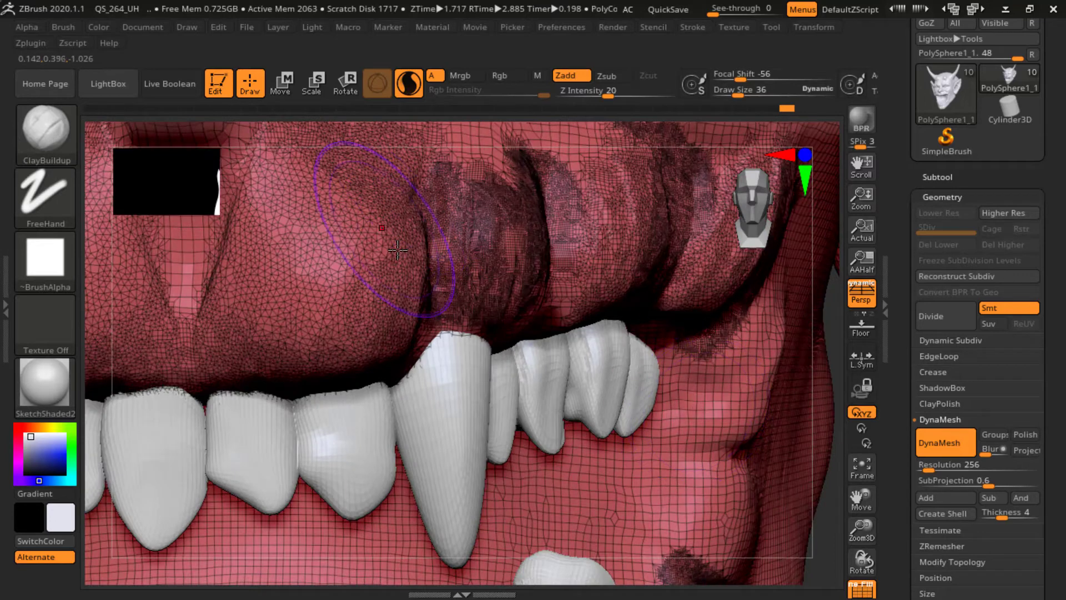
{"action": "key", "text": "shift"}
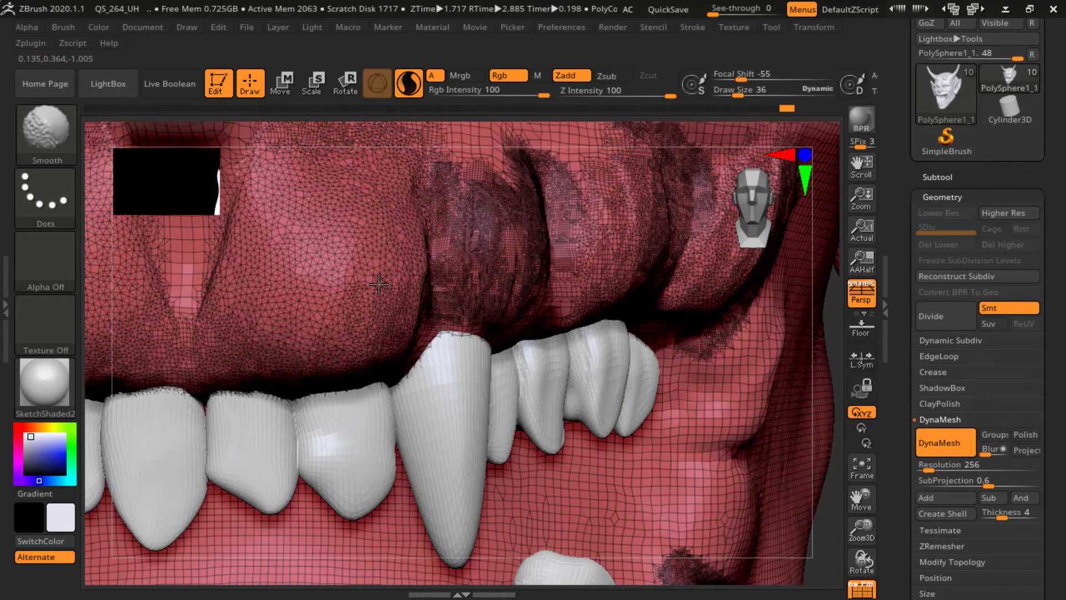
{"action": "mouse_move", "coordinate": [357, 219]}
{"action": "left_mouse_down", "text": "shift"}
{"action": "mouse_move", "coordinate": [328, 262]}
{"action": "mouse_move", "coordinate": [339, 324]}
{"action": "mouse_move", "coordinate": [285, 342]}
{"action": "mouse_move", "coordinate": [263, 271]}
{"action": "left_mouse_up", "text": "shift"}
{"action": "mouse_move", "coordinate": [476, 233]}
{"action": "left_mouse_down", "text": "shift"}
{"action": "mouse_move", "coordinate": [474, 261]}
{"action": "mouse_move", "coordinate": [488, 222]}
{"action": "left_mouse_up", "text": "shift"}
{"action": "mouse_move", "coordinate": [616, 198]}
{"action": "left_mouse_down", "text": "shift"}
{"action": "mouse_move", "coordinate": [614, 233]}
{"action": "mouse_move", "coordinate": [592, 225]}
{"action": "mouse_move", "coordinate": [638, 202]}
{"action": "left_mouse_up", "text": "shift"}
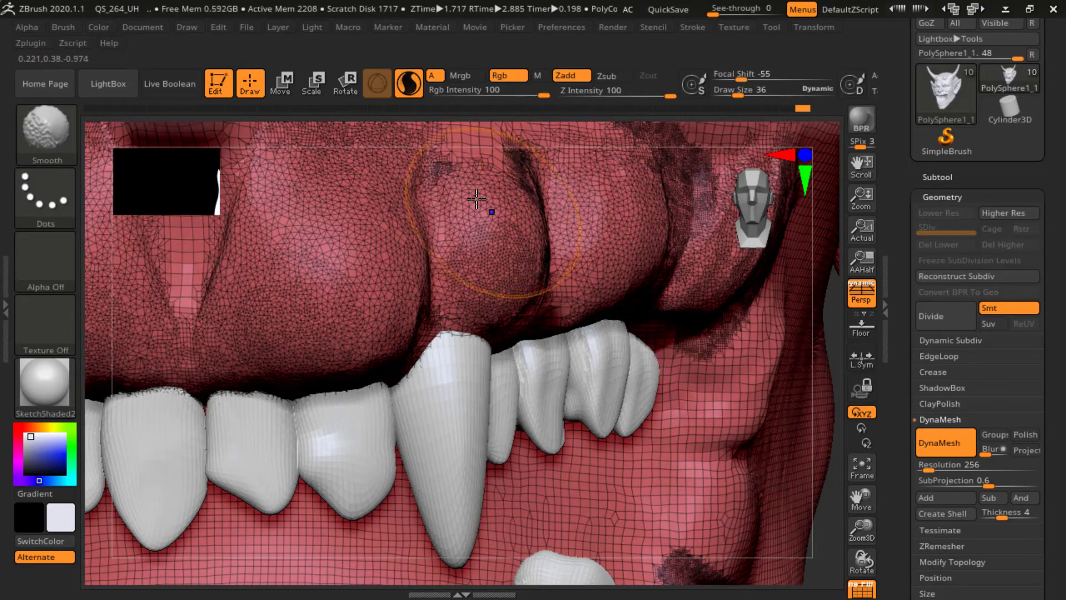
{"action": "mouse_move", "coordinate": [490, 210]}
{"action": "left_mouse_down", "text": "shift"}
{"action": "mouse_move", "coordinate": [477, 219]}
{"action": "mouse_move", "coordinate": [464, 205]}
{"action": "left_mouse_up", "text": "shift"}
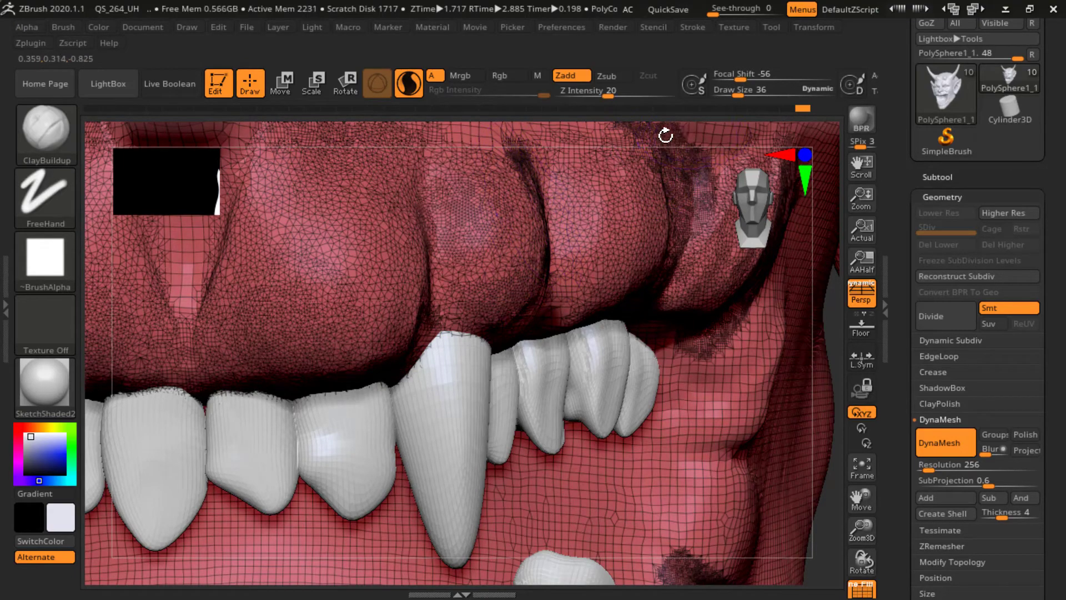
Smooth the outer upper lip bulges near the mouth corner and turn off the polyframe
{"action": "mouse_move", "coordinate": [665, 135]}
{"action": "right_mouse_down"}
{"action": "mouse_move", "coordinate": [495, 171]}
{"action": "mouse_move", "coordinate": [487, 198]}
{"action": "right_mouse_up"}
{"action": "right_click_drag", "start_coordinate": [723, 450], "coordinate": [561, 393]}
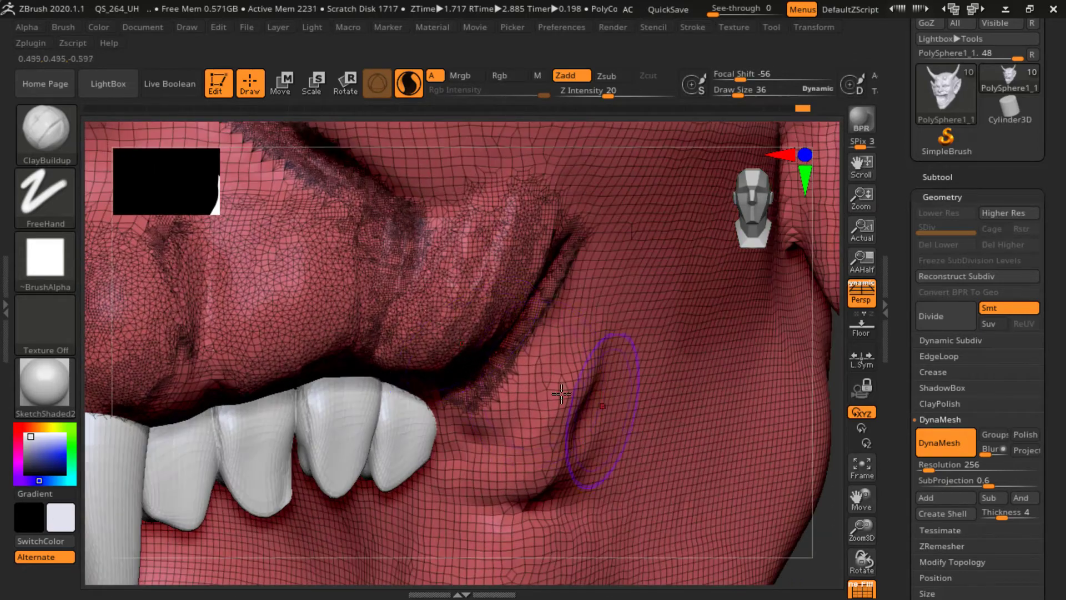
{"action": "mouse_move", "coordinate": [414, 267]}
{"action": "left_mouse_down", "text": "shift"}
{"action": "mouse_move", "coordinate": [333, 174]}
{"action": "mouse_move", "coordinate": [346, 221]}
{"action": "left_mouse_up", "text": "shift"}
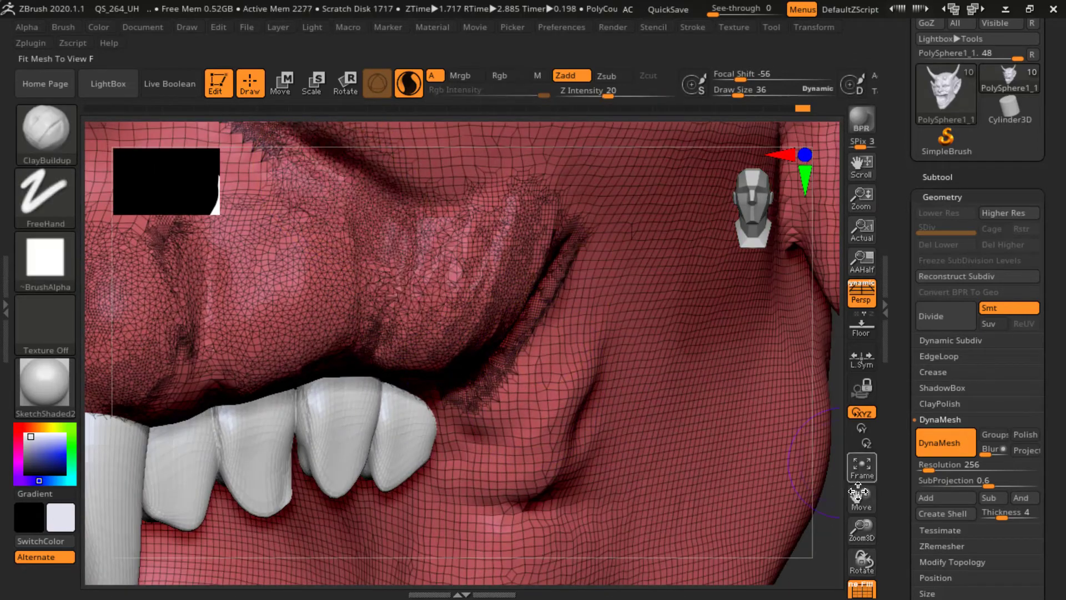
{"action": "mouse_move", "coordinate": [838, 482]}
{"action": "right_mouse_down"}
{"action": "mouse_move", "coordinate": [745, 428]}
{"action": "mouse_move", "coordinate": [716, 357]}
{"action": "mouse_move", "coordinate": [788, 488]}
{"action": "mouse_move", "coordinate": [735, 434]}
{"action": "mouse_move", "coordinate": [841, 532]}
{"action": "right_mouse_up"}
{"action": "left_click", "coordinate": [867, 594]}
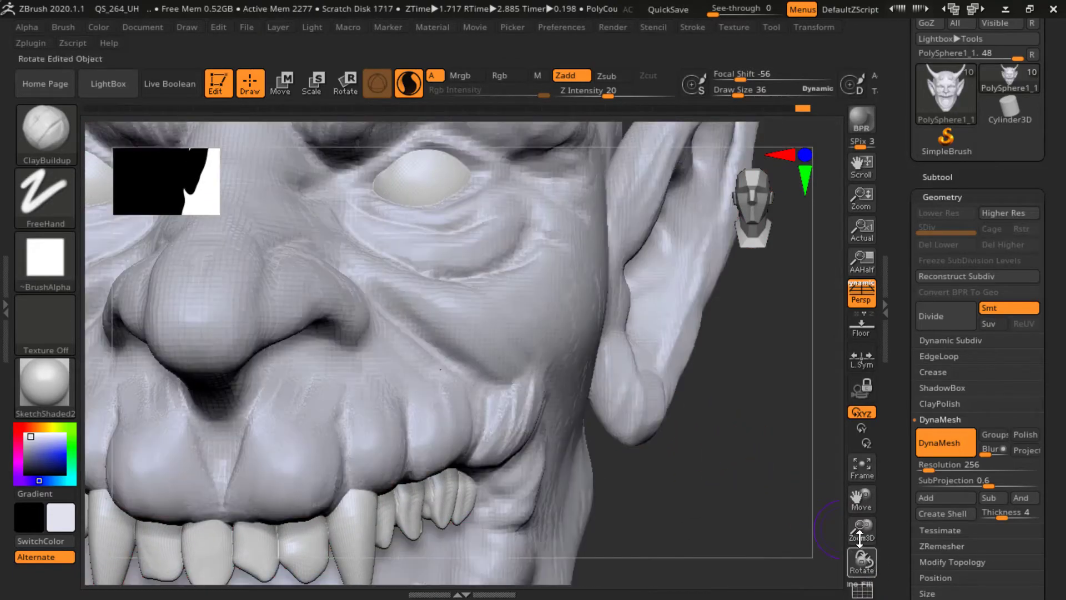
Sculpt ClayBuildup wrinkles beneath the eye and from beside the nose diagonally across the cheek, dismissing the undo history notice
{"action": "right_click_drag", "start_coordinate": [753, 507], "coordinate": [785, 558], "text": "alt"}
{"action": "mouse_move", "coordinate": [417, 275]}
{"action": "left_mouse_down"}
{"action": "mouse_move", "coordinate": [442, 293]}
{"action": "mouse_move", "coordinate": [557, 278]}
{"action": "mouse_move", "coordinate": [560, 309]}
{"action": "left_mouse_up"}
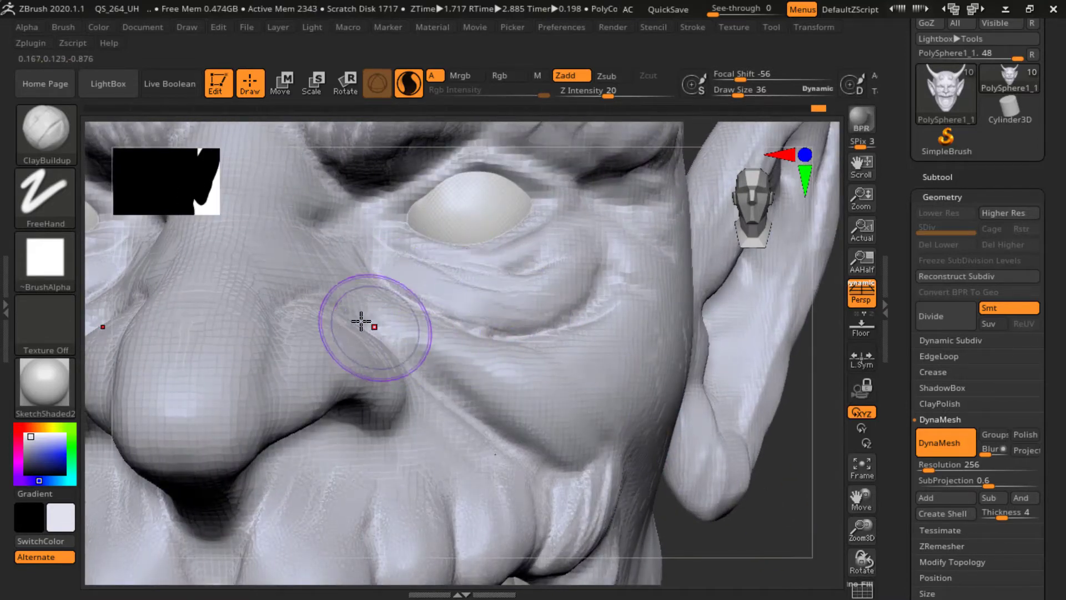
{"action": "left_click_drag", "start_coordinate": [384, 322], "coordinate": [618, 431]}
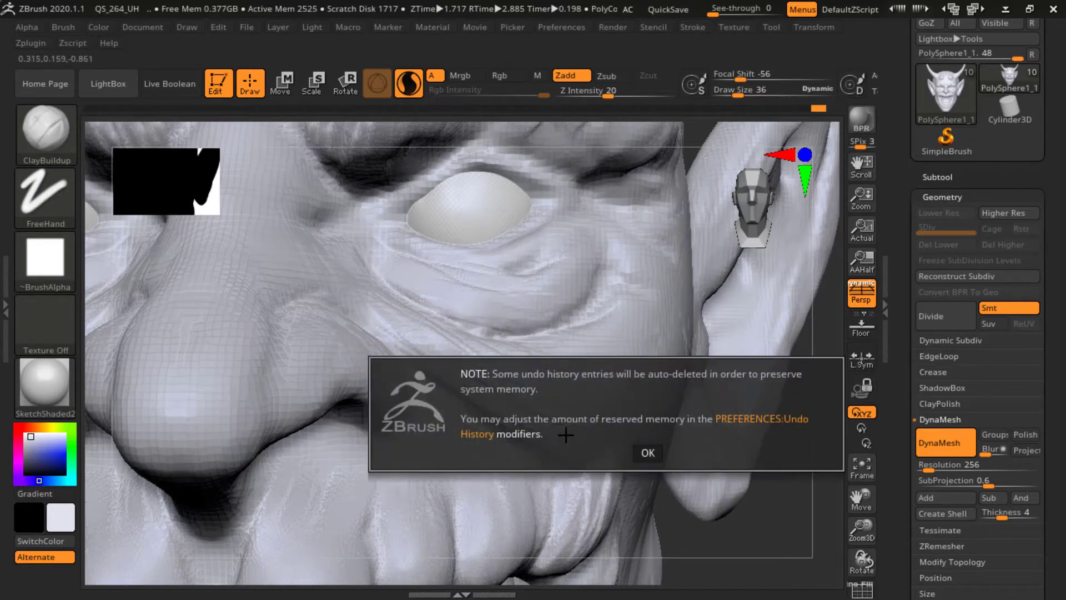
{"action": "left_click", "coordinate": [648, 453]}
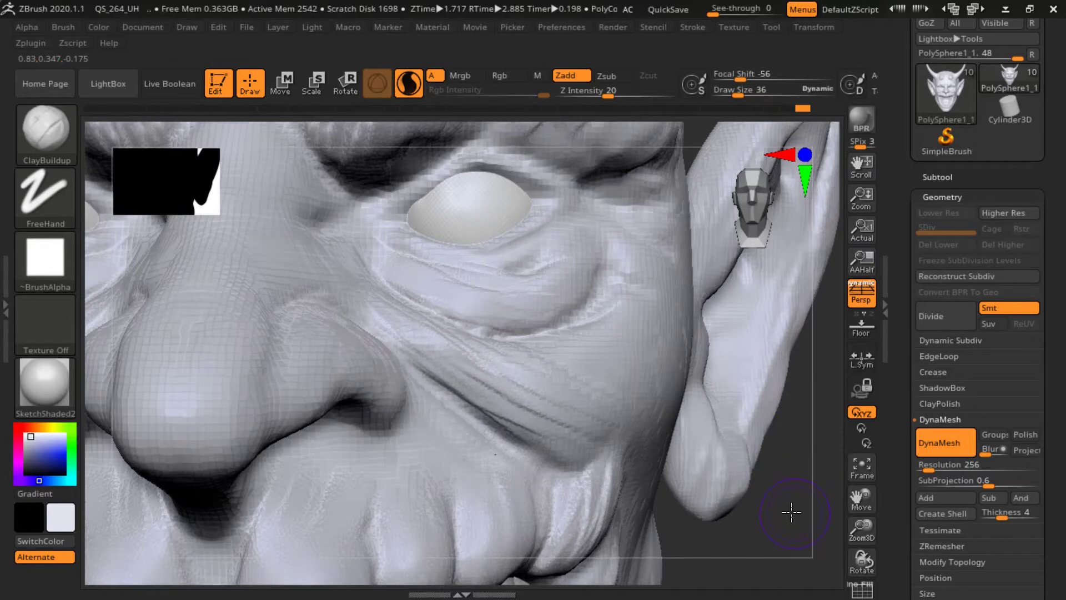
Extend the cheek wrinkles from below the eye bag outward toward the side of the face, softening them with Smooth
{"action": "mouse_move", "coordinate": [791, 511]}
{"action": "left_mouse_down"}
{"action": "mouse_move", "coordinate": [750, 519]}
{"action": "mouse_move", "coordinate": [561, 387]}
{"action": "left_mouse_up"}
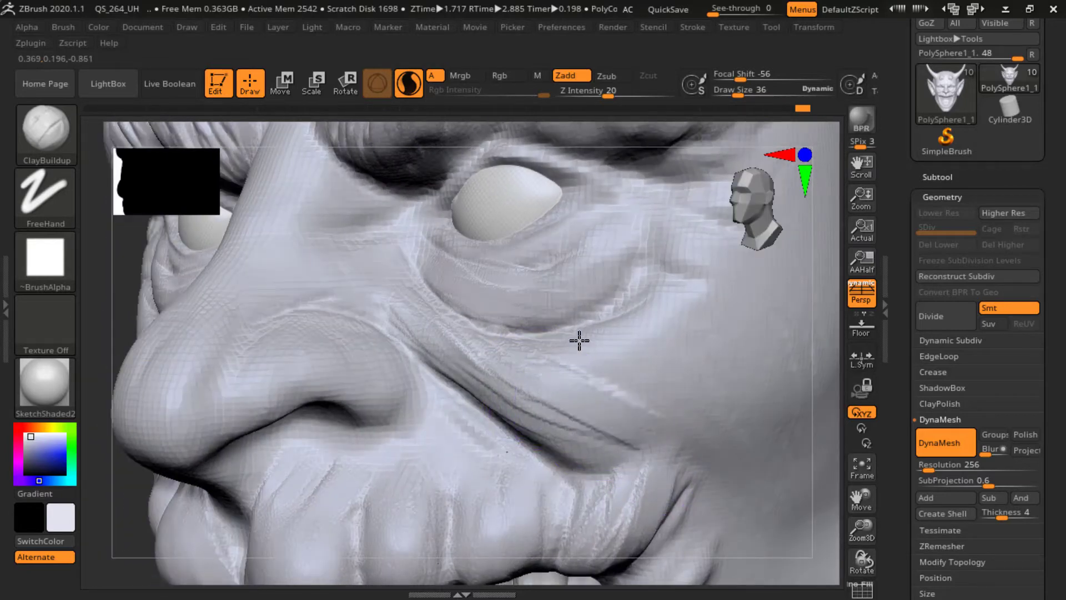
{"action": "mouse_move", "coordinate": [579, 341]}
{"action": "left_mouse_down"}
{"action": "mouse_move", "coordinate": [738, 400]}
{"action": "mouse_move", "coordinate": [658, 357]}
{"action": "left_mouse_up"}
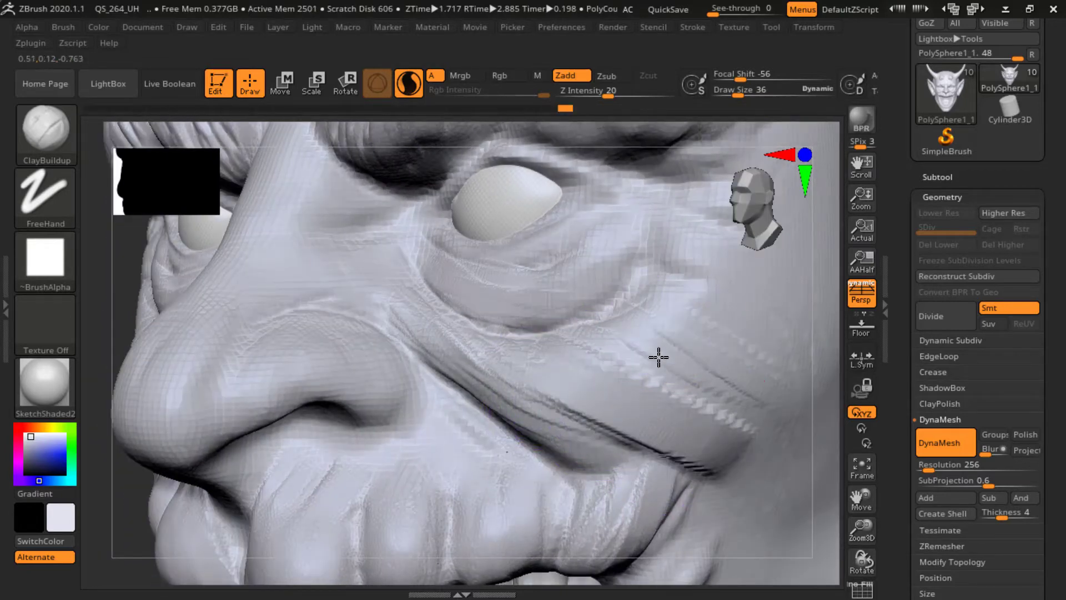
{"action": "key", "text": "shift"}
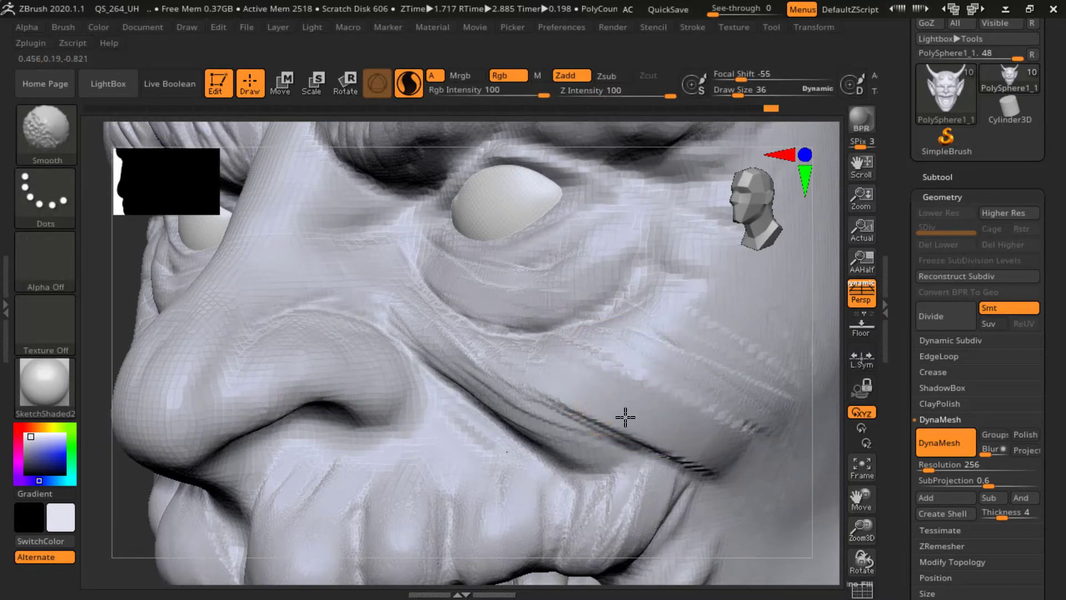
{"action": "mouse_move", "coordinate": [812, 292]}
{"action": "left_mouse_down"}
{"action": "mouse_move", "coordinate": [731, 257]}
{"action": "mouse_move", "coordinate": [828, 312]}
{"action": "mouse_move", "coordinate": [739, 248]}
{"action": "mouse_move", "coordinate": [724, 355]}
{"action": "left_mouse_up"}
Switch to the SnakeHook brush for the forehead bumps, with Focal Shift -63 and Draw Size 86
{"action": "mouse_move", "coordinate": [798, 422]}
{"action": "left_mouse_down"}
{"action": "mouse_move", "coordinate": [800, 407]}
{"action": "mouse_move", "coordinate": [714, 526]}
{"action": "mouse_move", "coordinate": [744, 390]}
{"action": "mouse_move", "coordinate": [752, 412]}
{"action": "mouse_move", "coordinate": [573, 241]}
{"action": "mouse_move", "coordinate": [556, 294]}
{"action": "mouse_move", "coordinate": [552, 254]}
{"action": "mouse_move", "coordinate": [392, 238]}
{"action": "left_mouse_up"}
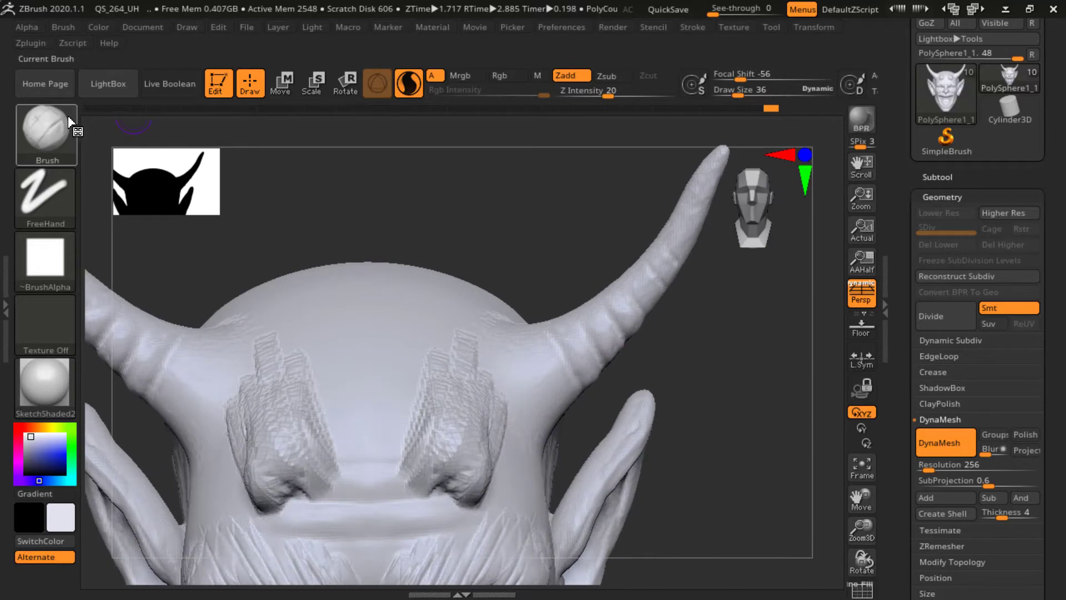
{"action": "left_click", "coordinate": [47, 130]}
{"action": "left_click", "coordinate": [765, 448]}
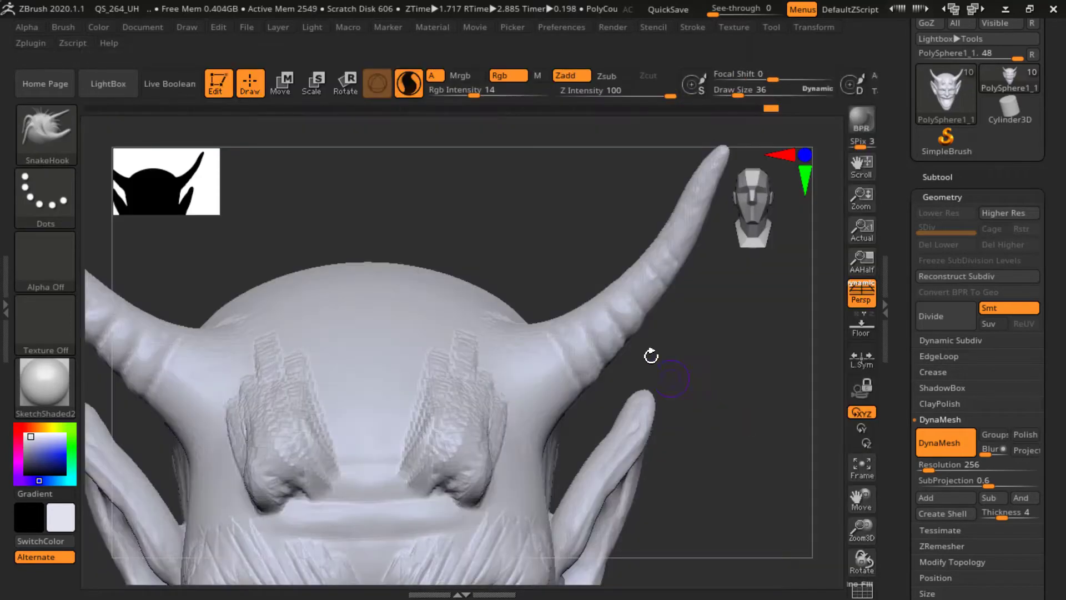
{"action": "key", "text": "space"}
{"action": "left_click_drag", "start_coordinate": [731, 370], "coordinate": [714, 371]}
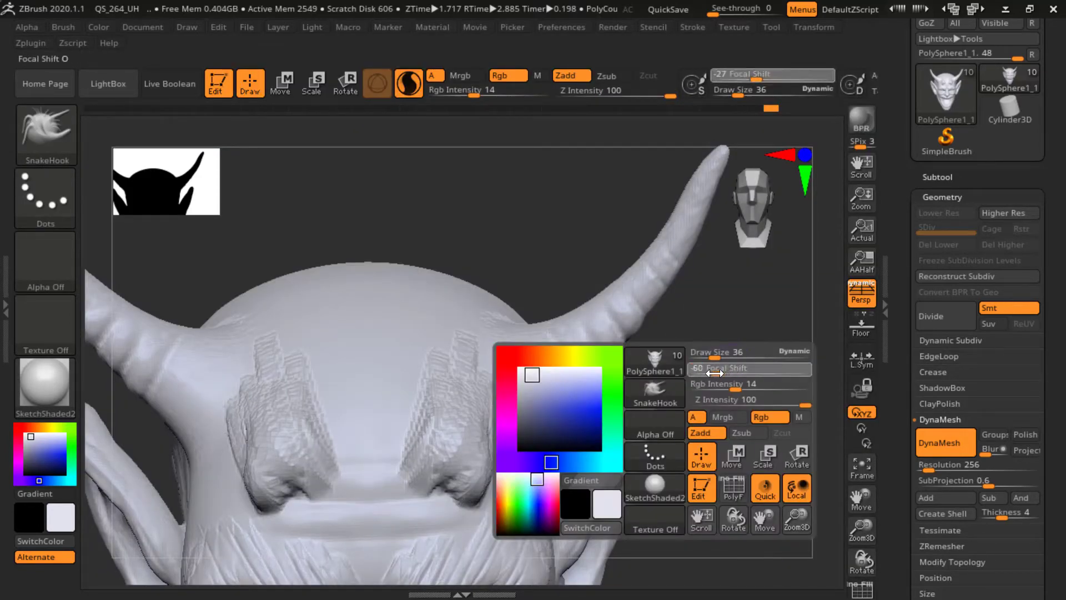
{"action": "key", "text": "space"}
{"action": "left_click", "coordinate": [739, 342]}
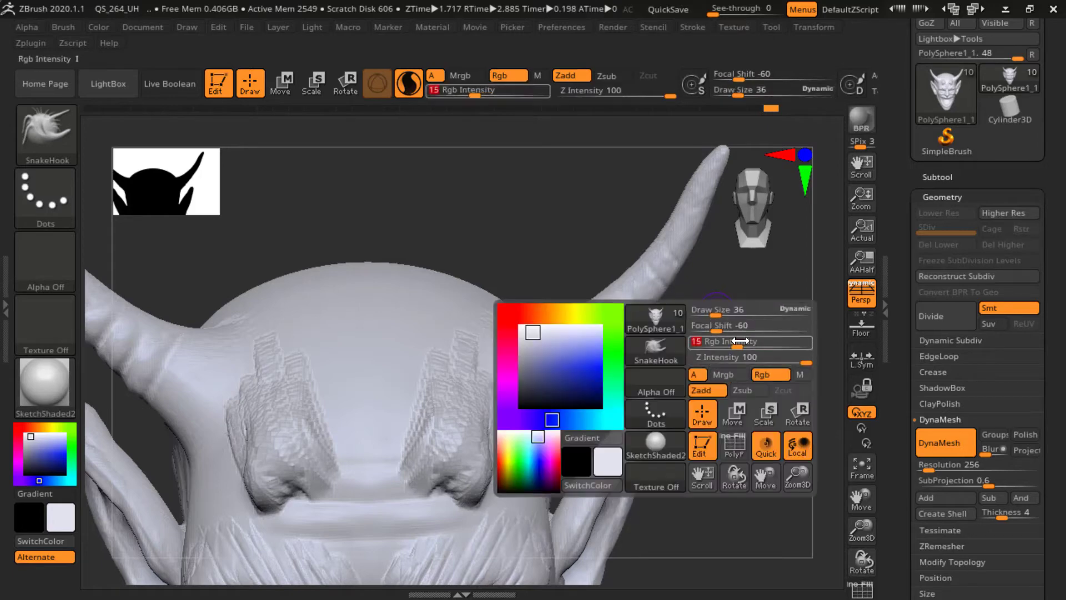
{"action": "left_click", "coordinate": [716, 327]}
{"action": "left_click_drag", "start_coordinate": [718, 314], "coordinate": [729, 314]}
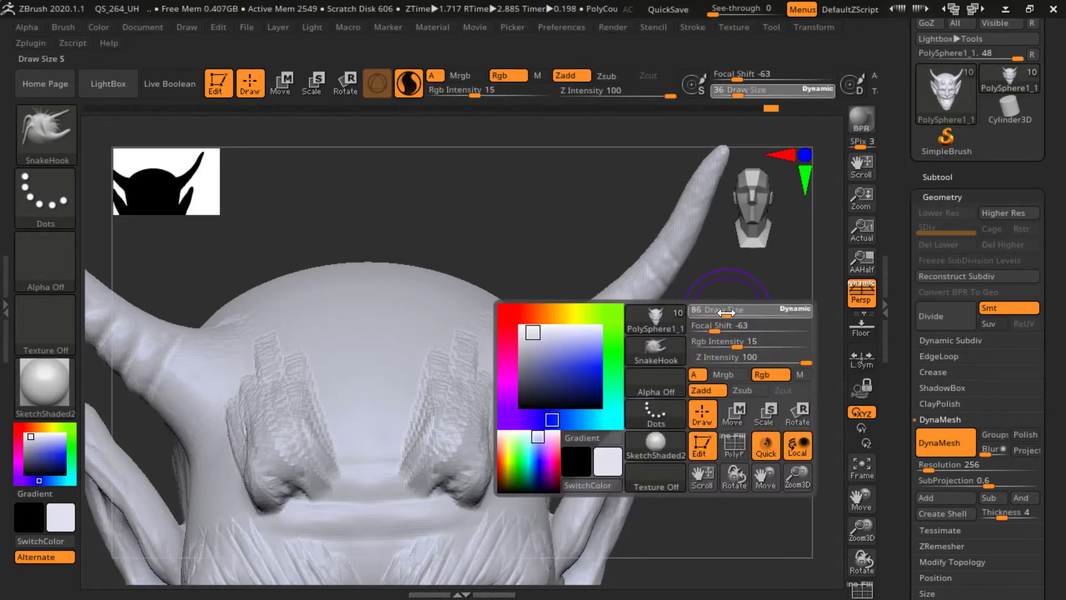
Try pulling two upright horns out of the forehead bumps with SnakeHook and undo the pull
{"action": "mouse_move", "coordinate": [744, 385]}
{"action": "left_mouse_down"}
{"action": "mouse_move", "coordinate": [745, 318]}
{"action": "mouse_move", "coordinate": [733, 302]}
{"action": "mouse_move", "coordinate": [637, 317]}
{"action": "left_mouse_up"}
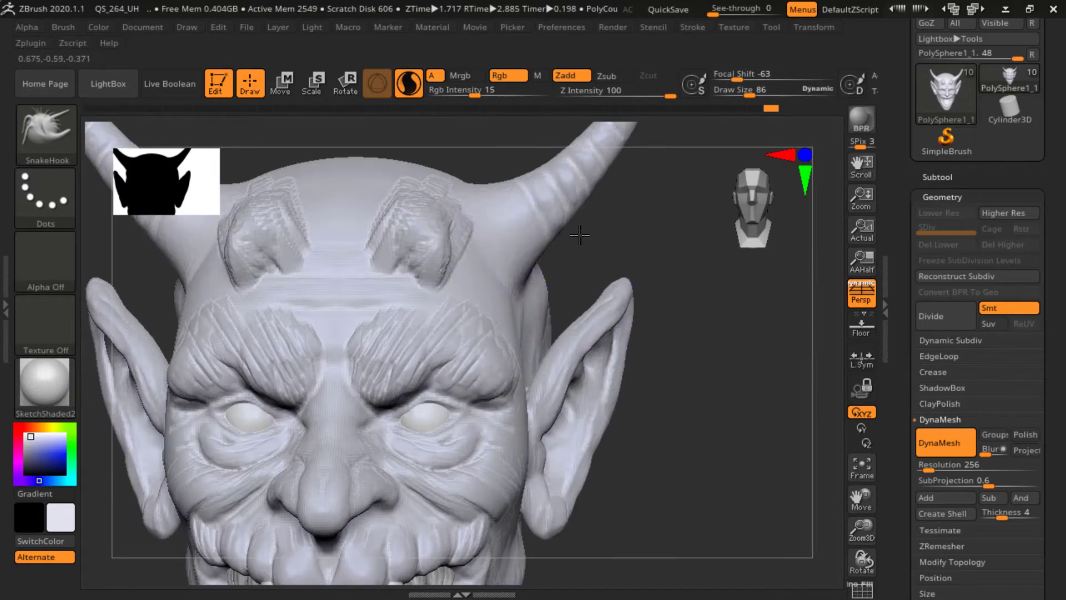
{"action": "mouse_move", "coordinate": [579, 235]}
{"action": "left_mouse_down"}
{"action": "mouse_move", "coordinate": [611, 269]}
{"action": "mouse_move", "coordinate": [488, 207]}
{"action": "mouse_move", "coordinate": [455, 312]}
{"action": "left_mouse_up"}
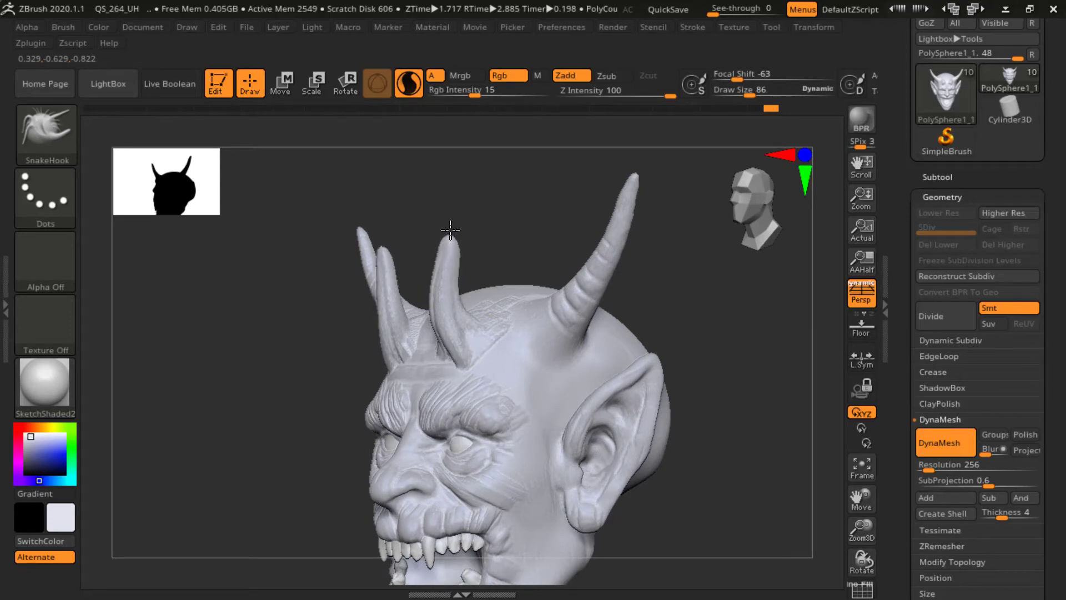
{"action": "left_click_drag", "start_coordinate": [449, 179], "coordinate": [449, 177]}
{"action": "left_click_drag", "start_coordinate": [502, 204], "coordinate": [576, 220]}
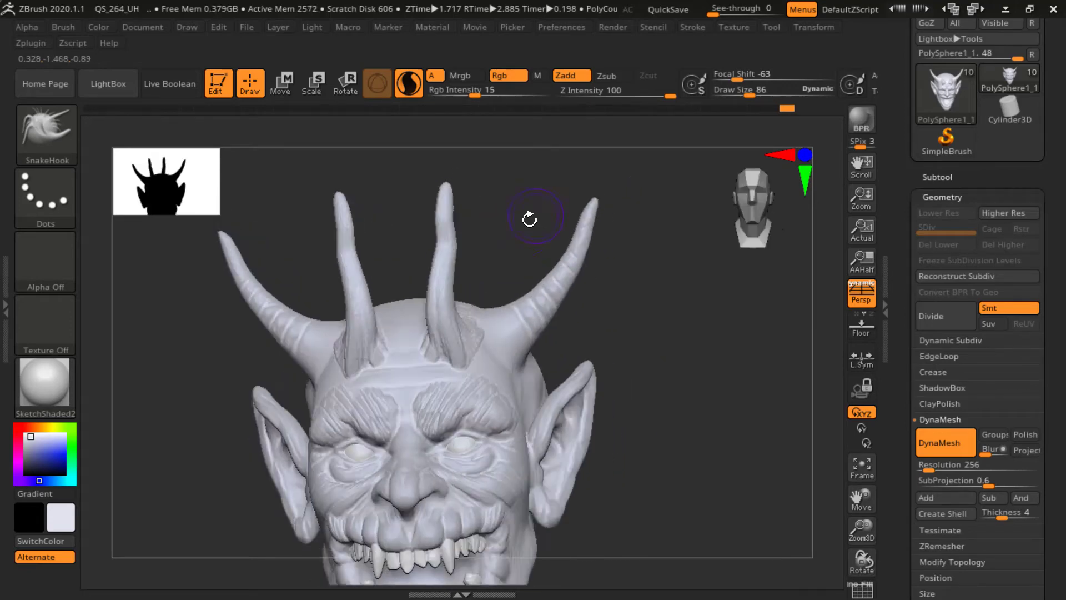
{"action": "key", "text": "ctrl+z"}
Pull the forehead bumps into long horns curving outward past the existing horns with SnakeHook, and turn the polyframe on
{"action": "left_click_drag", "start_coordinate": [449, 345], "coordinate": [500, 261]}
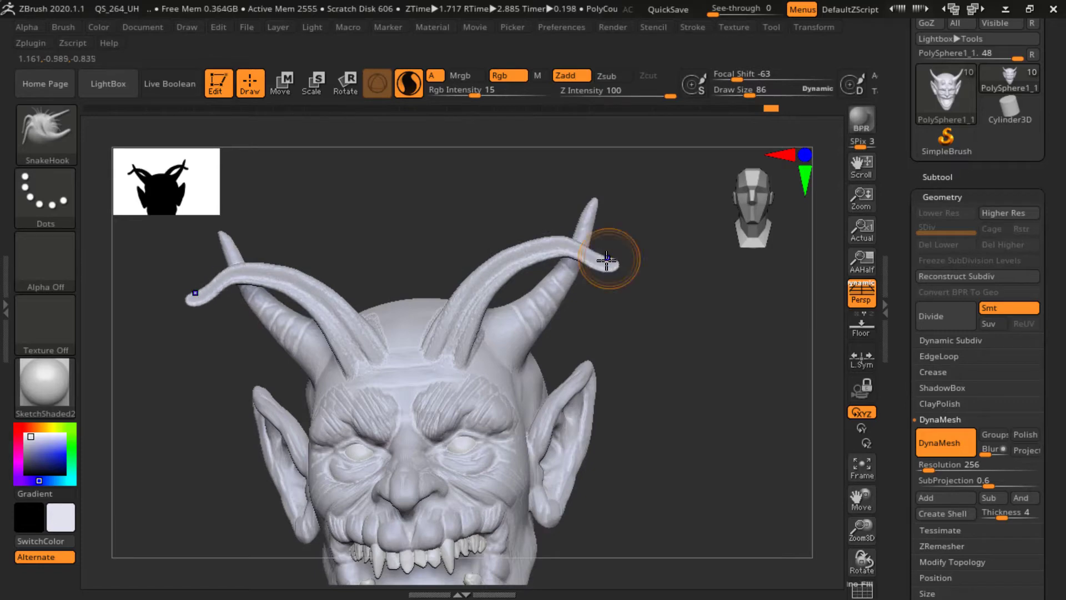
{"action": "key", "text": "shift"}
{"action": "mouse_move", "coordinate": [624, 316]}
{"action": "left_mouse_down"}
{"action": "mouse_move", "coordinate": [712, 384]}
{"action": "mouse_move", "coordinate": [690, 404]}
{"action": "mouse_move", "coordinate": [723, 397]}
{"action": "left_mouse_up"}
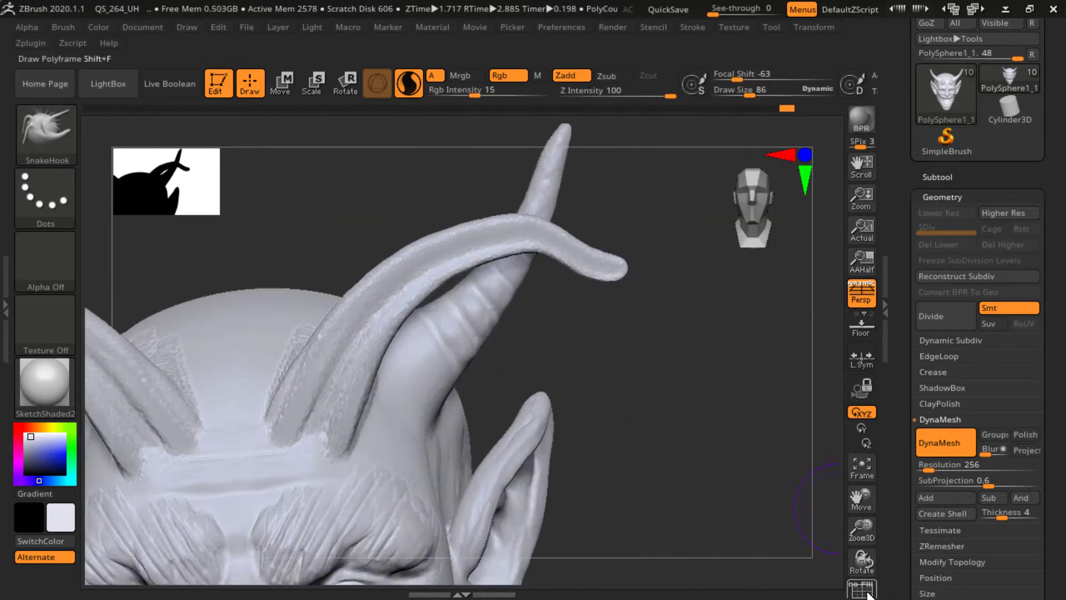
{"action": "left_click", "coordinate": [865, 592]}
{"action": "left_click_drag", "start_coordinate": [615, 409], "coordinate": [498, 293]}
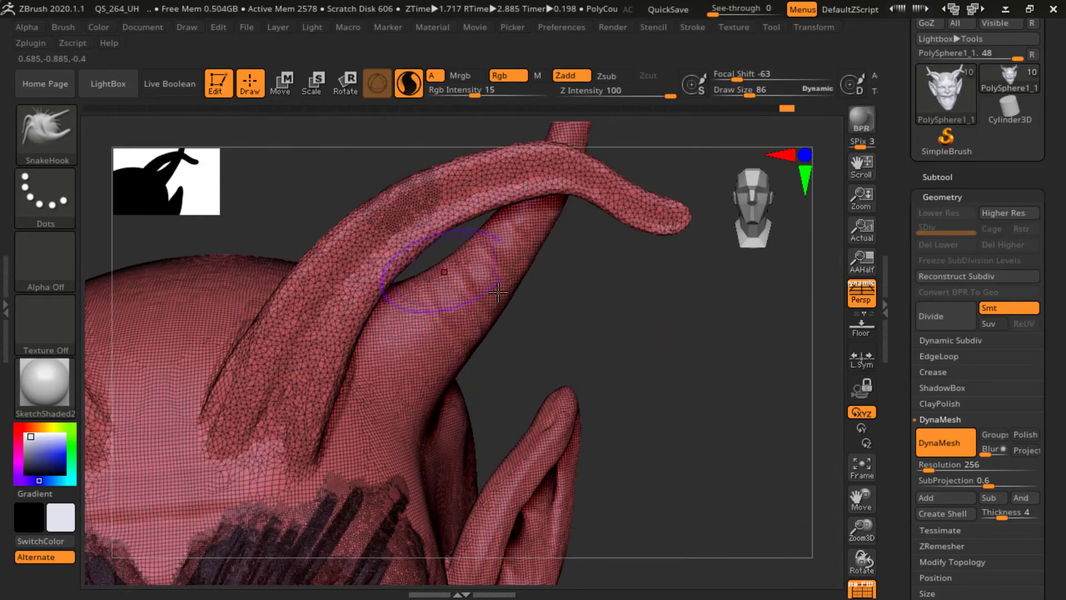
{"action": "mouse_move", "coordinate": [605, 349]}
{"action": "left_mouse_down"}
{"action": "mouse_move", "coordinate": [636, 318]}
{"action": "mouse_move", "coordinate": [657, 347]}
{"action": "mouse_move", "coordinate": [611, 373]}
{"action": "mouse_move", "coordinate": [500, 368]}
{"action": "mouse_move", "coordinate": [578, 365]}
{"action": "mouse_move", "coordinate": [369, 252]}
{"action": "mouse_move", "coordinate": [600, 167]}
{"action": "left_mouse_up"}
Sculpt lengthwise ridges along the new curved horn from its base toward the tip using ClayBuildup at Draw Size 51
{"action": "left_click", "coordinate": [66, 131]}
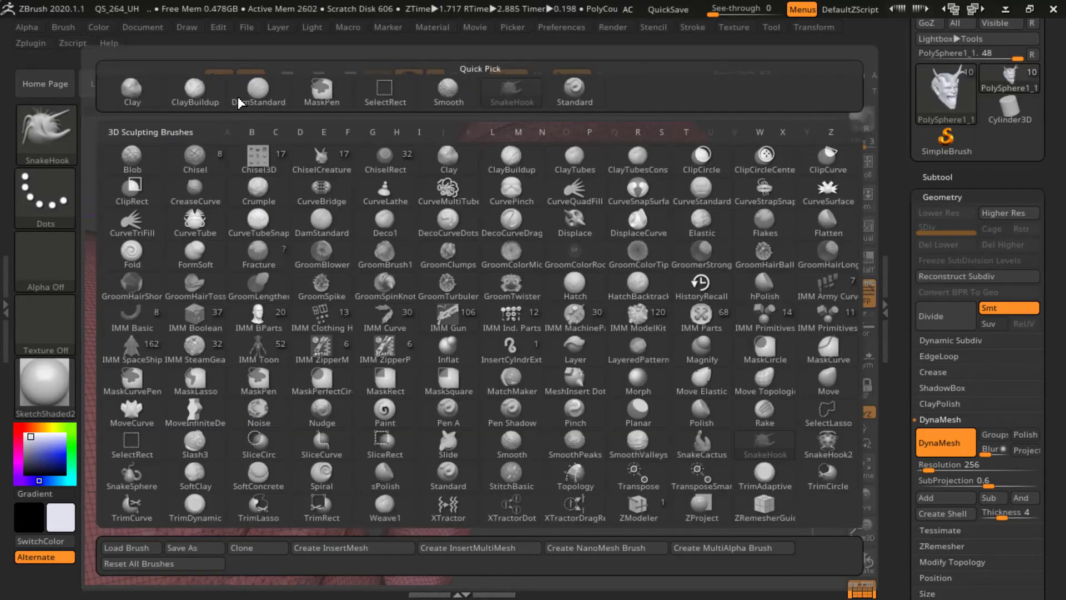
{"action": "left_click", "coordinate": [206, 93]}
{"action": "key", "text": "space"}
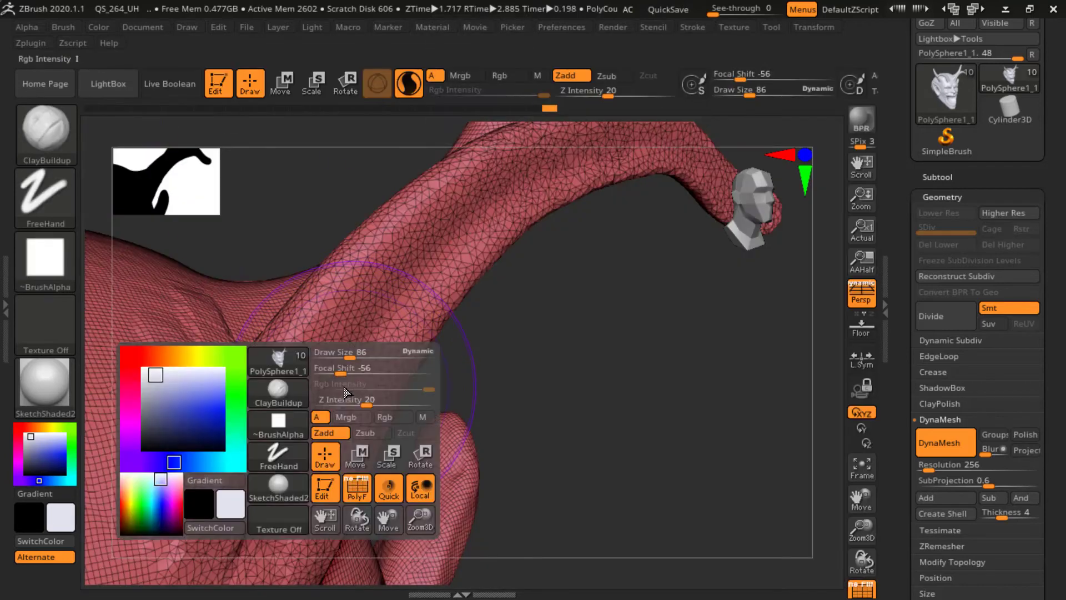
{"action": "left_click_drag", "start_coordinate": [347, 356], "coordinate": [338, 356]}
{"action": "left_click_drag", "start_coordinate": [250, 488], "coordinate": [355, 264]}
{"action": "left_click_drag", "start_coordinate": [399, 227], "coordinate": [267, 522]}
{"action": "left_click_drag", "start_coordinate": [445, 250], "coordinate": [282, 512]}
{"action": "mouse_move", "coordinate": [474, 257]}
{"action": "left_mouse_down"}
{"action": "mouse_move", "coordinate": [291, 495]}
{"action": "mouse_move", "coordinate": [289, 522]}
{"action": "left_mouse_up"}
{"action": "mouse_move", "coordinate": [229, 477]}
{"action": "left_mouse_down"}
{"action": "mouse_move", "coordinate": [383, 266]}
{"action": "mouse_move", "coordinate": [566, 178]}
{"action": "left_mouse_up"}
{"action": "left_click_drag", "start_coordinate": [417, 255], "coordinate": [522, 167]}
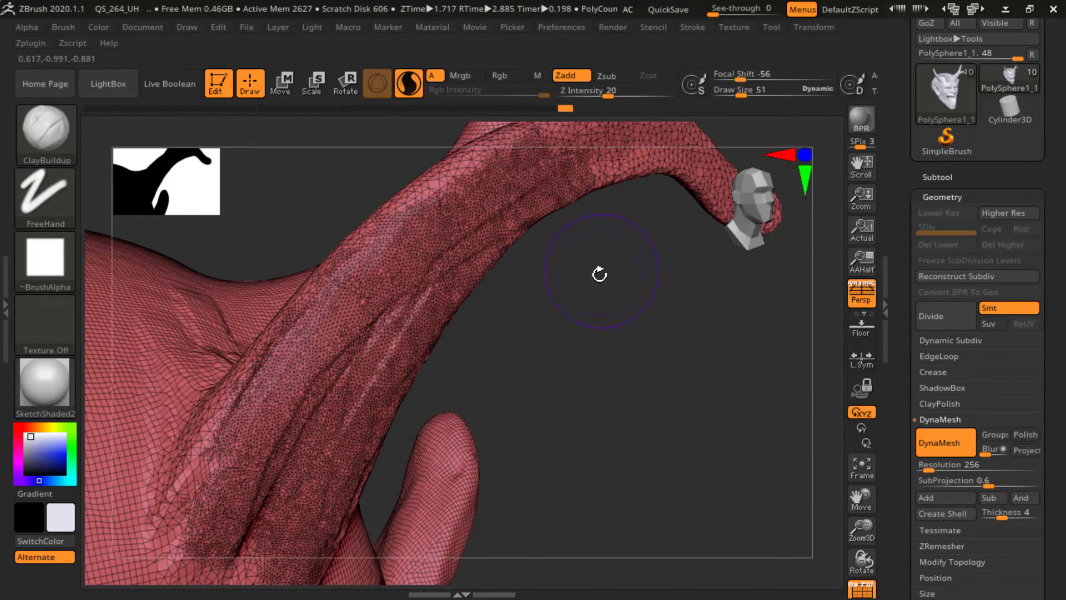
Build up more lengthwise ridges along the front and underside of the curved horn with ClayBuildup
{"action": "left_click_drag", "start_coordinate": [599, 273], "coordinate": [503, 305]}
{"action": "left_click_drag", "start_coordinate": [417, 261], "coordinate": [563, 234]}
{"action": "mouse_move", "coordinate": [685, 281]}
{"action": "left_mouse_down"}
{"action": "mouse_move", "coordinate": [675, 294]}
{"action": "mouse_move", "coordinate": [526, 245]}
{"action": "mouse_move", "coordinate": [416, 300]}
{"action": "mouse_move", "coordinate": [267, 500]}
{"action": "left_mouse_up"}
{"action": "mouse_move", "coordinate": [429, 253]}
{"action": "left_mouse_down"}
{"action": "mouse_move", "coordinate": [291, 411]}
{"action": "mouse_move", "coordinate": [639, 268]}
{"action": "mouse_move", "coordinate": [683, 294]}
{"action": "mouse_move", "coordinate": [659, 322]}
{"action": "mouse_move", "coordinate": [513, 323]}
{"action": "left_mouse_up"}
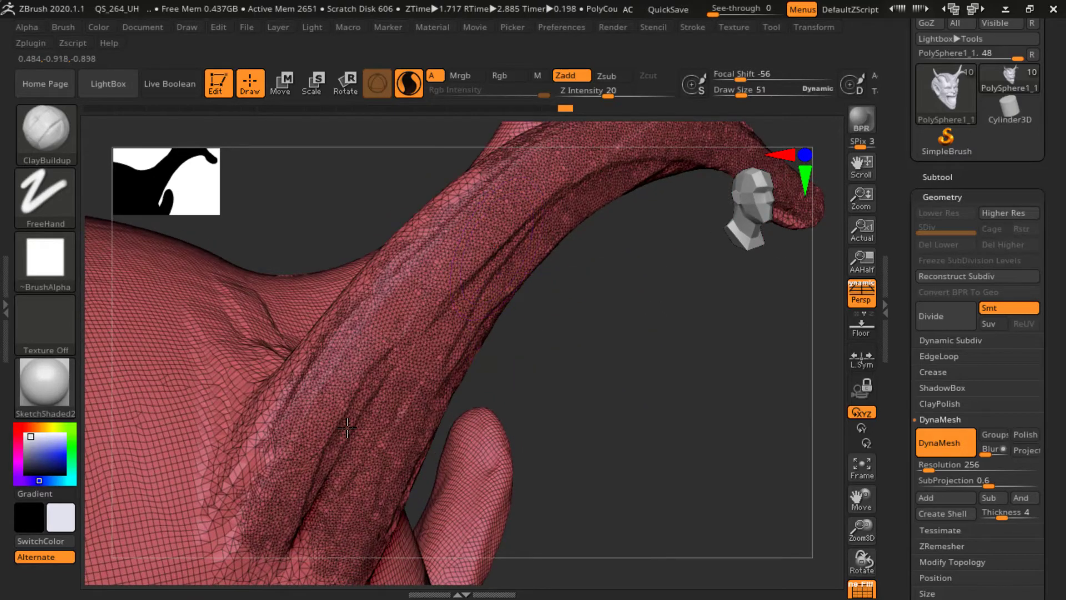
{"action": "mouse_move", "coordinate": [347, 427]}
{"action": "left_mouse_down"}
{"action": "mouse_move", "coordinate": [422, 288]}
{"action": "mouse_move", "coordinate": [333, 472]}
{"action": "left_mouse_up"}
{"action": "mouse_move", "coordinate": [619, 341]}
{"action": "left_mouse_down"}
{"action": "mouse_move", "coordinate": [560, 316]}
{"action": "mouse_move", "coordinate": [406, 400]}
{"action": "left_mouse_up"}
{"action": "left_click_drag", "start_coordinate": [396, 460], "coordinate": [413, 420]}
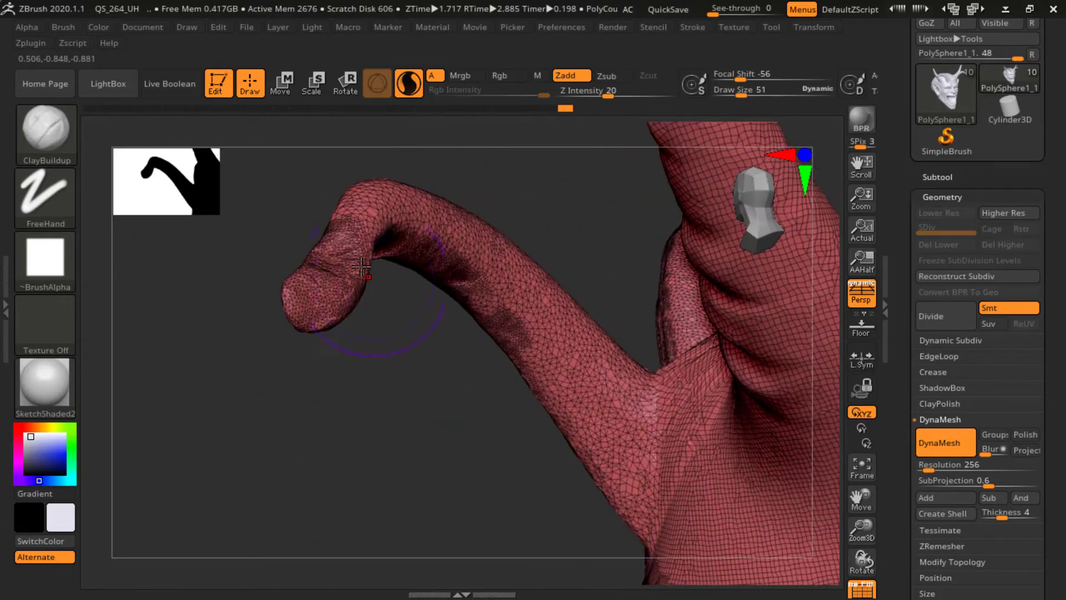
Extend the ClayBuildup ridges over the back of the curved horn and build up its base at the forehead
{"action": "mouse_move", "coordinate": [393, 204]}
{"action": "left_mouse_down"}
{"action": "mouse_move", "coordinate": [460, 216]}
{"action": "mouse_move", "coordinate": [597, 350]}
{"action": "mouse_move", "coordinate": [590, 393]}
{"action": "mouse_move", "coordinate": [627, 433]}
{"action": "mouse_move", "coordinate": [644, 513]}
{"action": "mouse_move", "coordinate": [489, 272]}
{"action": "left_mouse_up"}
{"action": "mouse_move", "coordinate": [463, 427]}
{"action": "left_mouse_down"}
{"action": "mouse_move", "coordinate": [492, 256]}
{"action": "mouse_move", "coordinate": [548, 368]}
{"action": "mouse_move", "coordinate": [646, 332]}
{"action": "left_mouse_up"}
{"action": "left_click_drag", "start_coordinate": [568, 327], "coordinate": [682, 388], "text": "alt"}
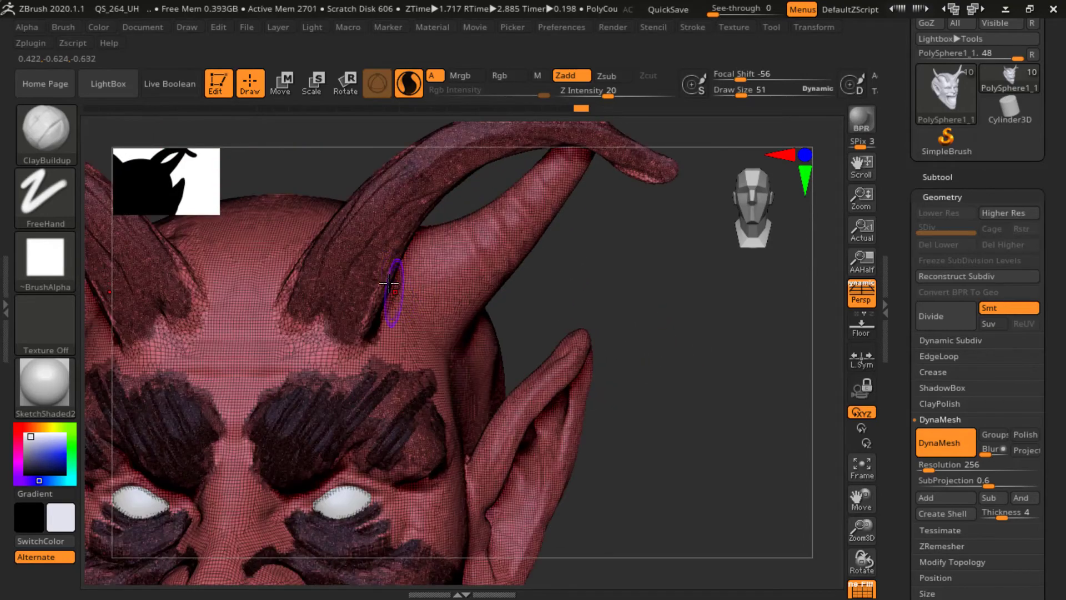
{"action": "left_click_drag", "start_coordinate": [318, 267], "coordinate": [289, 303]}
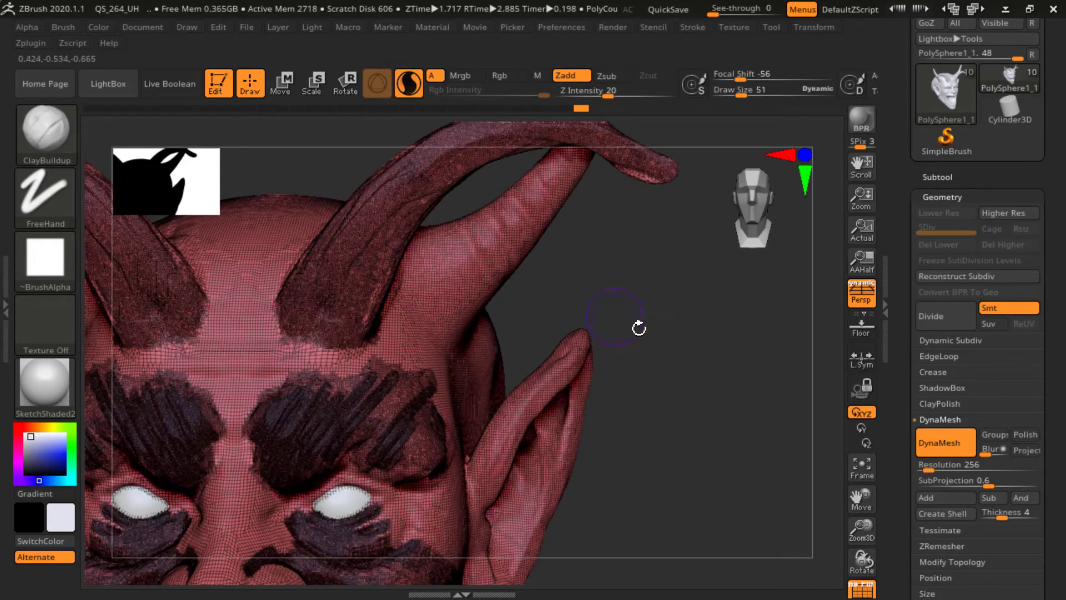
Build up the nose tip and nostril wings with ClayBuildup strokes
{"action": "left_click_drag", "start_coordinate": [592, 306], "coordinate": [733, 196], "text": "alt"}
{"action": "mouse_move", "coordinate": [739, 423]}
{"action": "left_mouse_down", "text": "alt"}
{"action": "mouse_move", "coordinate": [550, 418]}
{"action": "mouse_move", "coordinate": [428, 450]}
{"action": "mouse_move", "coordinate": [476, 481]}
{"action": "left_mouse_up", "text": "alt"}
{"action": "left_click_drag", "start_coordinate": [382, 404], "coordinate": [346, 384]}
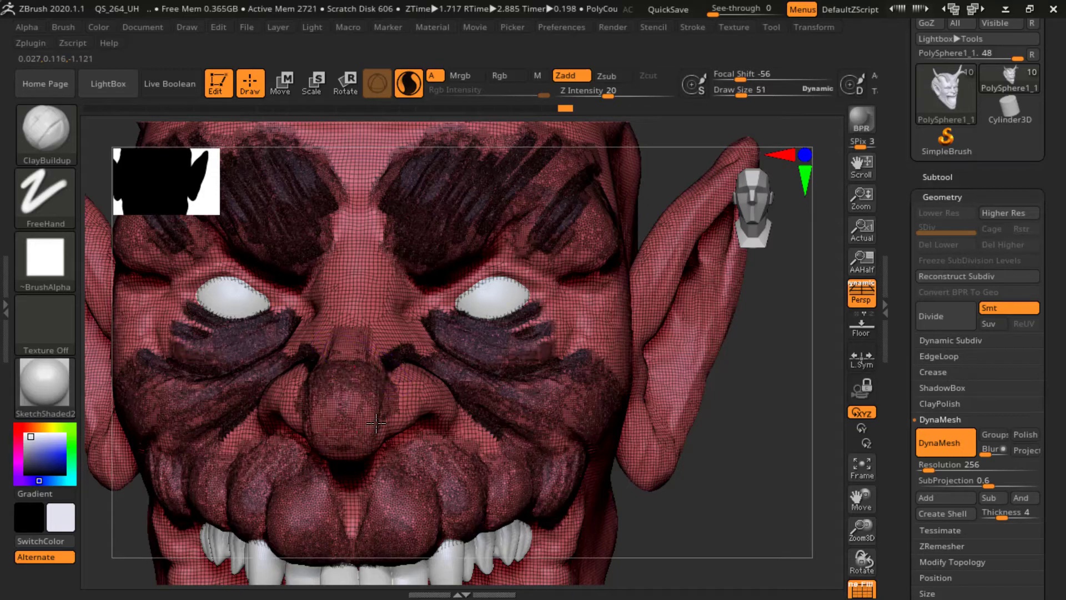
{"action": "left_click_drag", "start_coordinate": [434, 394], "coordinate": [432, 404]}
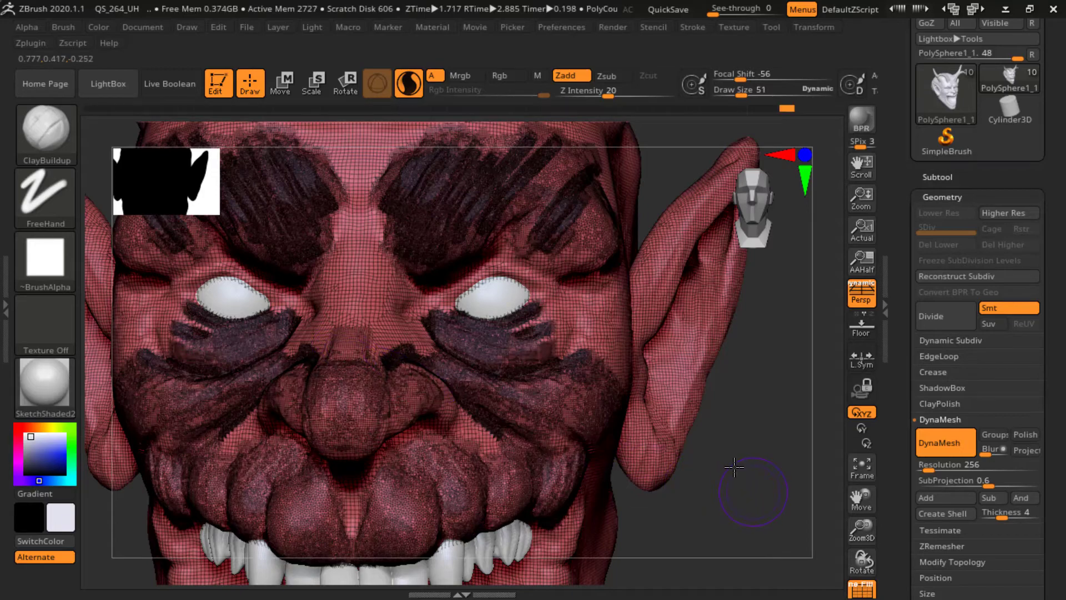
Turn the polyframe off and smooth the cheek fold beside the nose
{"action": "left_click_drag", "start_coordinate": [692, 430], "coordinate": [706, 403], "text": "alt"}
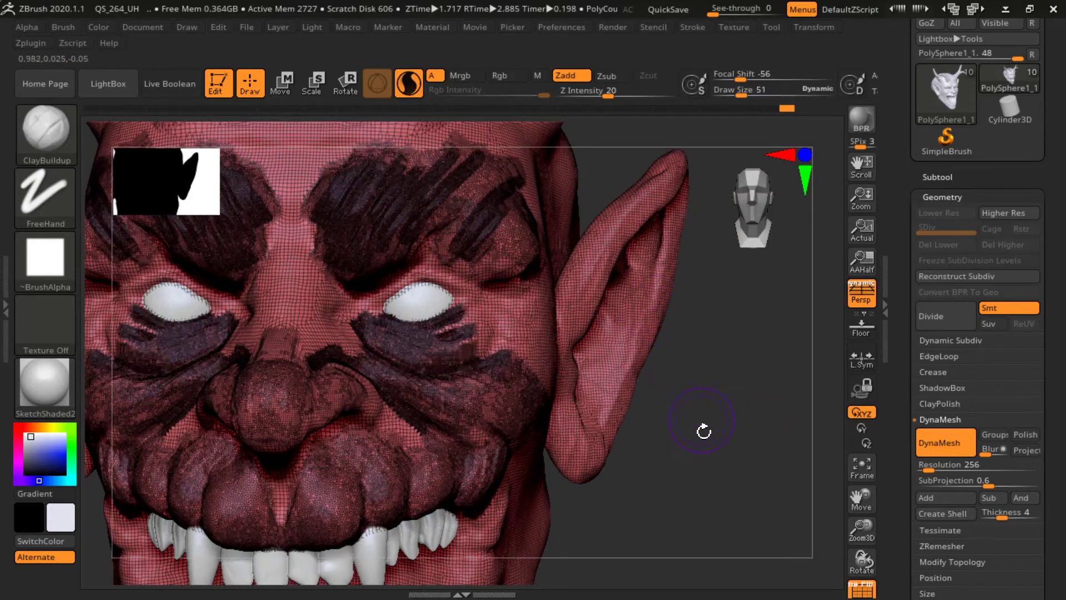
{"action": "mouse_move", "coordinate": [709, 452]}
{"action": "left_mouse_down", "text": "alt"}
{"action": "mouse_move", "coordinate": [729, 479]}
{"action": "mouse_move", "coordinate": [754, 472]}
{"action": "mouse_move", "coordinate": [664, 417]}
{"action": "mouse_move", "coordinate": [722, 466]}
{"action": "mouse_move", "coordinate": [477, 348]}
{"action": "left_mouse_up", "text": "alt"}
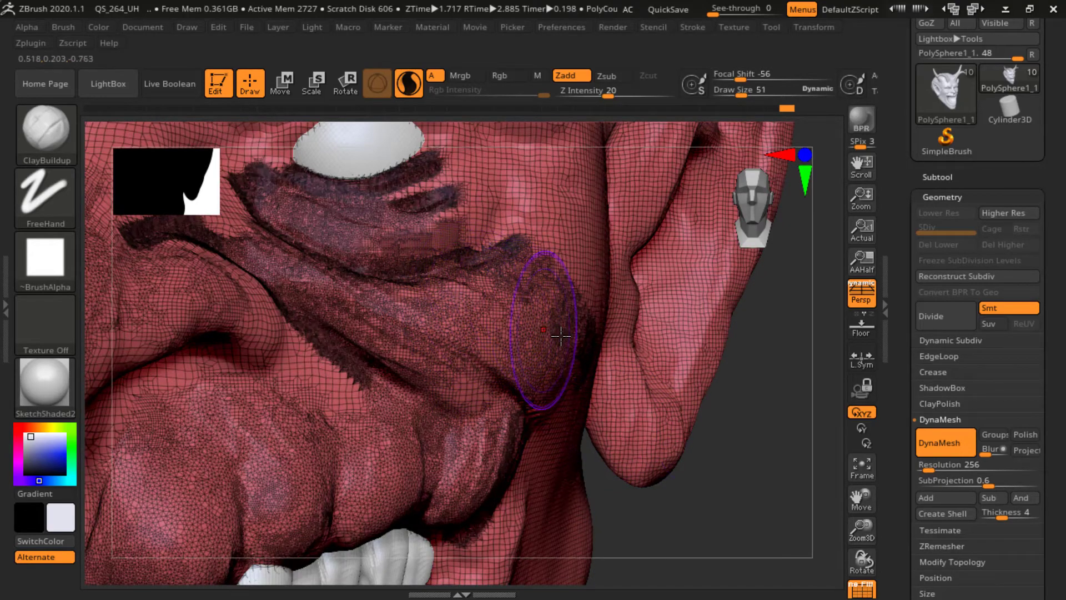
{"action": "left_click", "coordinate": [864, 592]}
{"action": "left_click_drag", "start_coordinate": [758, 473], "coordinate": [733, 489]}
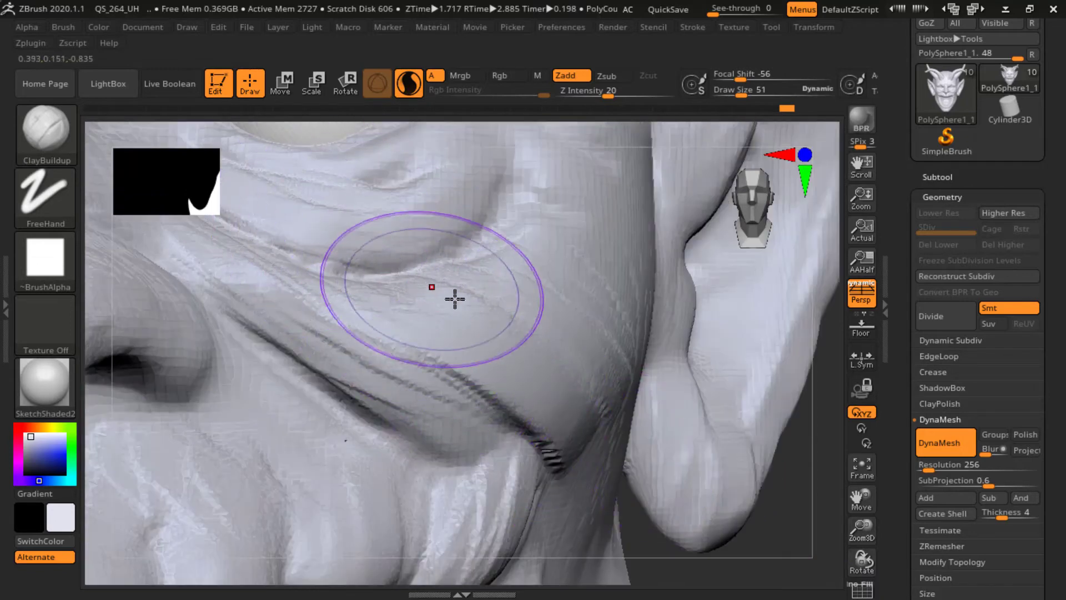
{"action": "mouse_move", "coordinate": [466, 313]}
{"action": "left_mouse_down", "text": "shift"}
{"action": "mouse_move", "coordinate": [340, 290]}
{"action": "mouse_move", "coordinate": [340, 348]}
{"action": "left_mouse_up", "text": "shift"}
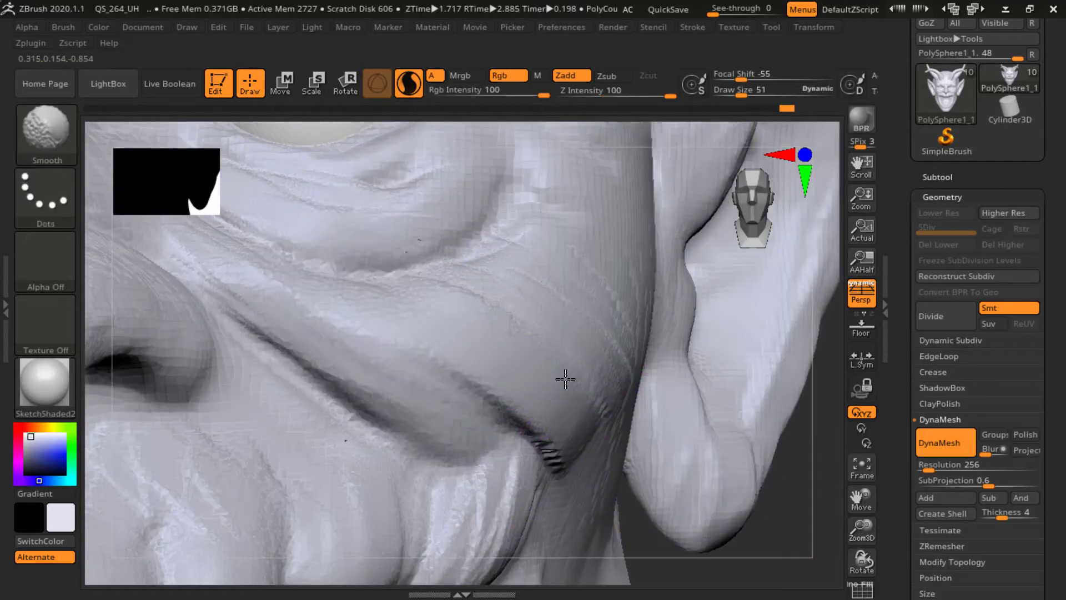
Switch to the Standard brush with the Spray stroke and Alpha 07
{"action": "left_click", "coordinate": [44, 130]}
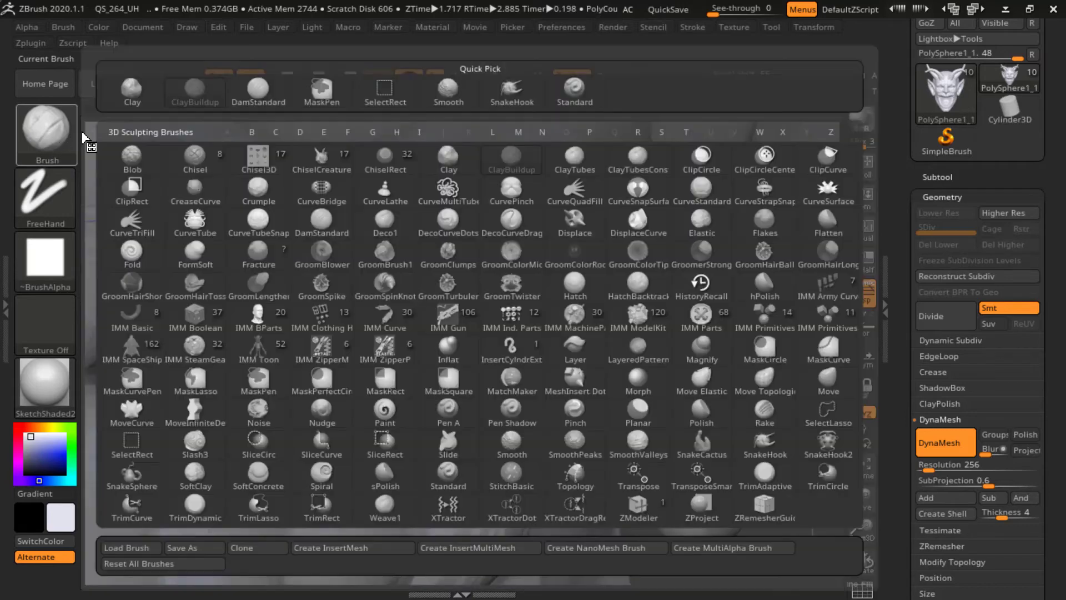
{"action": "left_click", "coordinate": [574, 99]}
{"action": "left_click", "coordinate": [46, 197]}
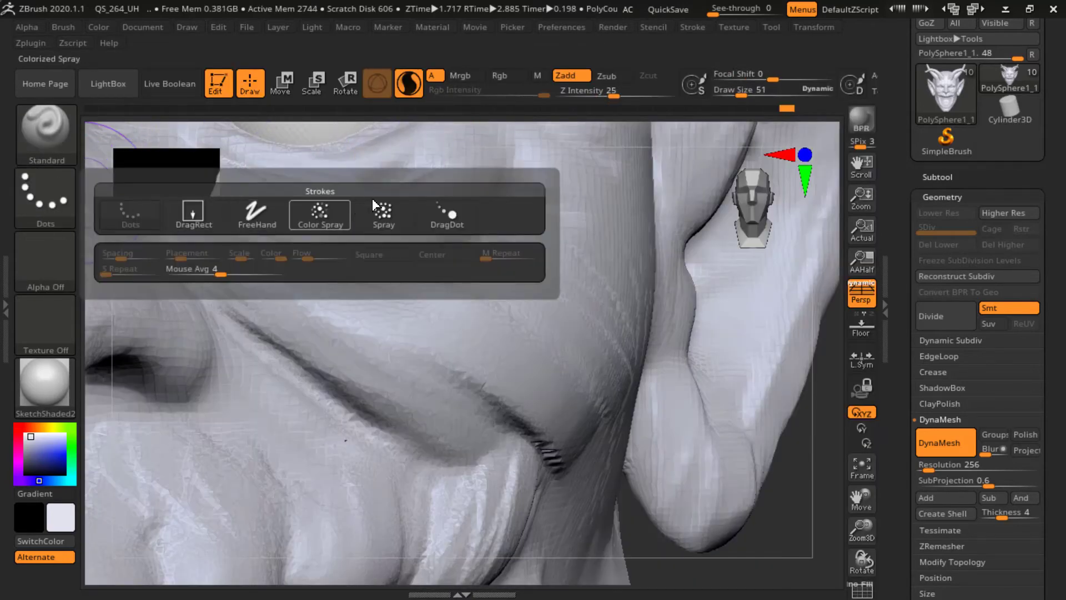
{"action": "left_click", "coordinate": [385, 210]}
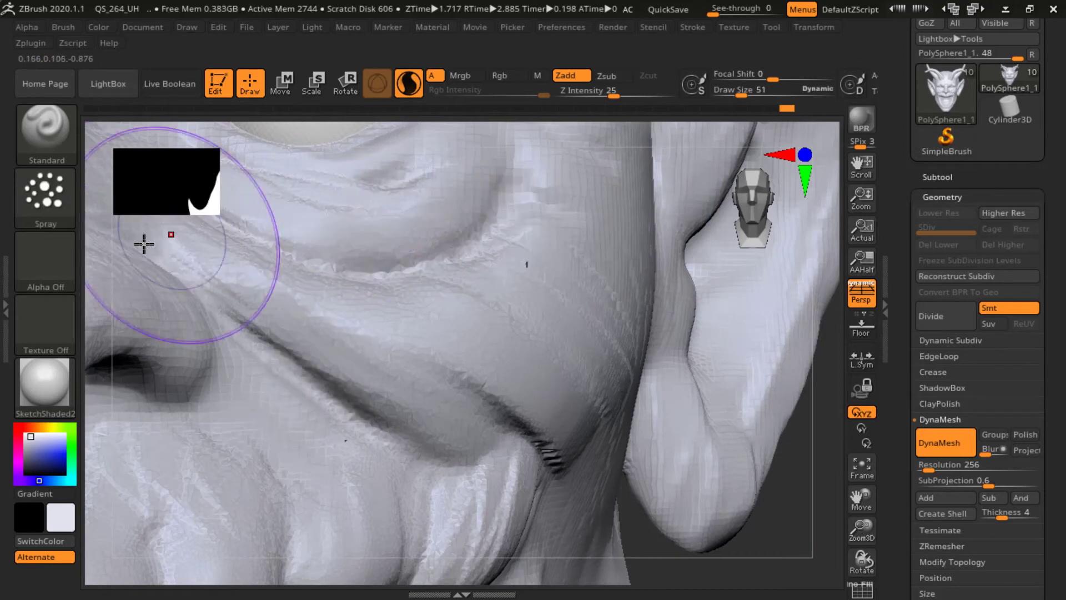
{"action": "left_click", "coordinate": [44, 260]}
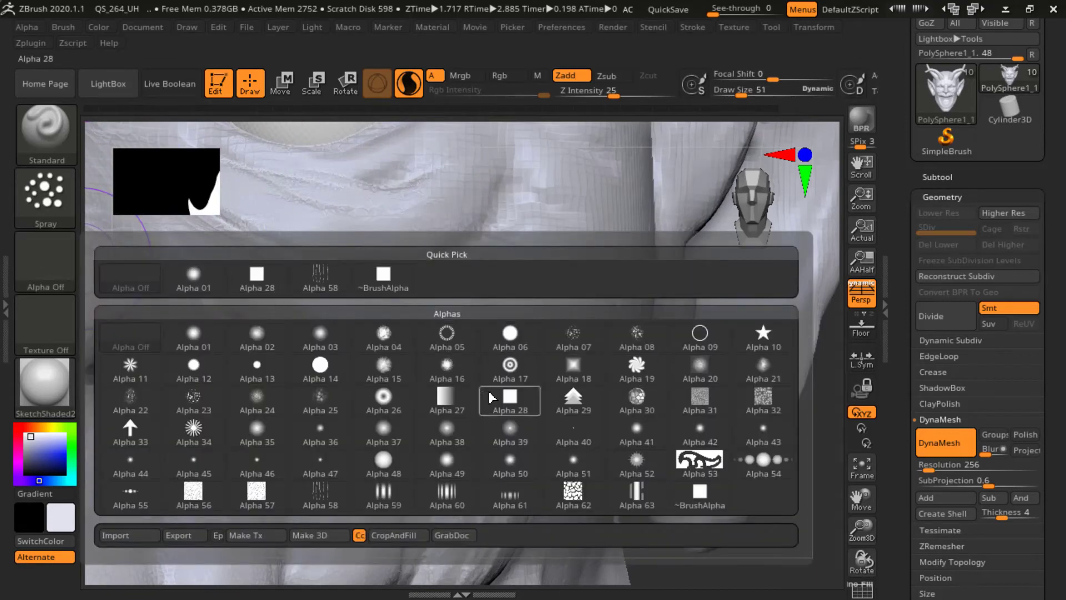
{"action": "mouse_move", "coordinate": [202, 404]}
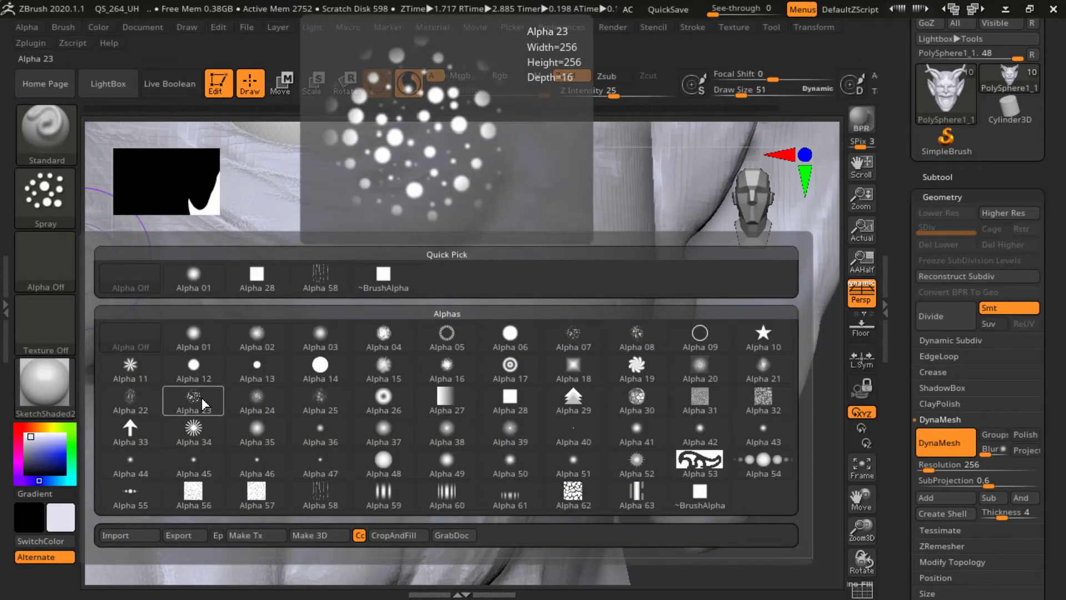
{"action": "left_click", "coordinate": [637, 335]}
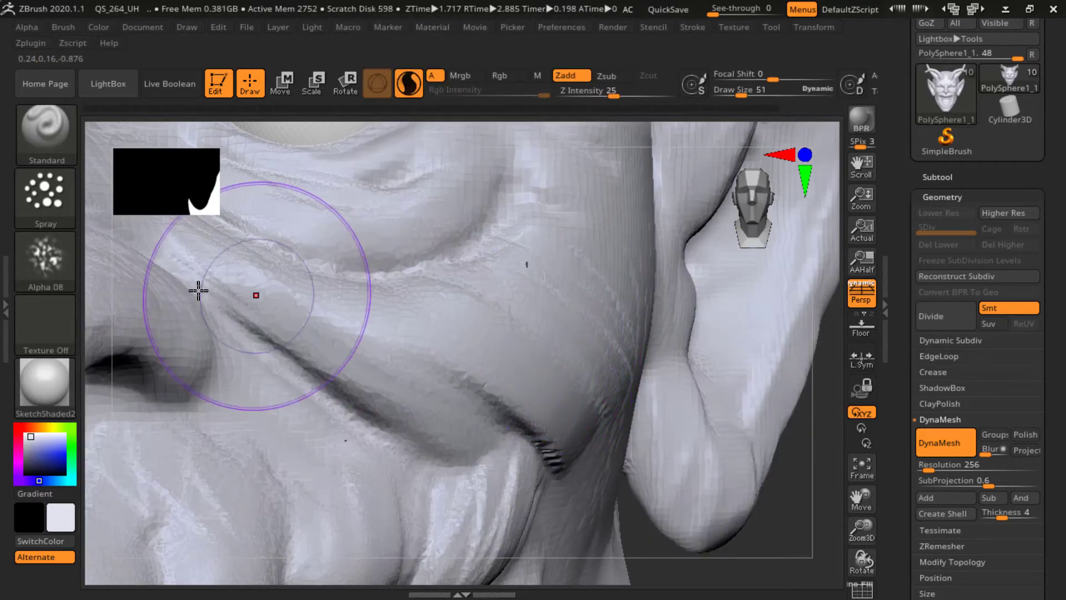
{"action": "left_click", "coordinate": [45, 258]}
{"action": "left_click", "coordinate": [564, 347]}
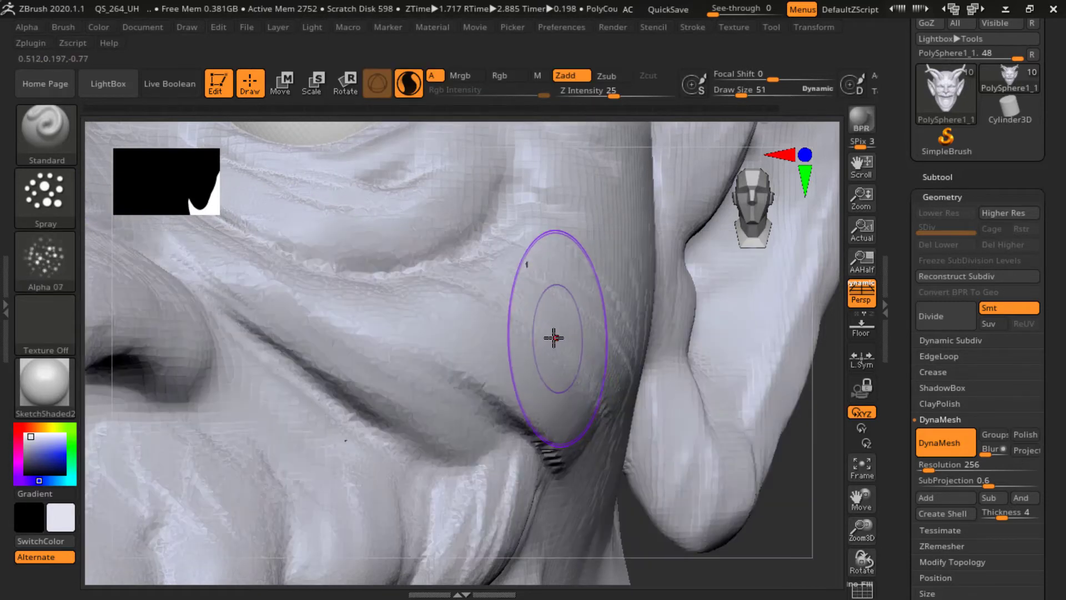
Spray bumpy skin texture over the cheek and the under-eye fold at Draw Size 51, undoing the first test stroke
{"action": "mouse_move", "coordinate": [555, 300]}
{"action": "left_mouse_down"}
{"action": "mouse_move", "coordinate": [530, 338]}
{"action": "mouse_move", "coordinate": [542, 352]}
{"action": "left_mouse_up"}
{"action": "key", "text": "ctrl+z"}
{"action": "left_click_drag", "start_coordinate": [429, 316], "coordinate": [485, 347]}
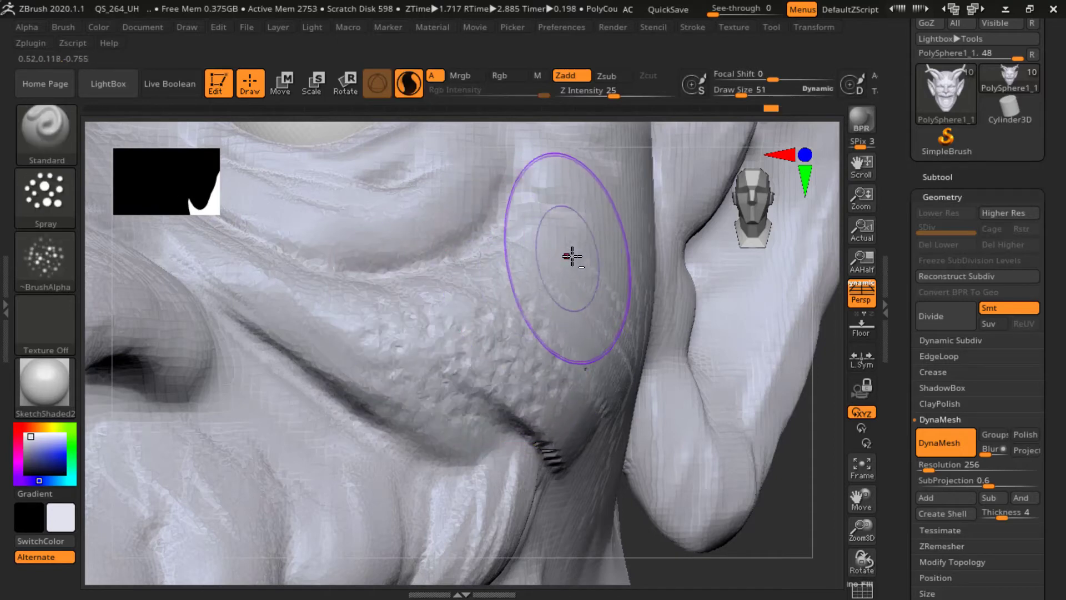
{"action": "mouse_move", "coordinate": [333, 311]}
{"action": "left_mouse_down"}
{"action": "mouse_move", "coordinate": [379, 303]}
{"action": "mouse_move", "coordinate": [416, 215]}
{"action": "mouse_move", "coordinate": [460, 236]}
{"action": "left_mouse_up"}
Reduce the brush to Draw Size 14 and spray finer skin bumps across the cheek and its lower fold
{"action": "left_click_drag", "start_coordinate": [782, 487], "coordinate": [633, 422]}
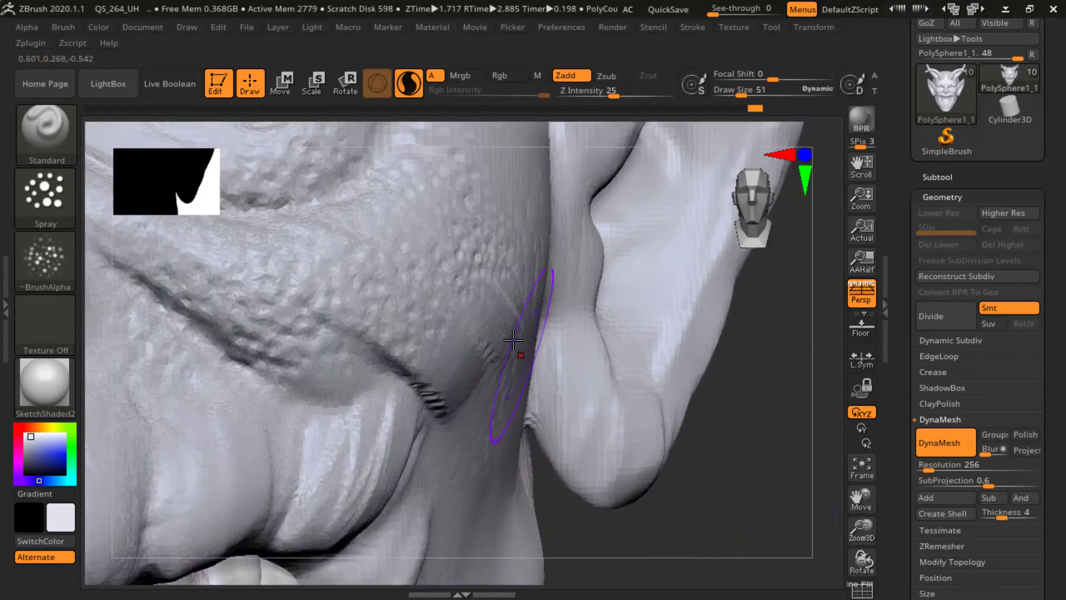
{"action": "key", "text": "space"}
{"action": "left_click_drag", "start_coordinate": [514, 328], "coordinate": [507, 328]}
{"action": "mouse_move", "coordinate": [509, 238]}
{"action": "left_mouse_down"}
{"action": "mouse_move", "coordinate": [436, 309]}
{"action": "mouse_move", "coordinate": [278, 274]}
{"action": "mouse_move", "coordinate": [383, 257]}
{"action": "mouse_move", "coordinate": [378, 244]}
{"action": "left_mouse_up"}
{"action": "key", "text": "space"}
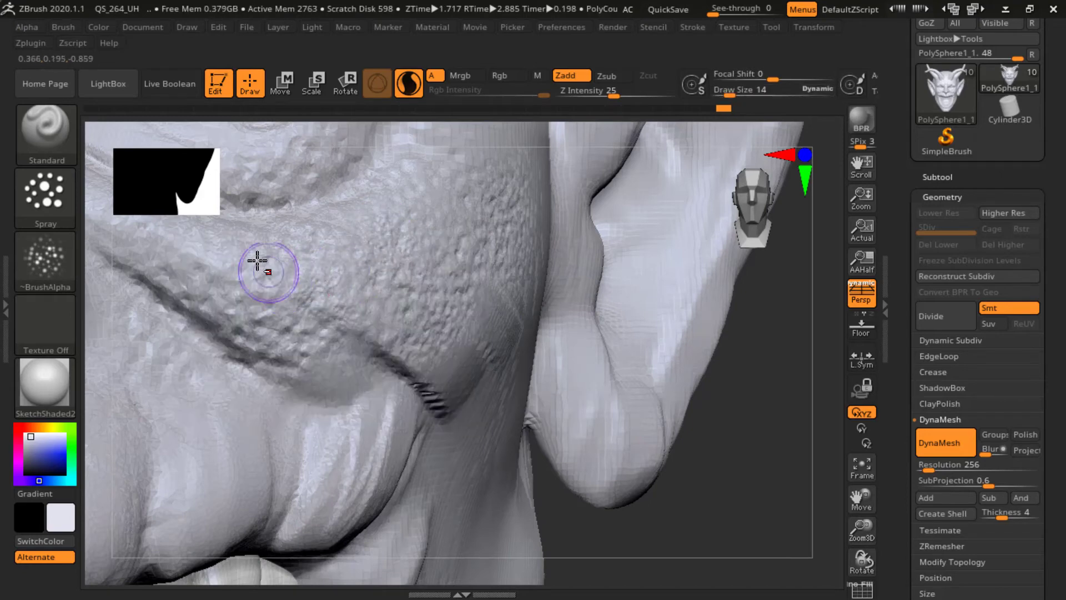
{"action": "left_click_drag", "start_coordinate": [272, 322], "coordinate": [274, 325]}
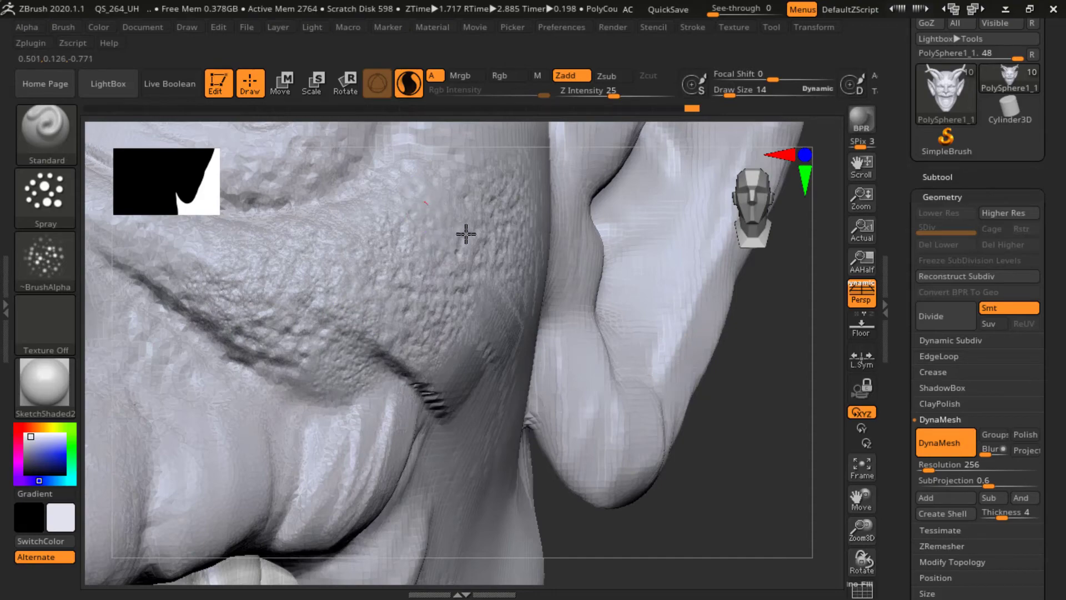
Spray skin texture over the nose tip and nostril, raising the Draw Size to 42
{"action": "mouse_move", "coordinate": [744, 439]}
{"action": "left_mouse_down"}
{"action": "mouse_move", "coordinate": [714, 489]}
{"action": "mouse_move", "coordinate": [477, 427]}
{"action": "left_mouse_up"}
{"action": "left_click_drag", "start_coordinate": [202, 304], "coordinate": [233, 345]}
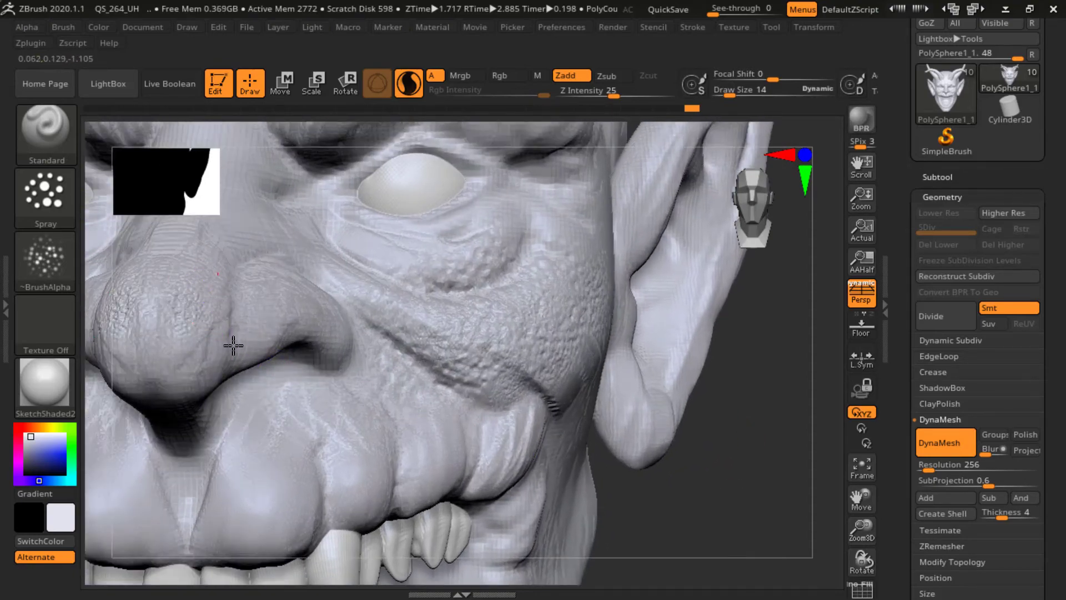
{"action": "key", "text": "space"}
{"action": "mouse_move", "coordinate": [286, 282]}
{"action": "left_mouse_down"}
{"action": "mouse_move", "coordinate": [296, 280]}
{"action": "mouse_move", "coordinate": [283, 325]}
{"action": "left_mouse_up"}
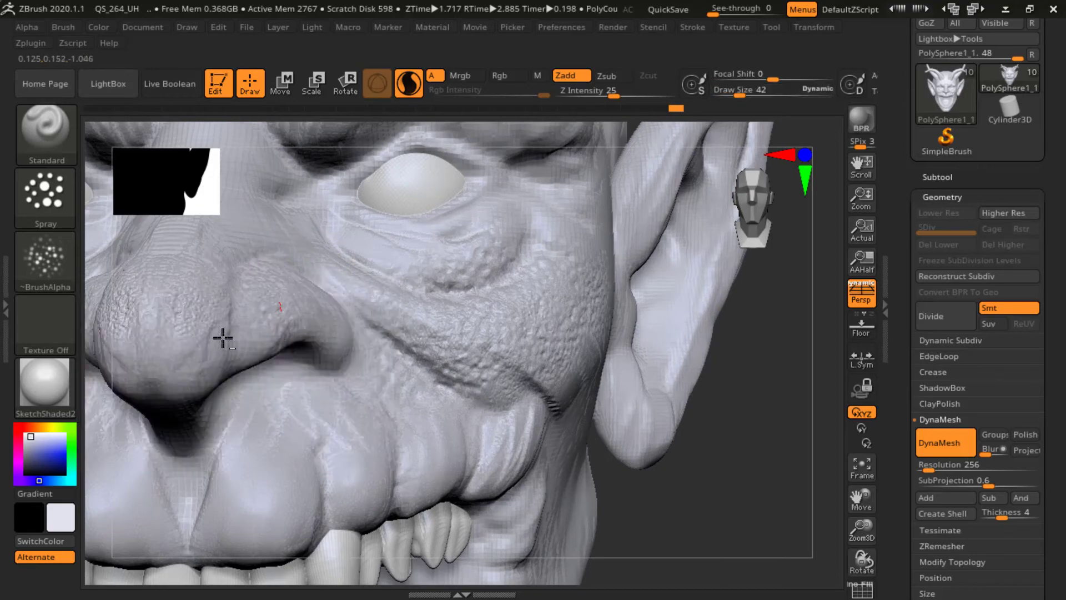
{"action": "left_click_drag", "start_coordinate": [222, 338], "coordinate": [208, 319], "text": "alt"}
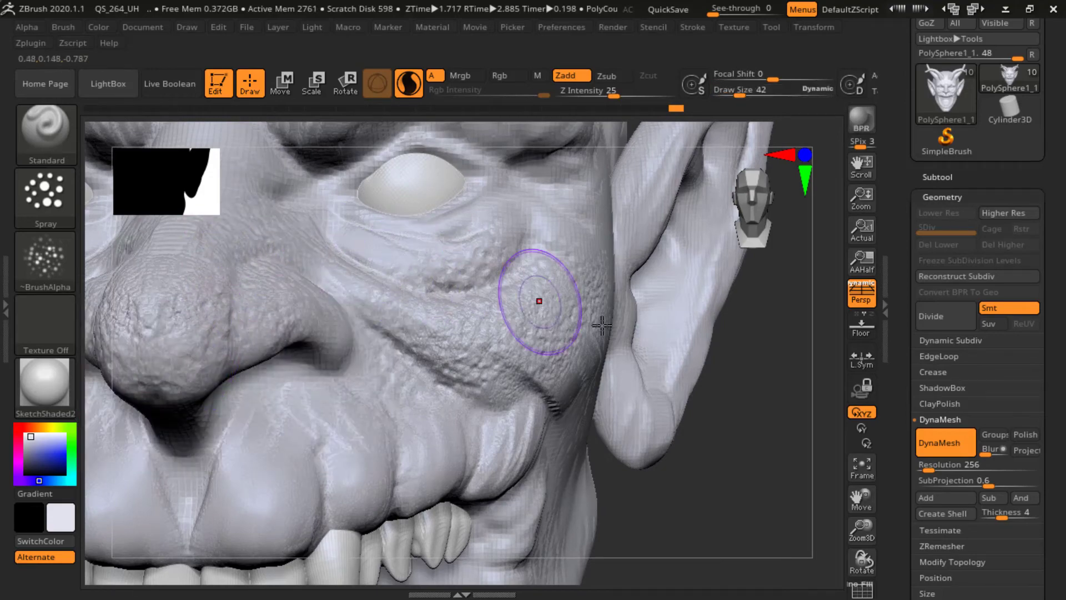
Turn the polyframe on and examine the mesh density of the sprayed cheek against the surrounding skin
{"action": "left_click", "coordinate": [866, 592]}
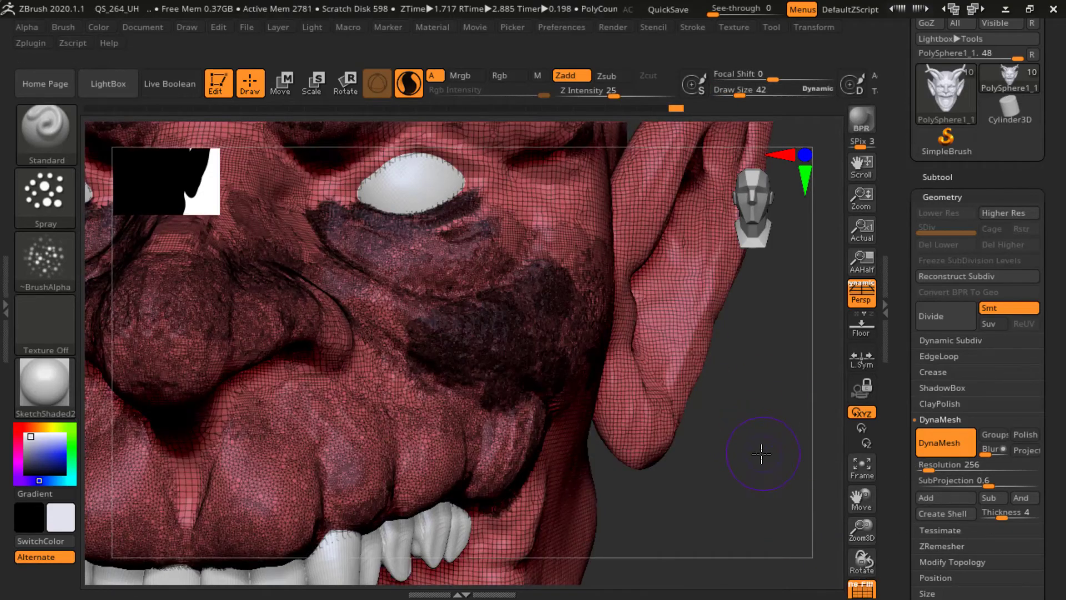
{"action": "left_click_drag", "start_coordinate": [742, 437], "coordinate": [730, 477], "text": "alt"}
{"action": "mouse_move", "coordinate": [754, 520]}
{"action": "left_mouse_down", "text": "alt"}
{"action": "mouse_move", "coordinate": [775, 572]}
{"action": "mouse_move", "coordinate": [831, 527]}
{"action": "mouse_move", "coordinate": [762, 507]}
{"action": "mouse_move", "coordinate": [730, 468]}
{"action": "mouse_move", "coordinate": [765, 500]}
{"action": "mouse_move", "coordinate": [764, 514]}
{"action": "mouse_move", "coordinate": [702, 475]}
{"action": "left_mouse_up", "text": "alt"}
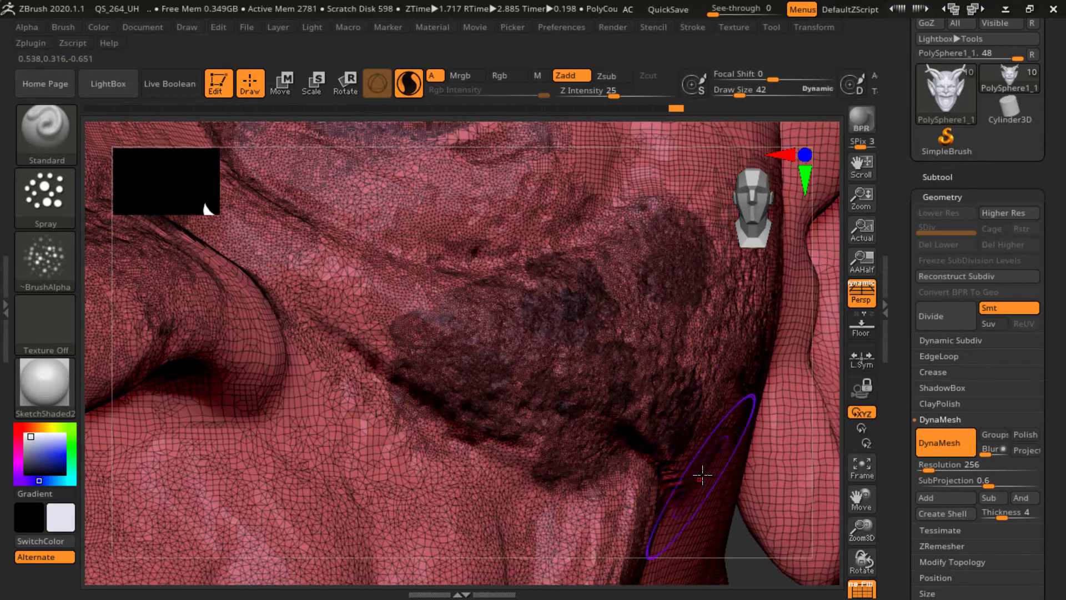
{"action": "left_click_drag", "start_coordinate": [819, 367], "coordinate": [775, 380]}
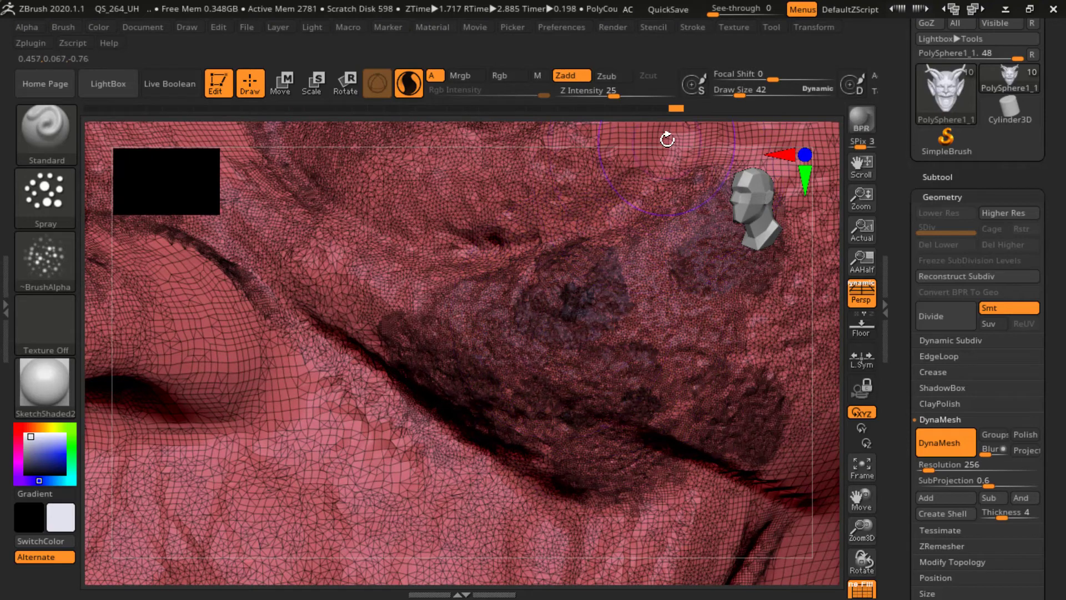
{"action": "mouse_move", "coordinate": [667, 139]}
{"action": "right_mouse_down"}
{"action": "mouse_move", "coordinate": [717, 148]}
{"action": "mouse_move", "coordinate": [722, 161]}
{"action": "right_mouse_up"}
{"action": "mouse_move", "coordinate": [721, 341]}
{"action": "right_mouse_down", "text": "alt"}
{"action": "mouse_move", "coordinate": [628, 278]}
{"action": "mouse_move", "coordinate": [747, 426]}
{"action": "mouse_move", "coordinate": [685, 376]}
{"action": "mouse_move", "coordinate": [734, 342]}
{"action": "mouse_move", "coordinate": [744, 387]}
{"action": "mouse_move", "coordinate": [724, 355]}
{"action": "mouse_move", "coordinate": [724, 393]}
{"action": "mouse_move", "coordinate": [747, 440]}
{"action": "mouse_move", "coordinate": [798, 432]}
{"action": "mouse_move", "coordinate": [704, 397]}
{"action": "right_mouse_up", "text": "alt"}
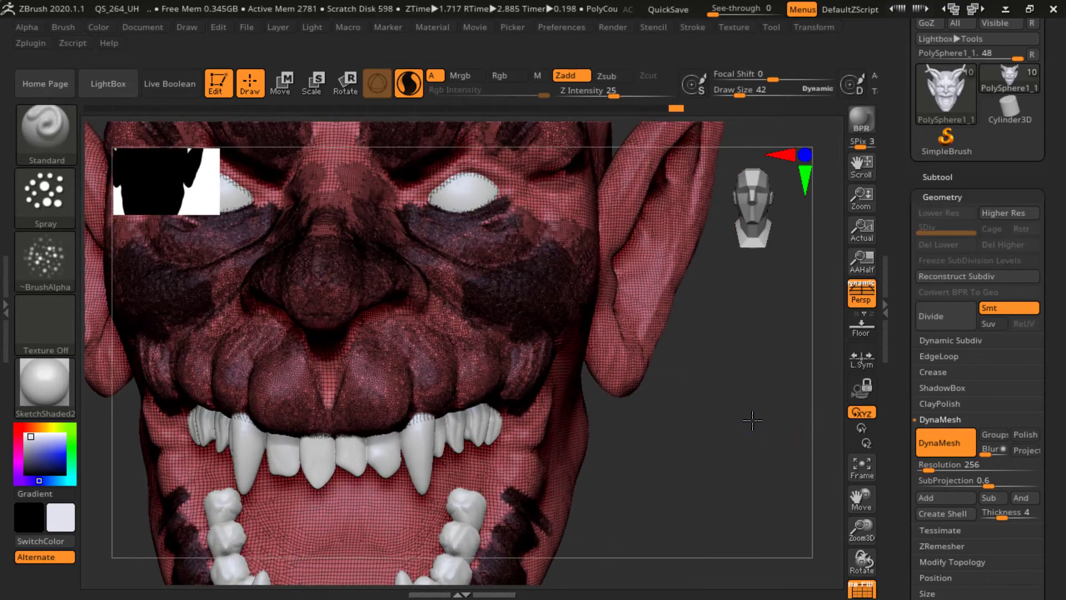
Spray skin texture over the upper lip folds above the teeth
{"action": "right_click_drag", "start_coordinate": [752, 421], "coordinate": [682, 413], "text": "ctrl"}
{"action": "left_click_drag", "start_coordinate": [372, 379], "coordinate": [383, 415]}
{"action": "mouse_move", "coordinate": [433, 383]}
{"action": "left_mouse_down"}
{"action": "mouse_move", "coordinate": [457, 416]}
{"action": "mouse_move", "coordinate": [517, 391]}
{"action": "mouse_move", "coordinate": [534, 405]}
{"action": "left_mouse_up"}
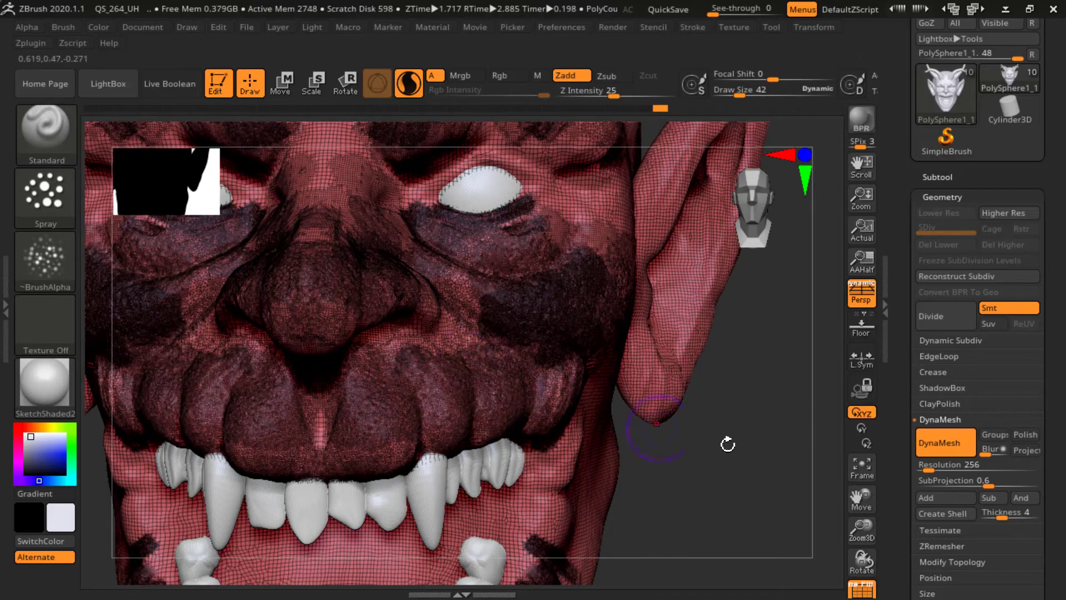
{"action": "left_click_drag", "start_coordinate": [766, 409], "coordinate": [697, 421]}
Spray skin texture over the lower lip folds and the corner of the mouth
{"action": "mouse_move", "coordinate": [329, 478]}
{"action": "left_mouse_down"}
{"action": "mouse_move", "coordinate": [422, 499]}
{"action": "mouse_move", "coordinate": [526, 483]}
{"action": "mouse_move", "coordinate": [656, 281]}
{"action": "left_mouse_up"}
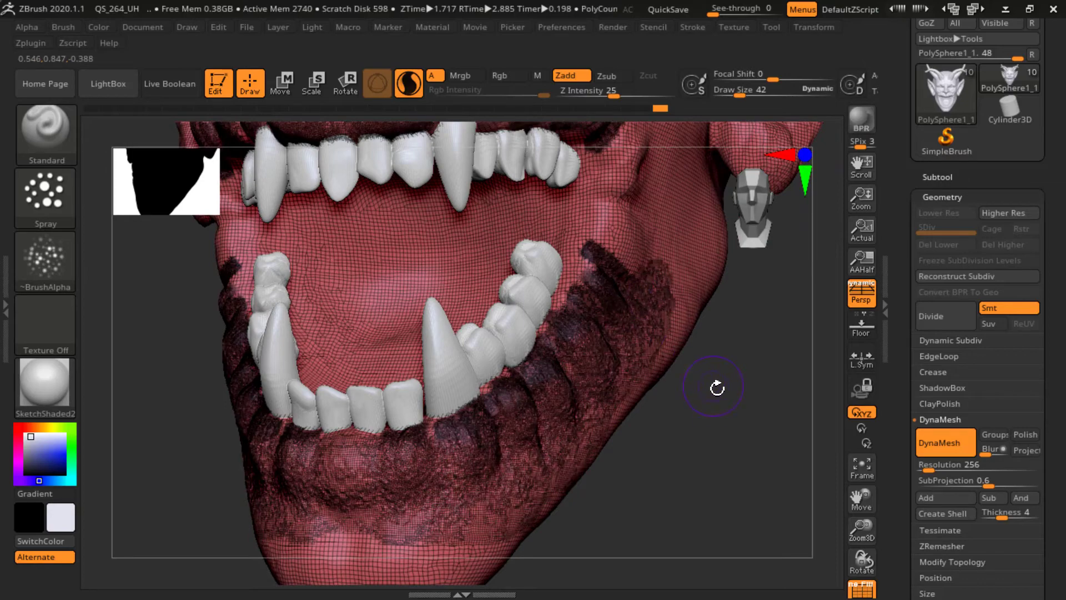
{"action": "mouse_move", "coordinate": [714, 385]}
{"action": "left_mouse_down"}
{"action": "mouse_move", "coordinate": [709, 400]}
{"action": "mouse_move", "coordinate": [683, 217]}
{"action": "mouse_move", "coordinate": [655, 305]}
{"action": "left_mouse_up"}
{"action": "mouse_move", "coordinate": [609, 272]}
{"action": "left_mouse_down", "text": "shift"}
{"action": "mouse_move", "coordinate": [587, 248]}
{"action": "mouse_move", "coordinate": [566, 344]}
{"action": "mouse_move", "coordinate": [466, 419]}
{"action": "mouse_move", "coordinate": [604, 323]}
{"action": "mouse_move", "coordinate": [570, 350]}
{"action": "left_mouse_up", "text": "shift"}
{"action": "left_click_drag", "start_coordinate": [753, 486], "coordinate": [751, 475]}
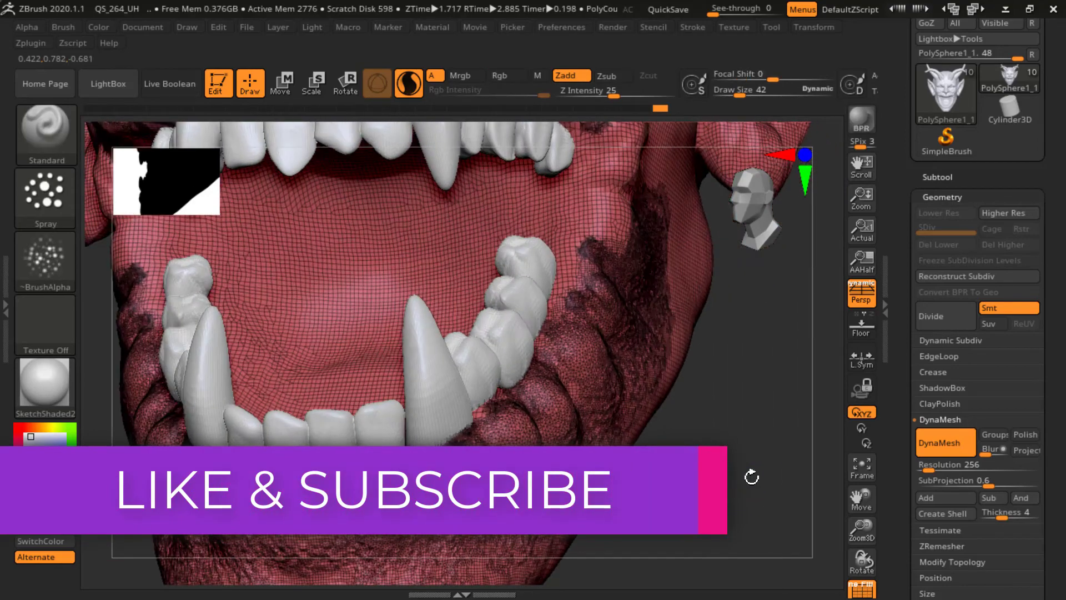
{"action": "mouse_move", "coordinate": [611, 424]}
{"action": "left_mouse_down", "text": "shift"}
{"action": "mouse_move", "coordinate": [494, 422]}
{"action": "mouse_move", "coordinate": [446, 466]}
{"action": "mouse_move", "coordinate": [365, 458]}
{"action": "mouse_move", "coordinate": [436, 475]}
{"action": "left_mouse_up", "text": "shift"}
{"action": "left_click_drag", "start_coordinate": [707, 443], "coordinate": [502, 503]}
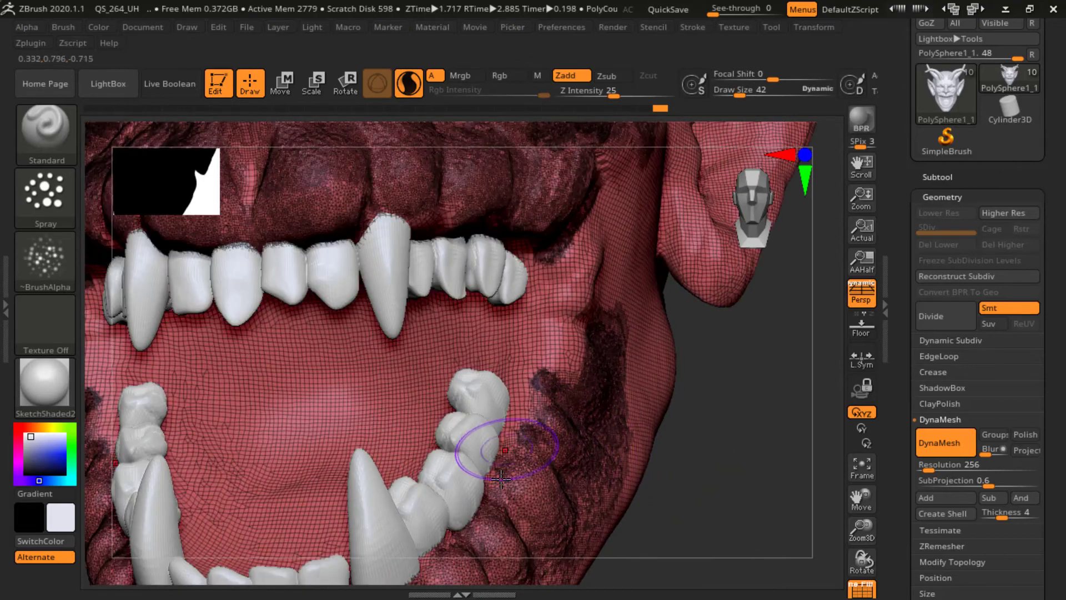
{"action": "mouse_move", "coordinate": [473, 541]}
{"action": "left_mouse_down", "text": "shift"}
{"action": "mouse_move", "coordinate": [504, 495]}
{"action": "mouse_move", "coordinate": [568, 305]}
{"action": "left_mouse_up", "text": "shift"}
Work over the nose bridge between the brows and the skin around the eyes with the Smooth brush
{"action": "mouse_move", "coordinate": [733, 447]}
{"action": "left_mouse_down"}
{"action": "mouse_move", "coordinate": [740, 467]}
{"action": "mouse_move", "coordinate": [729, 461]}
{"action": "left_mouse_up"}
{"action": "left_click_drag", "start_coordinate": [701, 389], "coordinate": [688, 408]}
{"action": "left_click_drag", "start_coordinate": [738, 377], "coordinate": [640, 389]}
{"action": "key", "text": "shift"}
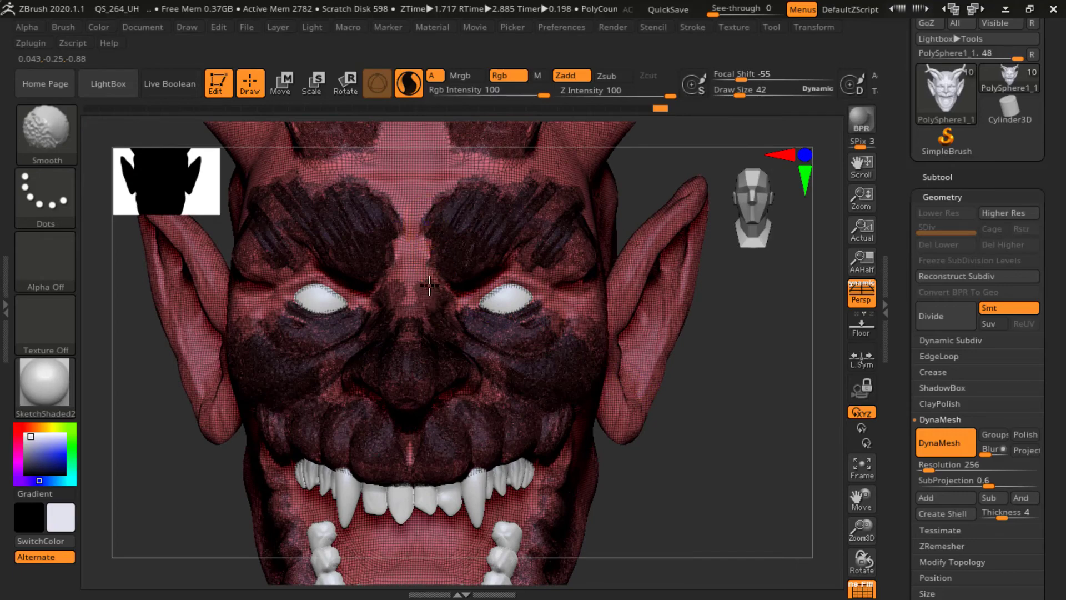
{"action": "mouse_move", "coordinate": [429, 285]}
{"action": "left_mouse_down", "text": "shift"}
{"action": "mouse_move", "coordinate": [433, 266]}
{"action": "mouse_move", "coordinate": [458, 297]}
{"action": "left_mouse_up", "text": "shift"}
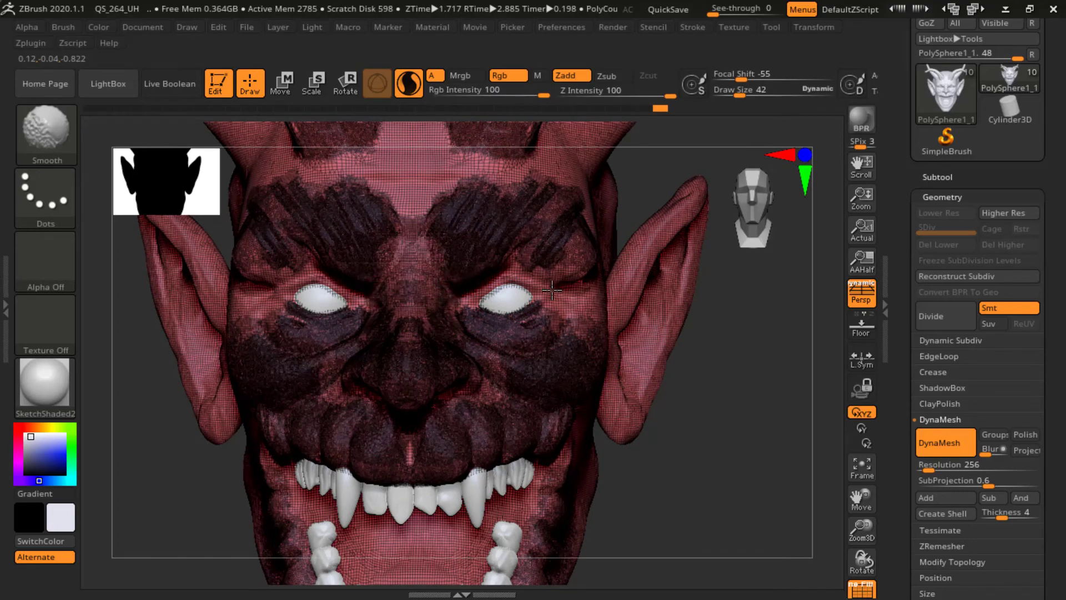
{"action": "left_click_drag", "start_coordinate": [552, 289], "coordinate": [530, 278], "text": "shift"}
Spray skin texture over the temple between the brow and the ear, and turn the polyframe off
{"action": "mouse_move", "coordinate": [730, 418]}
{"action": "left_mouse_down"}
{"action": "mouse_move", "coordinate": [709, 409]}
{"action": "mouse_move", "coordinate": [678, 428]}
{"action": "mouse_move", "coordinate": [691, 432]}
{"action": "left_mouse_up"}
{"action": "mouse_move", "coordinate": [730, 501]}
{"action": "left_mouse_down", "text": "alt"}
{"action": "mouse_move", "coordinate": [785, 472]}
{"action": "mouse_move", "coordinate": [597, 575]}
{"action": "mouse_move", "coordinate": [671, 452]}
{"action": "mouse_move", "coordinate": [660, 447]}
{"action": "left_mouse_up", "text": "alt"}
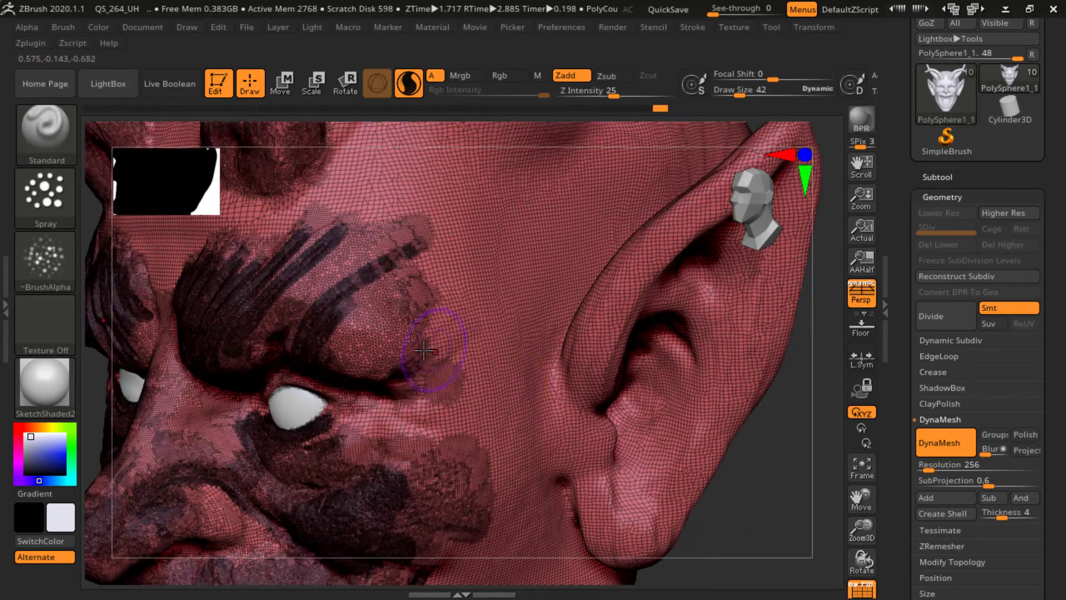
{"action": "mouse_move", "coordinate": [428, 352]}
{"action": "left_mouse_down"}
{"action": "mouse_move", "coordinate": [548, 278]}
{"action": "mouse_move", "coordinate": [489, 289]}
{"action": "mouse_move", "coordinate": [505, 228]}
{"action": "mouse_move", "coordinate": [400, 278]}
{"action": "mouse_move", "coordinate": [444, 188]}
{"action": "mouse_move", "coordinate": [407, 165]}
{"action": "mouse_move", "coordinate": [547, 178]}
{"action": "left_mouse_up"}
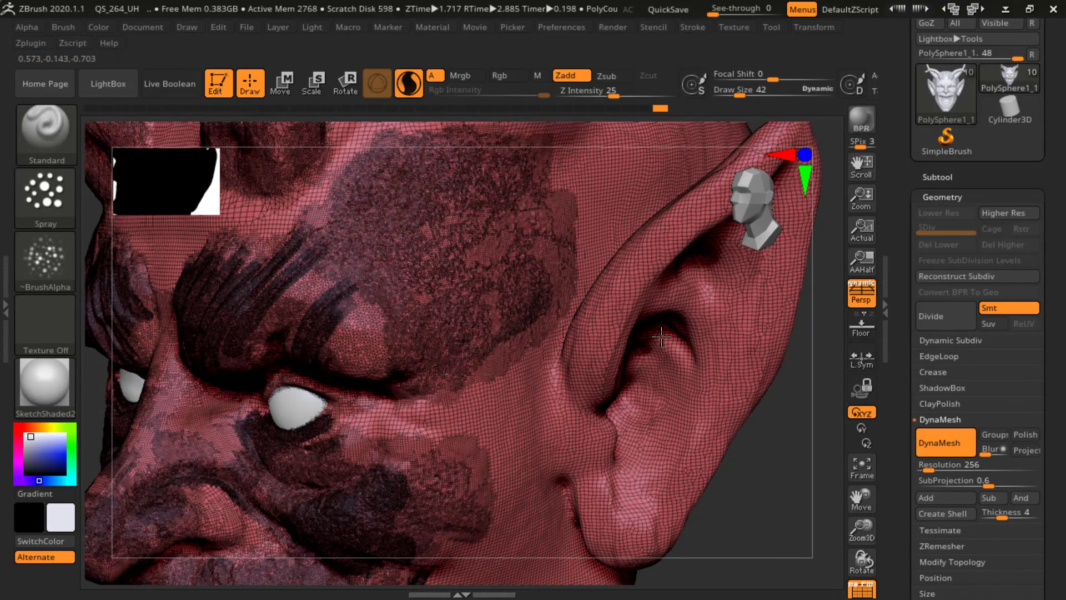
{"action": "left_click", "coordinate": [862, 589]}
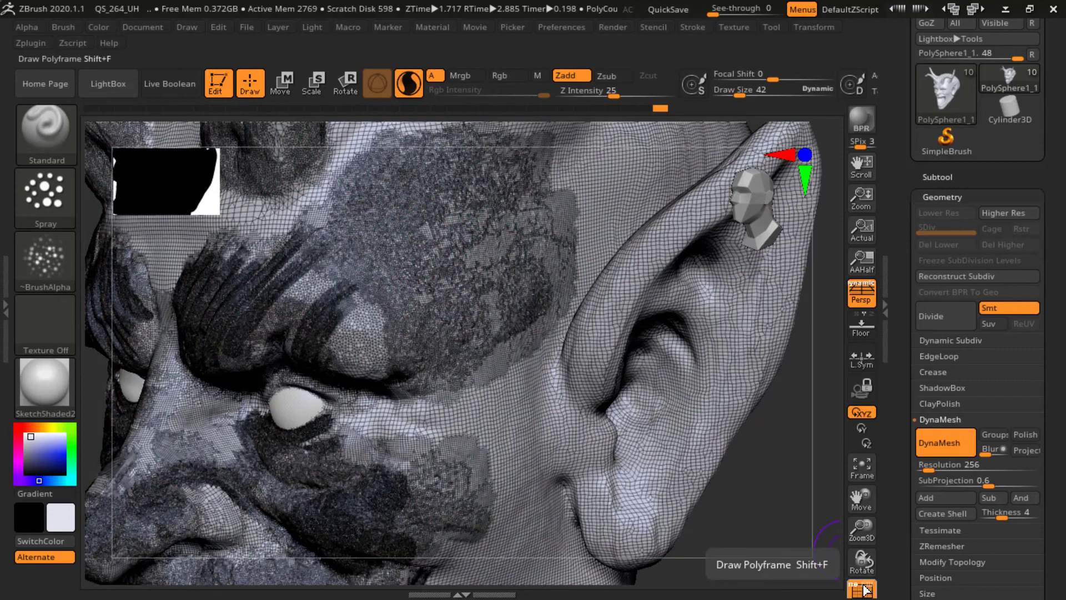
{"action": "left_click", "coordinate": [862, 587]}
{"action": "left_click", "coordinate": [862, 588]}
Spray skin texture across the forehead and check the whole head with a BPR render
{"action": "left_click_drag", "start_coordinate": [757, 511], "coordinate": [661, 422]}
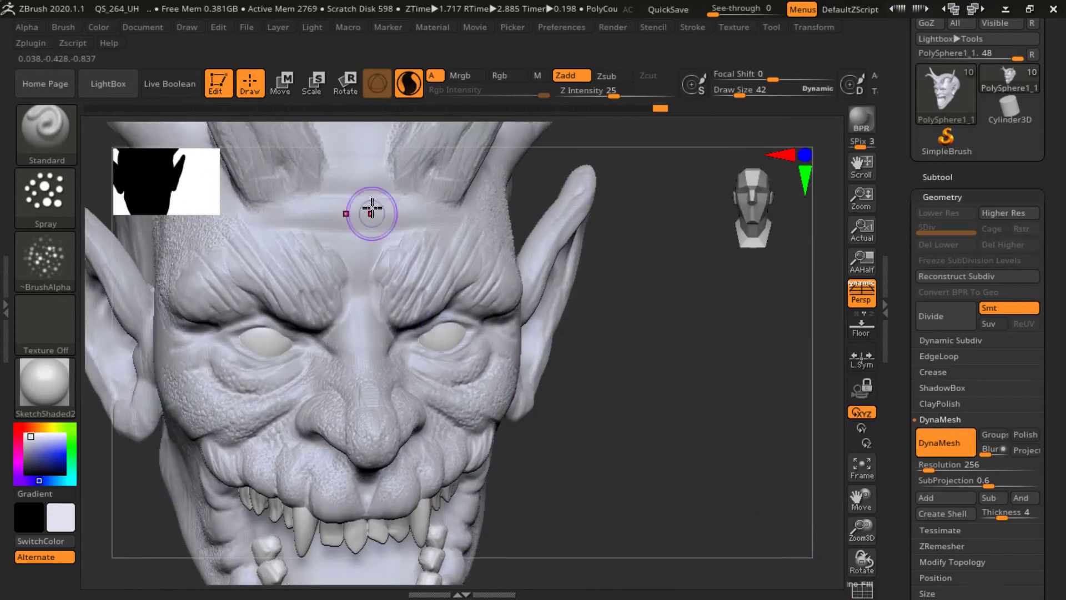
{"action": "left_click_drag", "start_coordinate": [690, 386], "coordinate": [810, 199]}
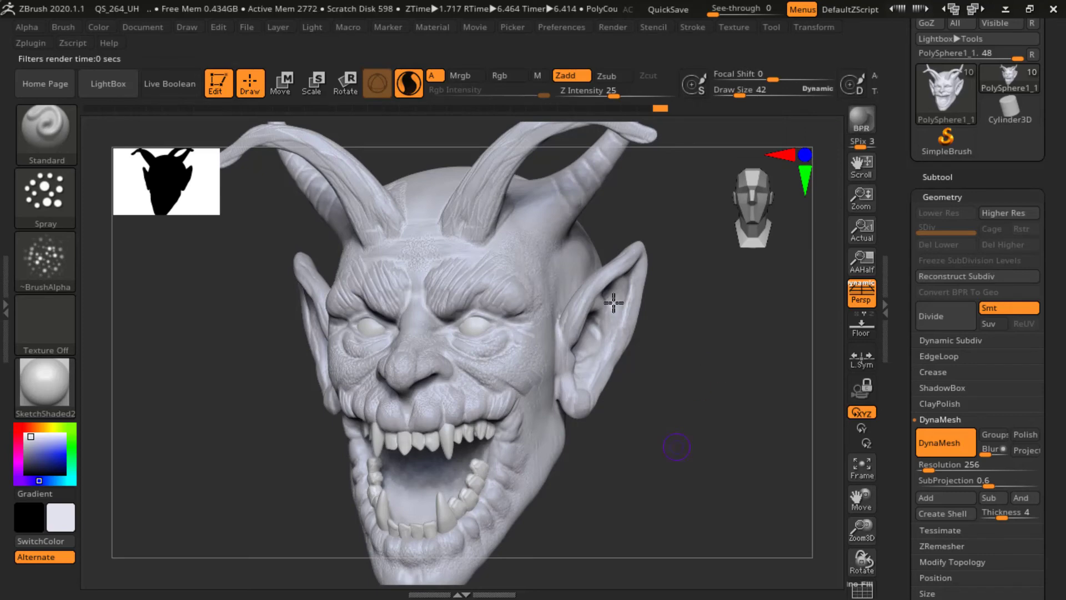
{"action": "mouse_move", "coordinate": [716, 413]}
{"action": "left_mouse_down"}
{"action": "mouse_move", "coordinate": [758, 400]}
{"action": "mouse_move", "coordinate": [742, 388]}
{"action": "mouse_move", "coordinate": [757, 405]}
{"action": "mouse_move", "coordinate": [741, 398]}
{"action": "mouse_move", "coordinate": [747, 408]}
{"action": "mouse_move", "coordinate": [762, 408]}
{"action": "mouse_move", "coordinate": [768, 395]}
{"action": "mouse_move", "coordinate": [747, 396]}
{"action": "mouse_move", "coordinate": [758, 373]}
{"action": "left_mouse_up"}
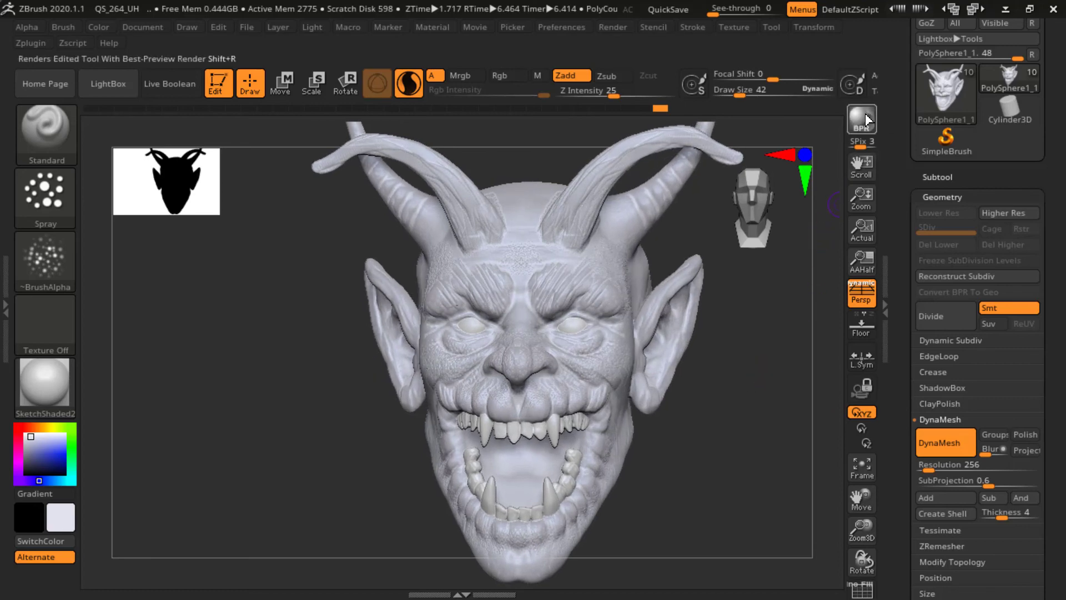